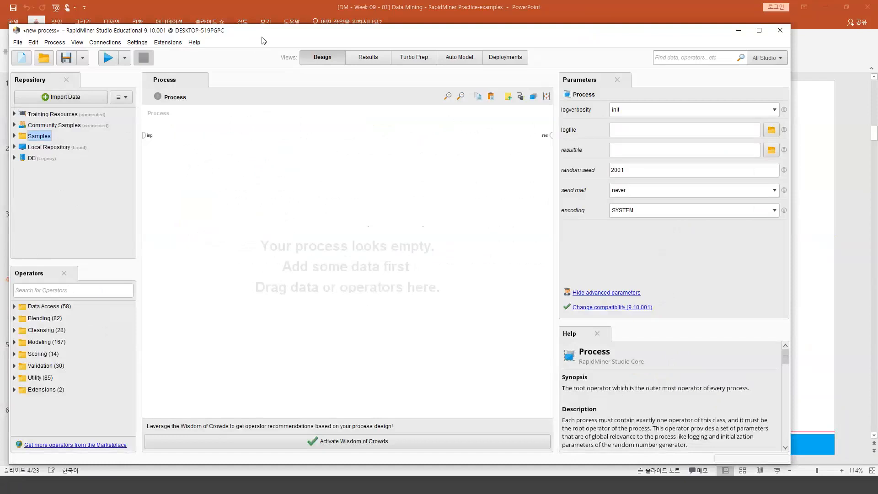
# Step: Open the Load Hotel App Data process from Training Resources, Data Prep, Access Data, Read File in the repository
pyautogui.moveTo(268, 31); pyautogui.dragTo(298, 24)
pyautogui.click(44, 107)
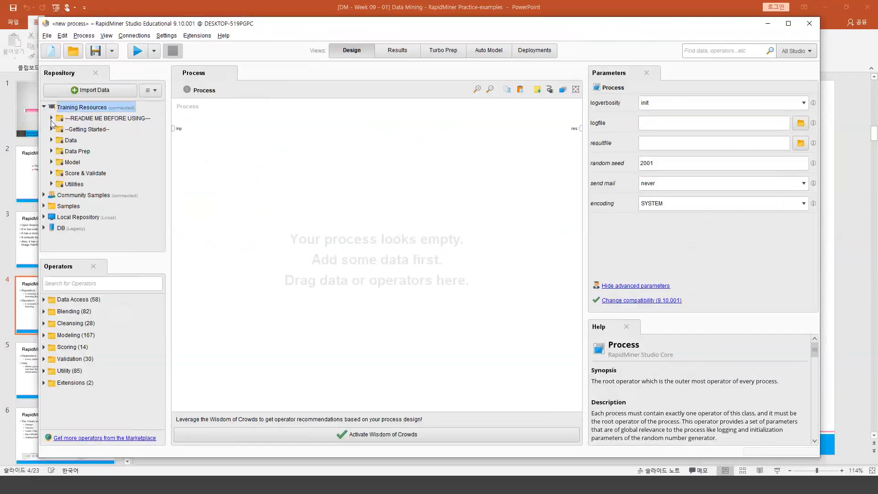
pyautogui.click(52, 140)
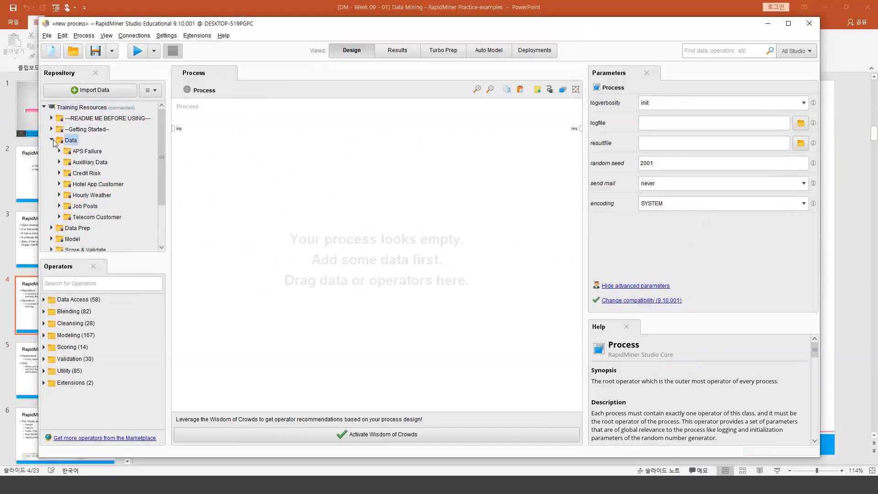
pyautogui.click(52, 141)
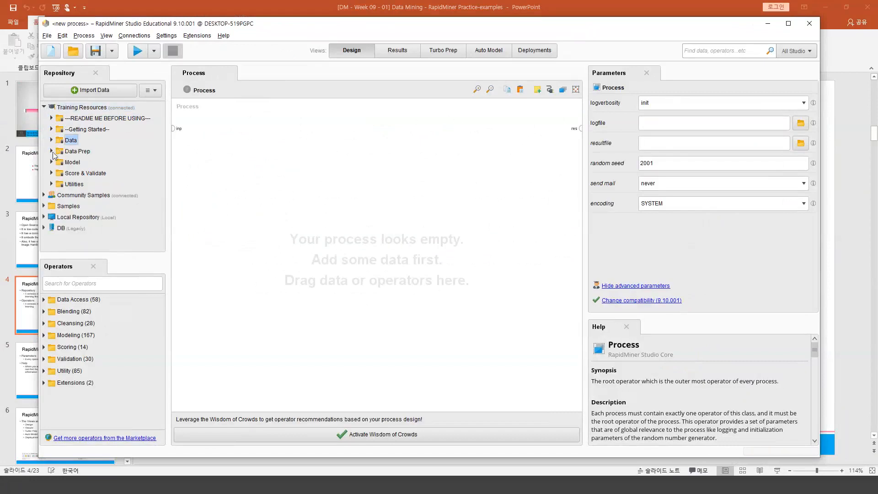
pyautogui.click(52, 151)
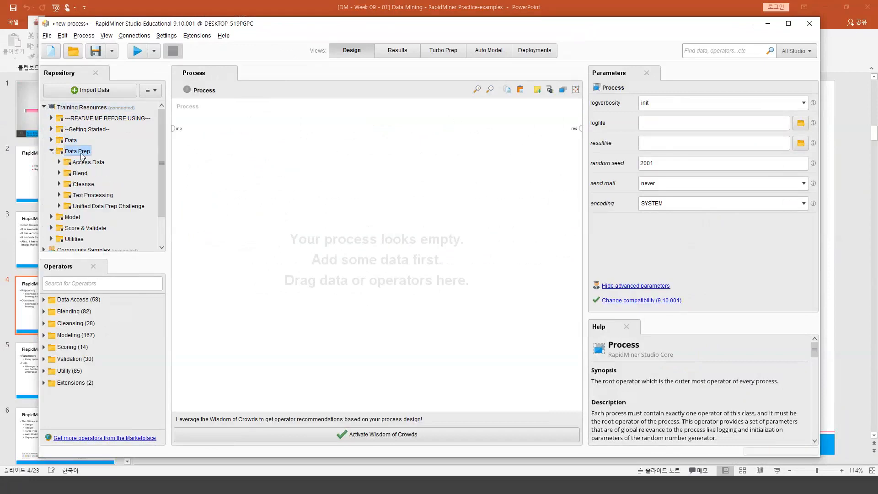
pyautogui.click(59, 163)
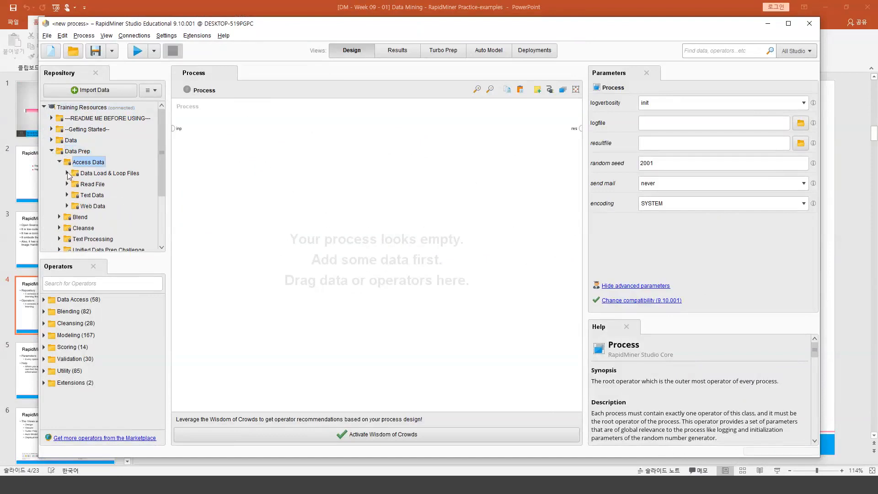
pyautogui.click(67, 184)
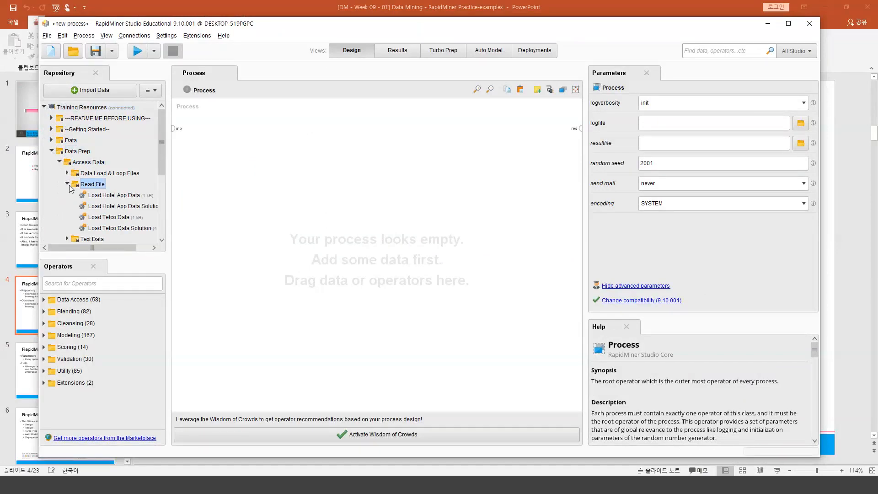
pyautogui.doubleClick(111, 196)
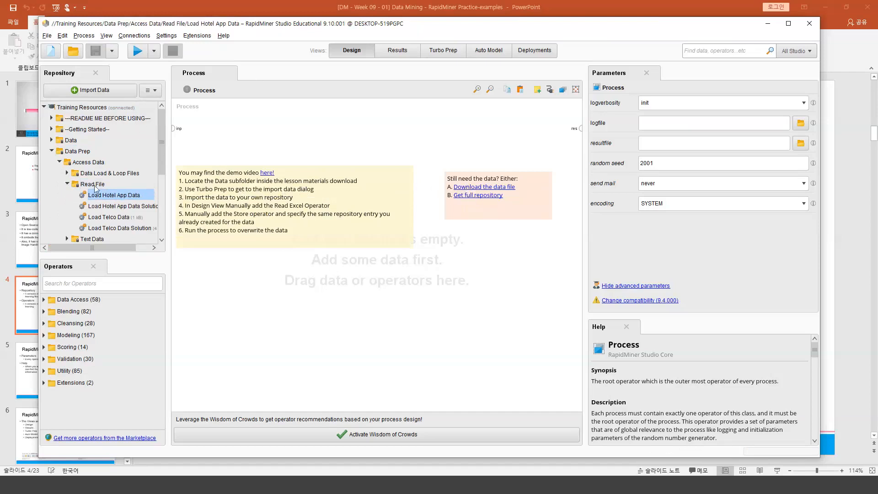
# Step: Collapse Data Prep and expand the data and process folders of ODSC Boston 2018 Presentation under Community Samples, Community Webinar Materials
pyautogui.click(67, 184)
pyautogui.click(59, 161)
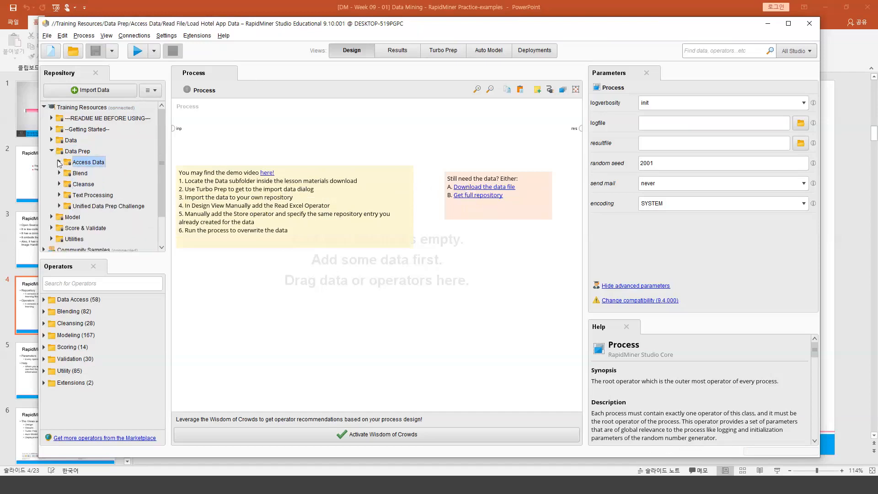
pyautogui.click(52, 150)
pyautogui.click(44, 196)
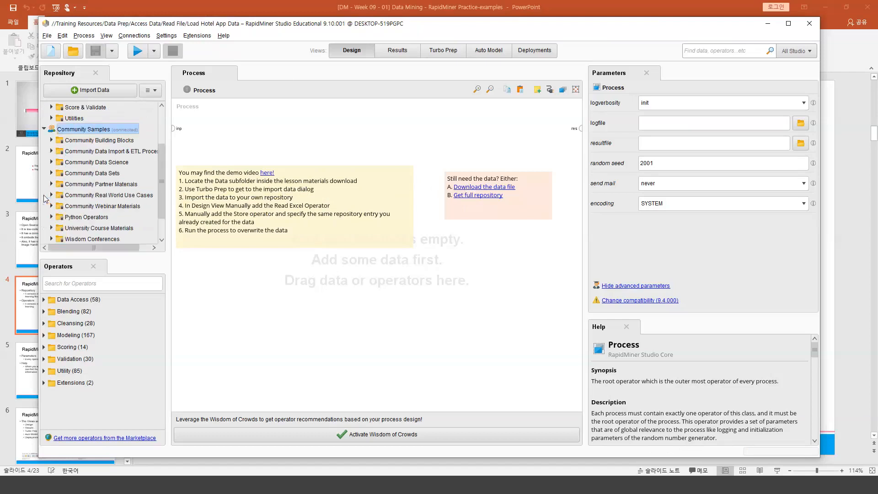
pyautogui.scroll(-1, 117, 167)
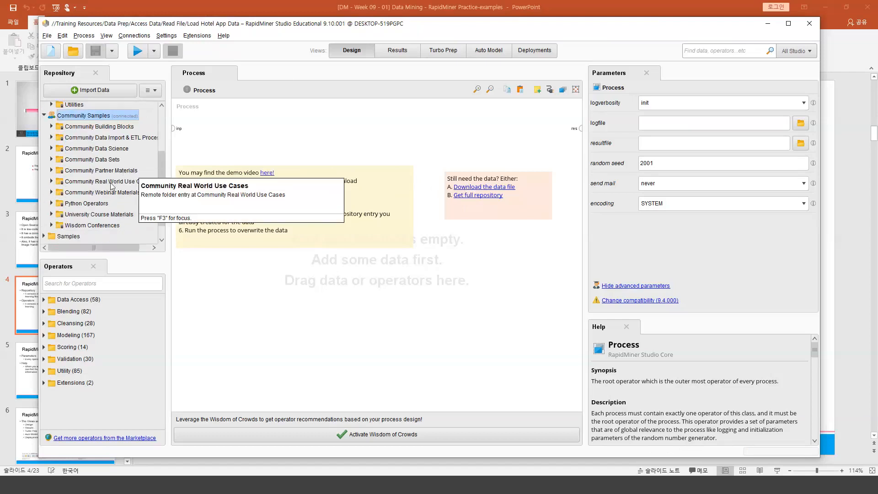
pyautogui.click(52, 193)
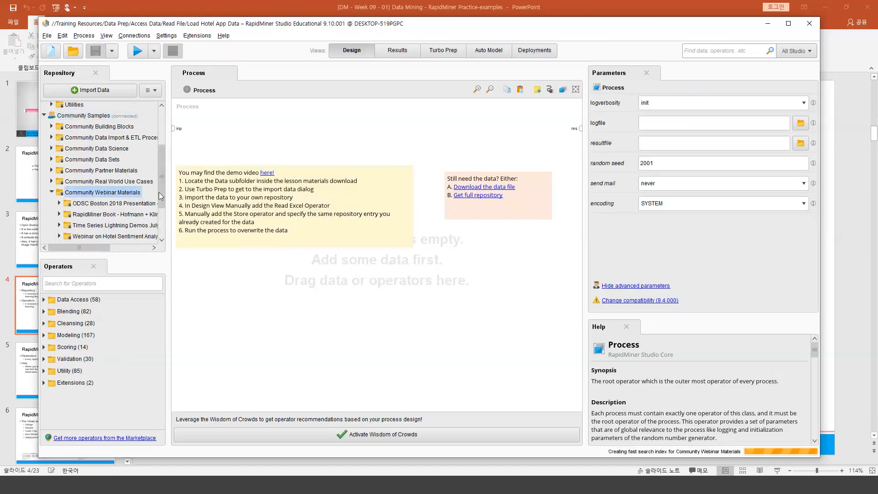
pyautogui.scroll(-2, 157, 191)
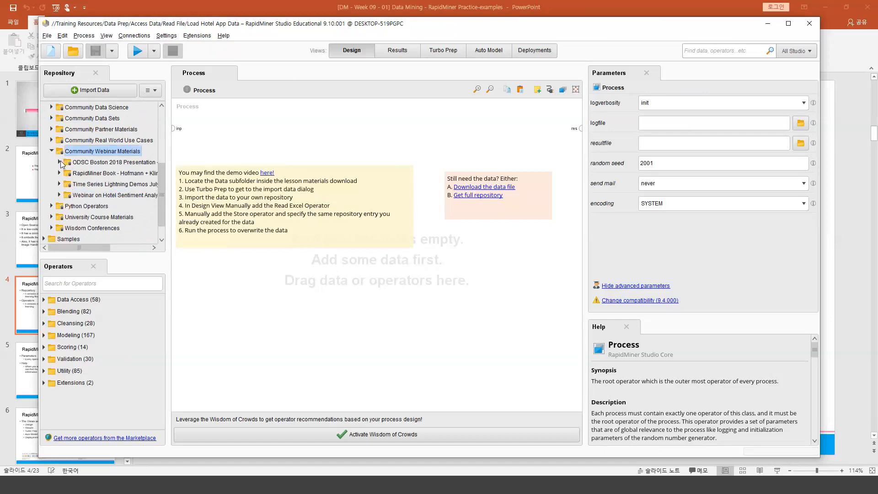
pyautogui.click(60, 162)
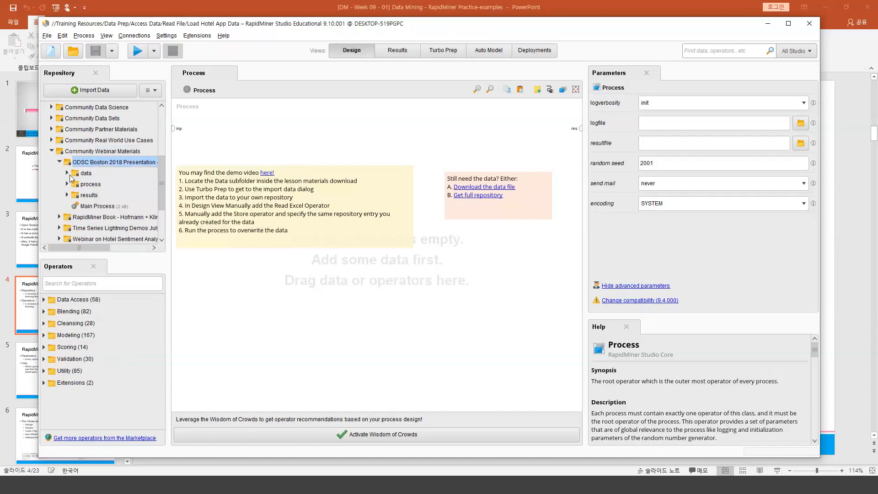
pyautogui.click(67, 184)
pyautogui.click(67, 173)
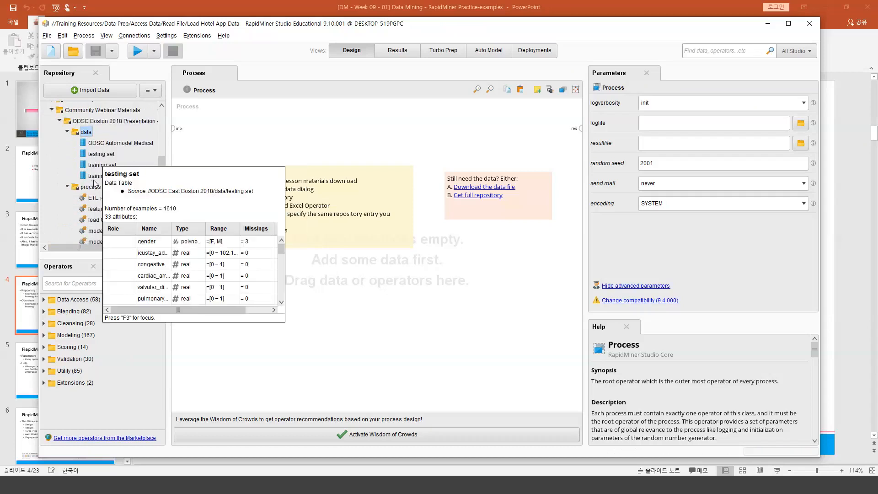
# Step: Open the ETL, feature selection and model build processes of the ODSC Boston 2018 Presentation one after another
pyautogui.scroll(-2, 138, 182)
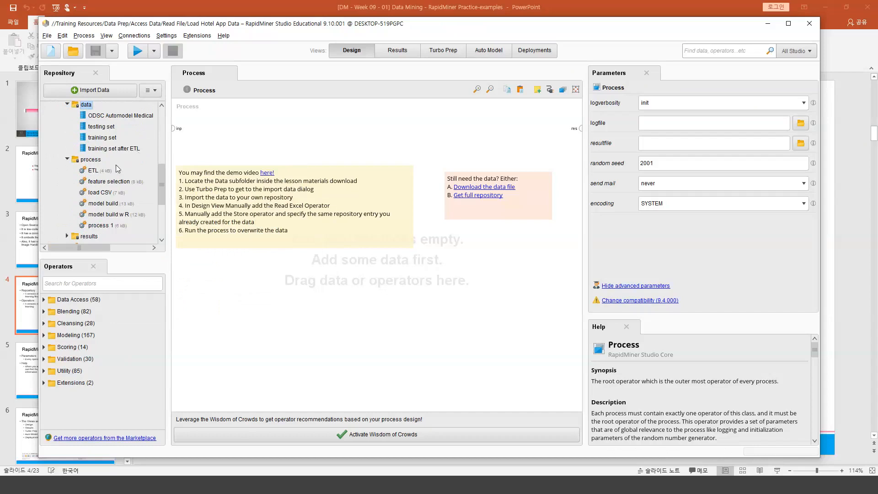
pyautogui.doubleClick(94, 171)
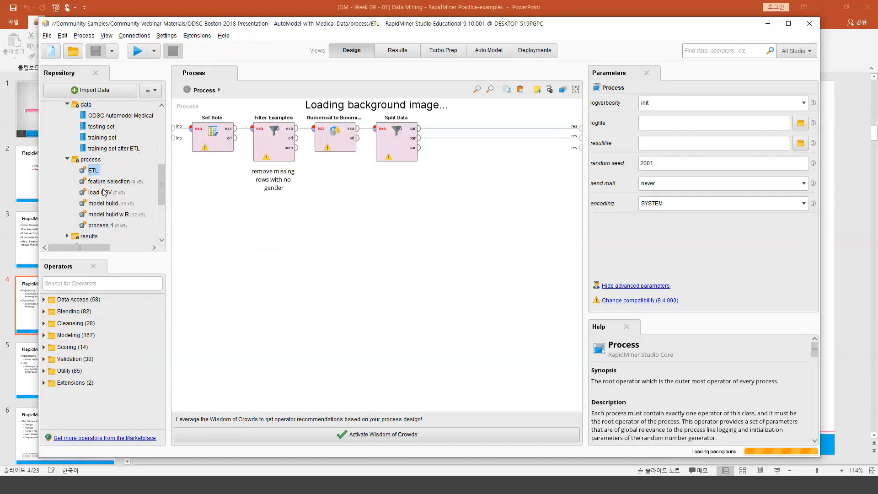
pyautogui.doubleClick(104, 183)
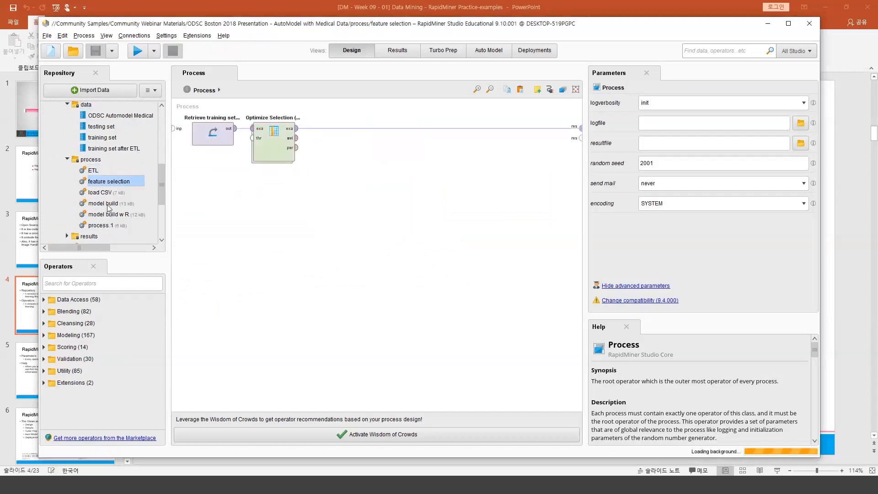
pyautogui.click(109, 204)
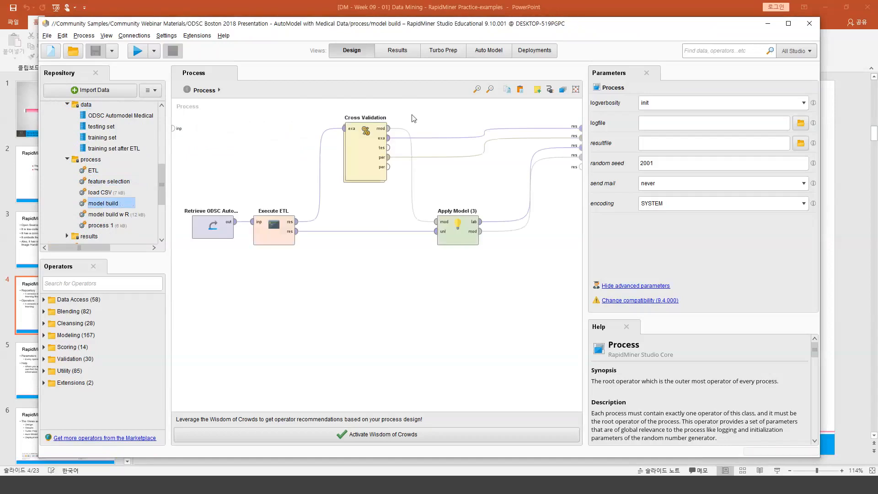
# Step: Collapse the process, ODSC Boston 2018 Presentation and Community Webinar Materials folders in the repository tree
pyautogui.click(68, 160)
pyautogui.scroll(1, 77, 142)
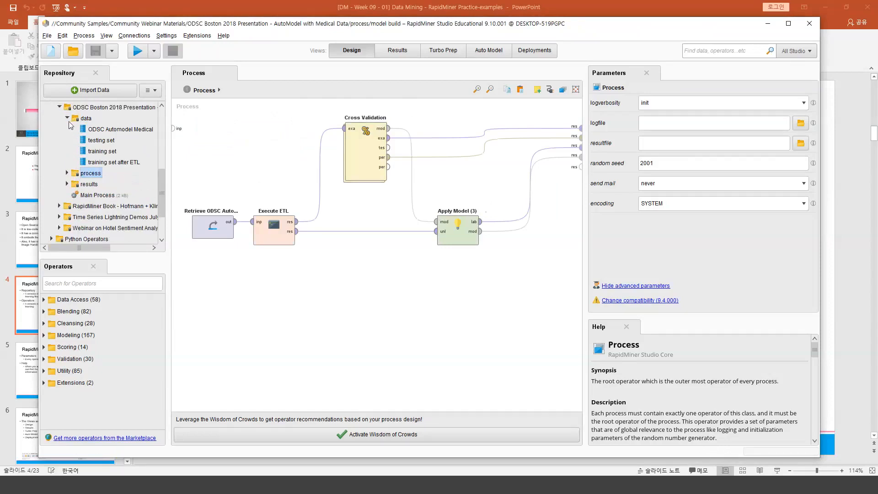
pyautogui.click(60, 107)
pyautogui.scroll(1, 60, 129)
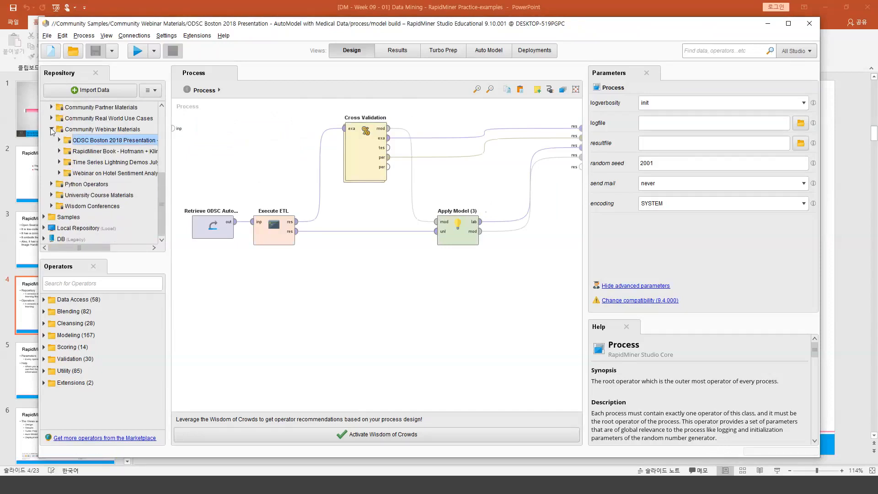
pyautogui.doubleClick(57, 129)
pyautogui.scroll(2, 56, 130)
pyautogui.scroll(2, 55, 131)
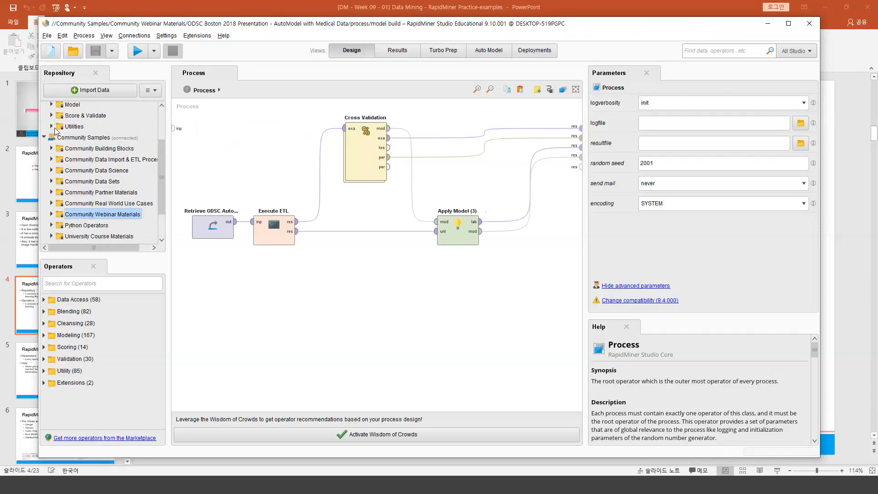
pyautogui.scroll(3, 57, 131)
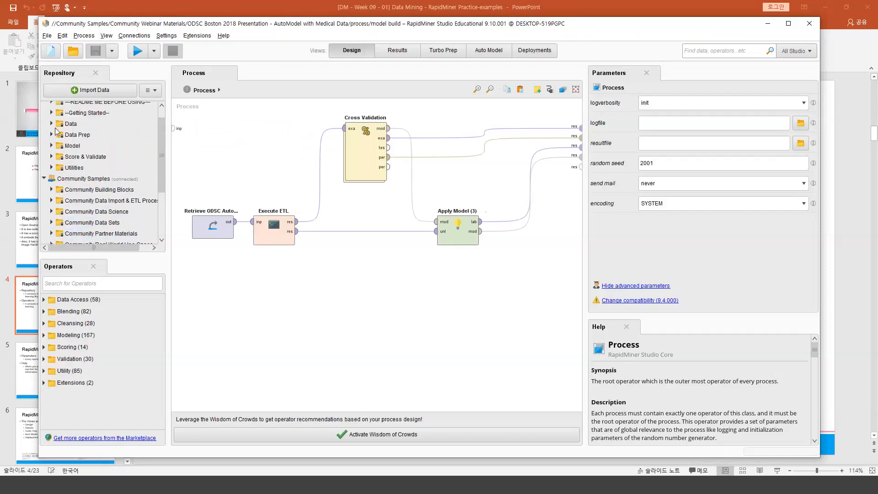
# Step: Look through the data sets in the Hotel App Customer folder under Training Resources, Data
pyautogui.doubleClick(53, 124)
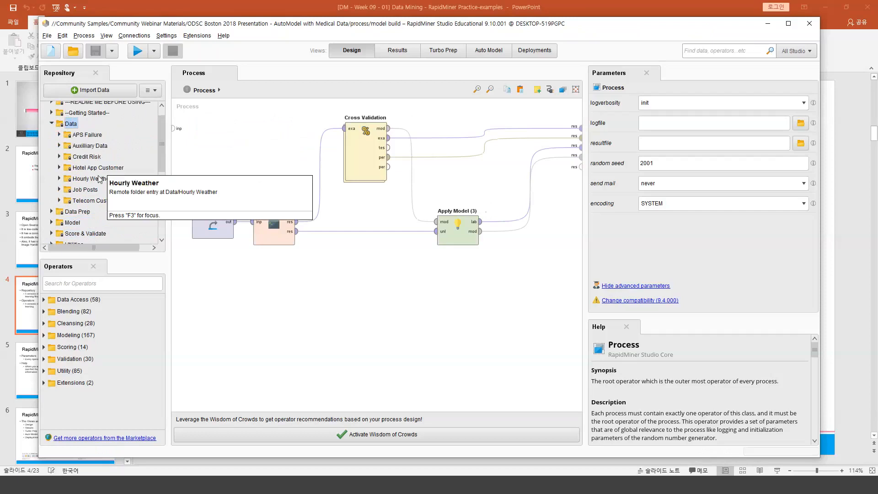
pyautogui.click(61, 168)
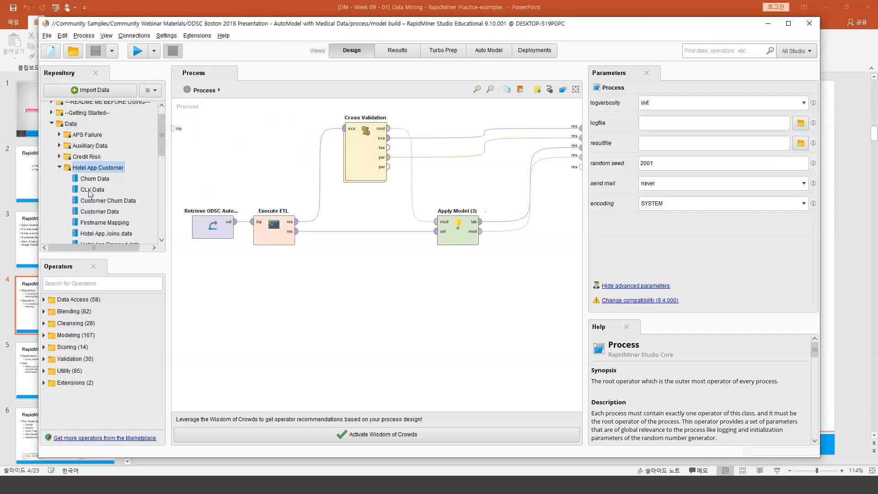
pyautogui.scroll(-1, 108, 189)
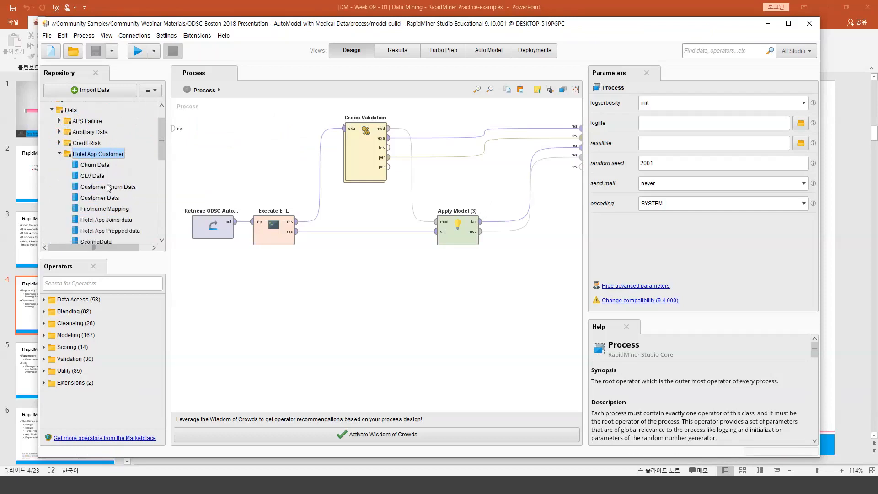
pyautogui.moveTo(108, 187)
# Step: Collapse the Hotel App Customer, Data, Community Samples and Training Resources folders in the repository tree
pyautogui.click(59, 154)
pyautogui.scroll(-1, 59, 154)
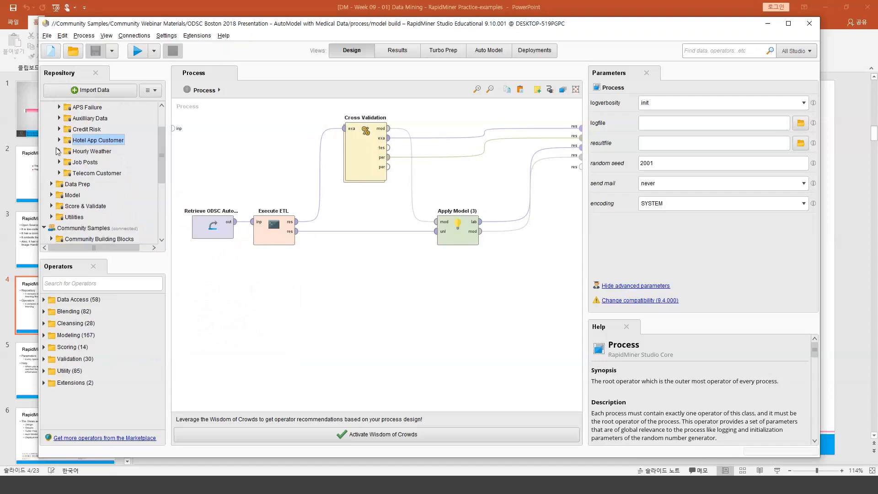
pyautogui.scroll(2, 54, 133)
pyautogui.click(51, 123)
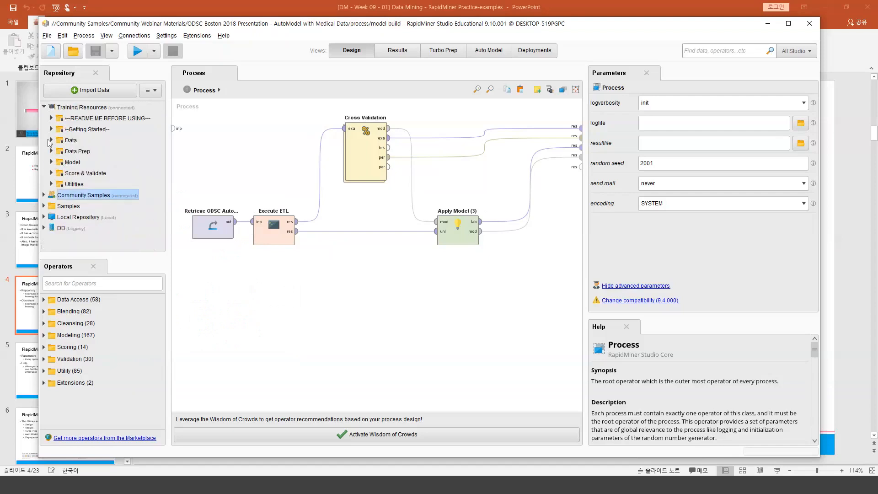
pyautogui.click(47, 108)
# Step: Open the 01_DecisionTree process from Samples, processes, 01_Learner and run it
pyautogui.click(44, 130)
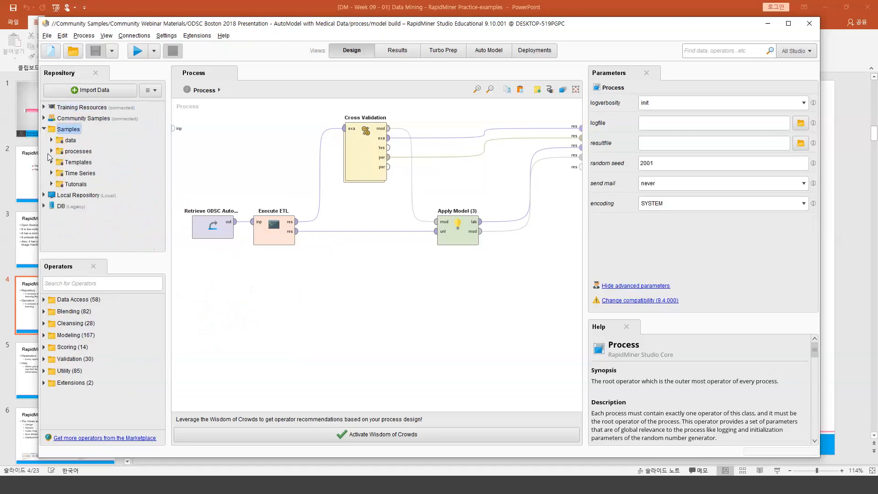
pyautogui.click(51, 152)
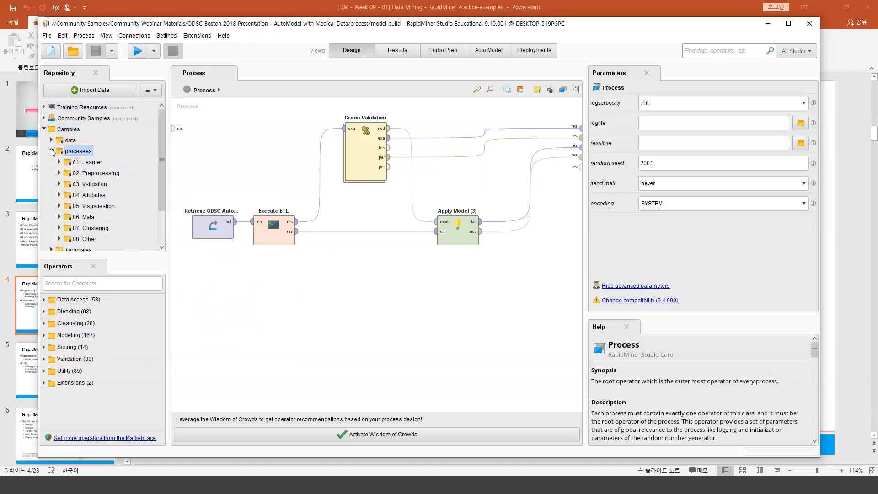
pyautogui.click(59, 161)
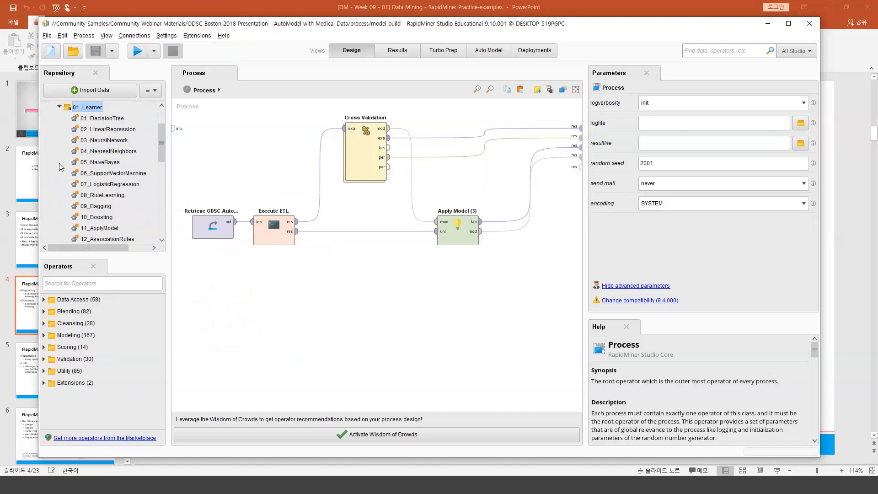
pyautogui.doubleClick(94, 118)
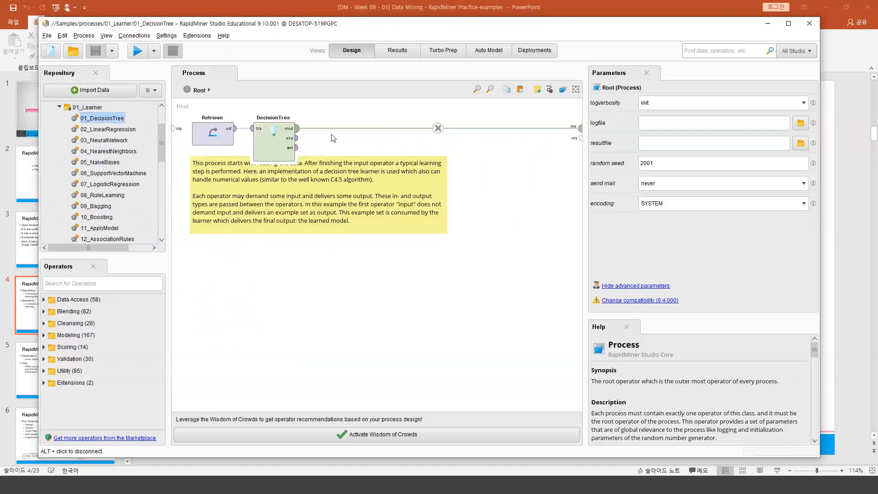
pyautogui.click(138, 51)
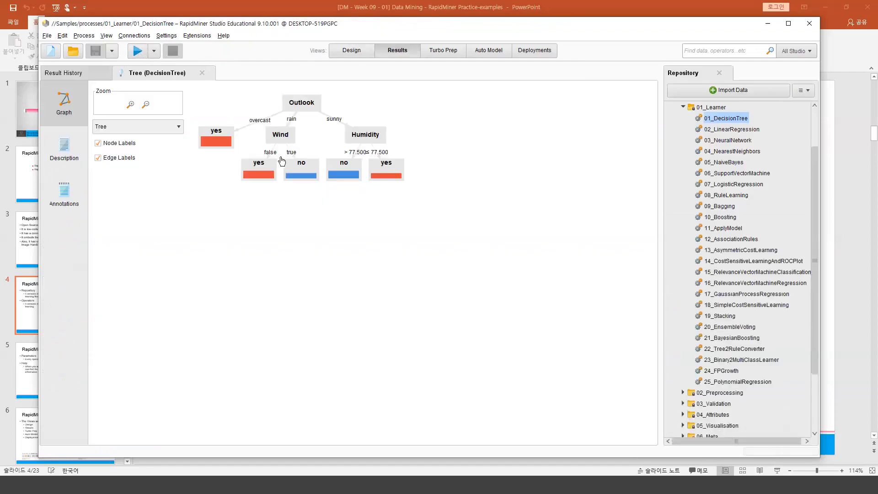
# Step: Inspect the Outlook root node and its overcast branch in the resulting decision tree graph
pyautogui.click(314, 108)
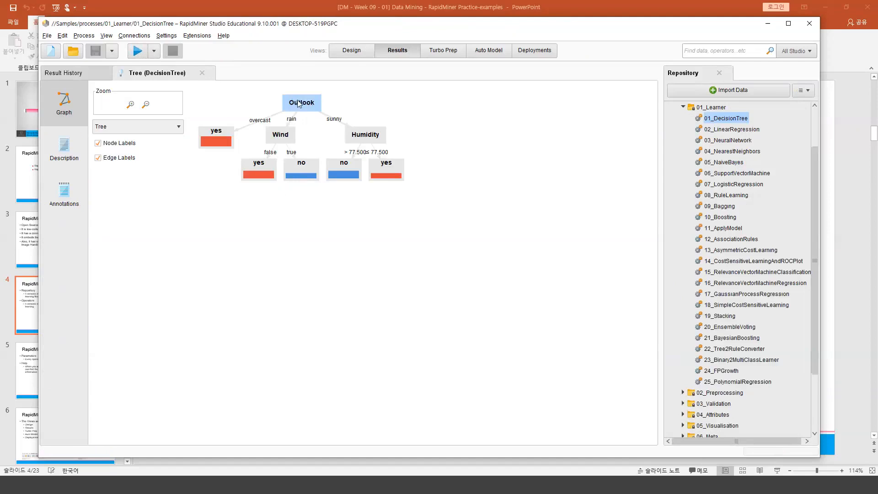
pyautogui.moveTo(299, 103)
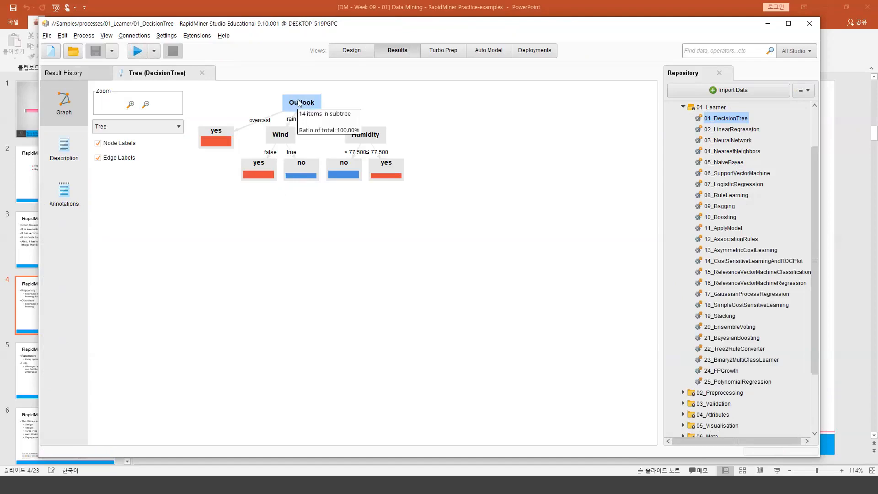
pyautogui.click(257, 120)
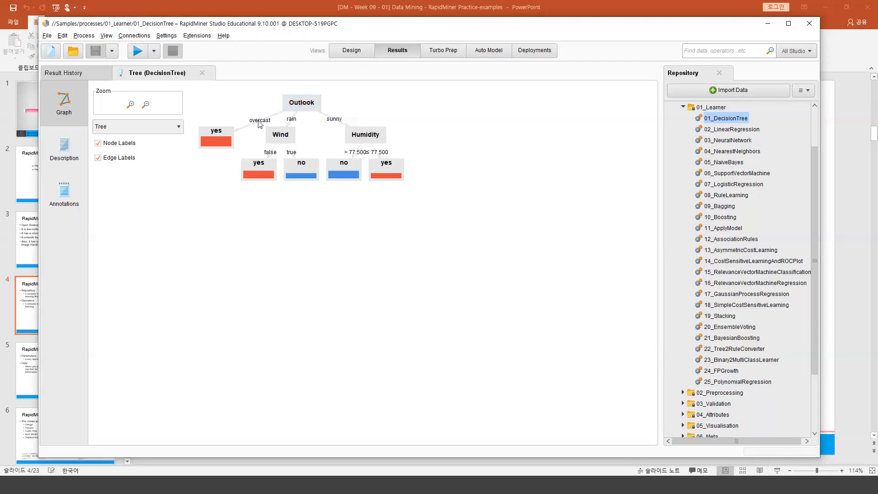
# Step: Inspect the overcast yes leaf and the rain branch through Wind in the decision tree graph
pyautogui.click(218, 132)
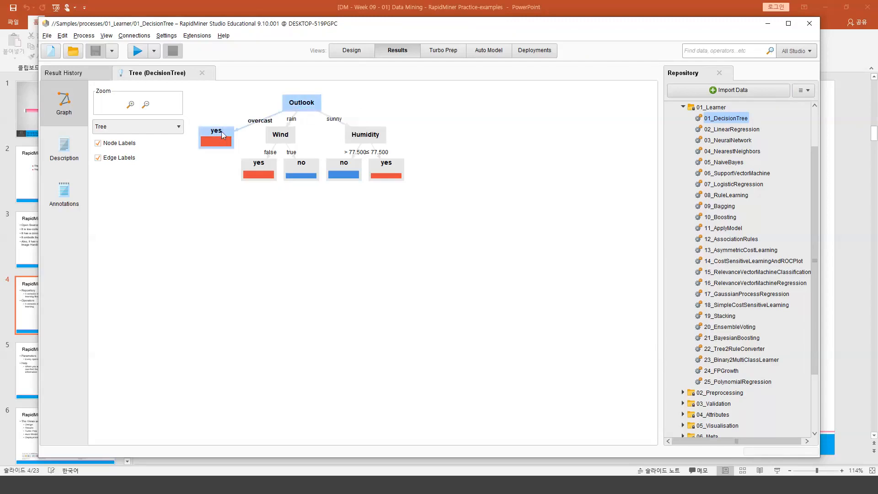
pyautogui.moveTo(222, 131)
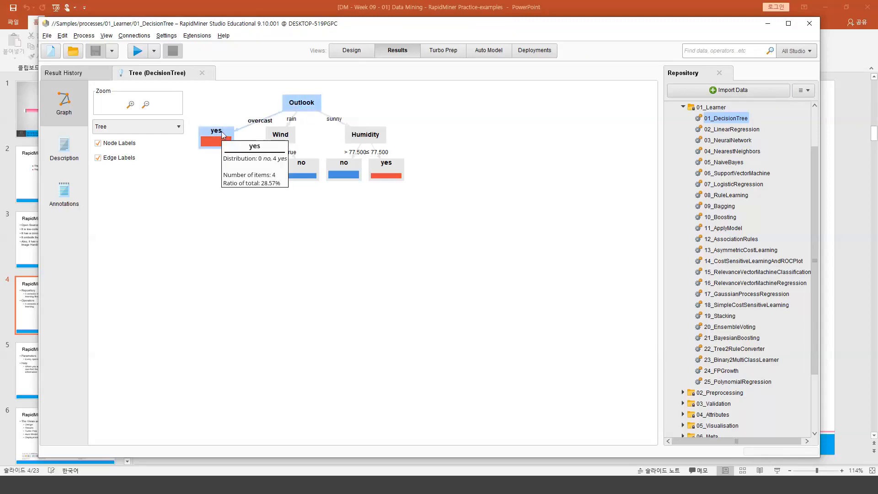
pyautogui.click(304, 103)
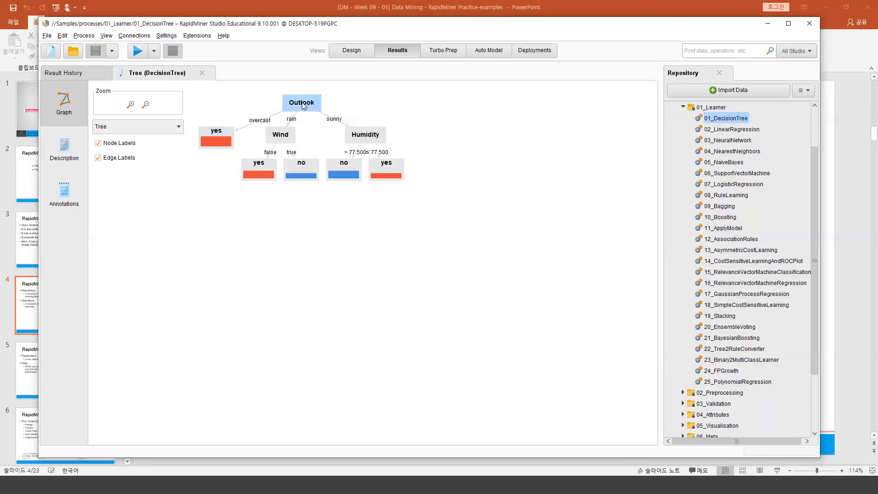
pyautogui.click(293, 122)
pyautogui.click(287, 136)
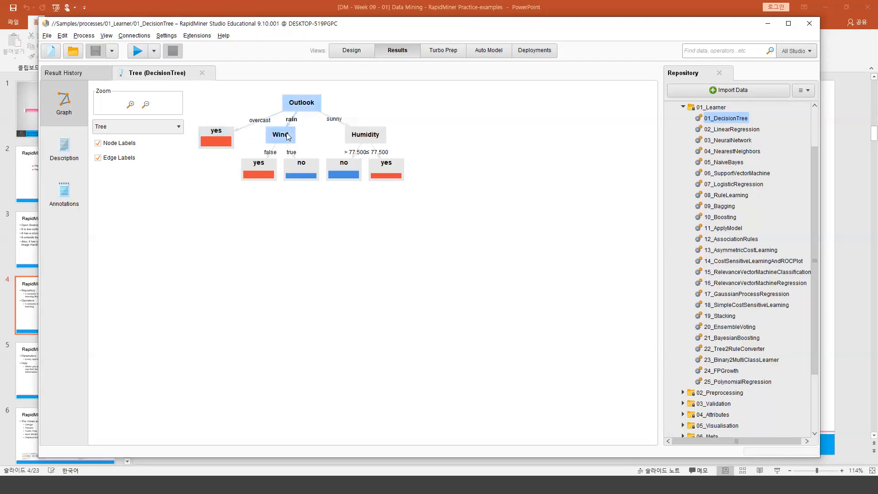
pyautogui.moveTo(288, 136)
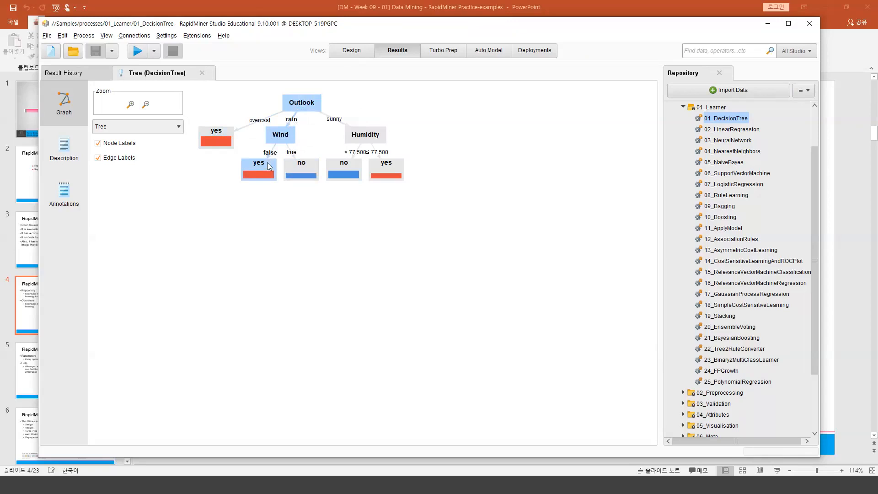
# Step: Connect the DecisionTree operator's exa output to the first result port and its mod output to the second, and run the process
pyautogui.click(352, 51)
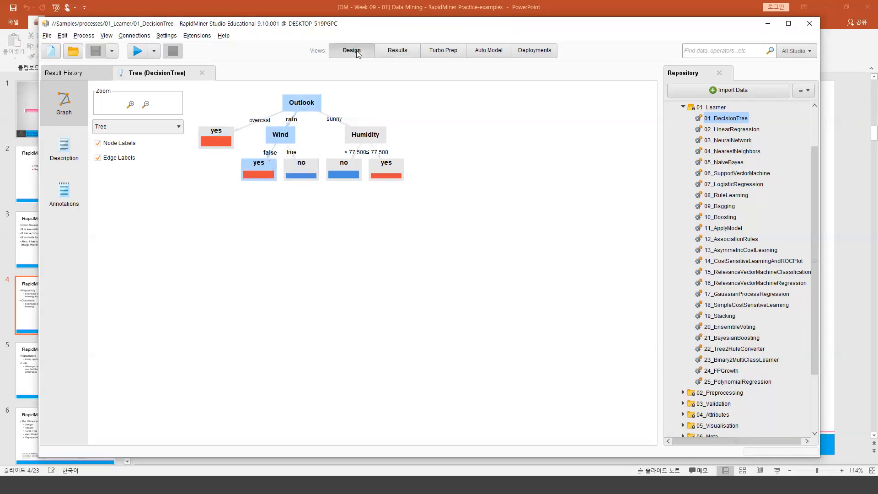
pyautogui.click(296, 138)
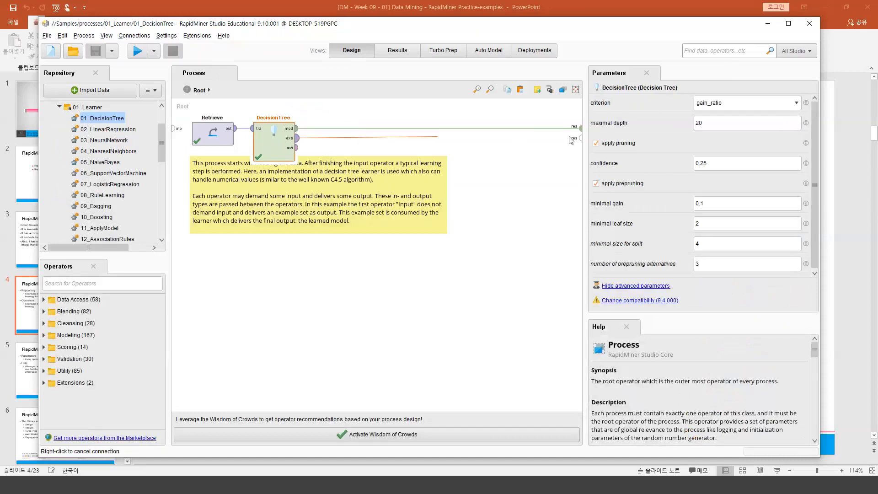
pyautogui.click(579, 139)
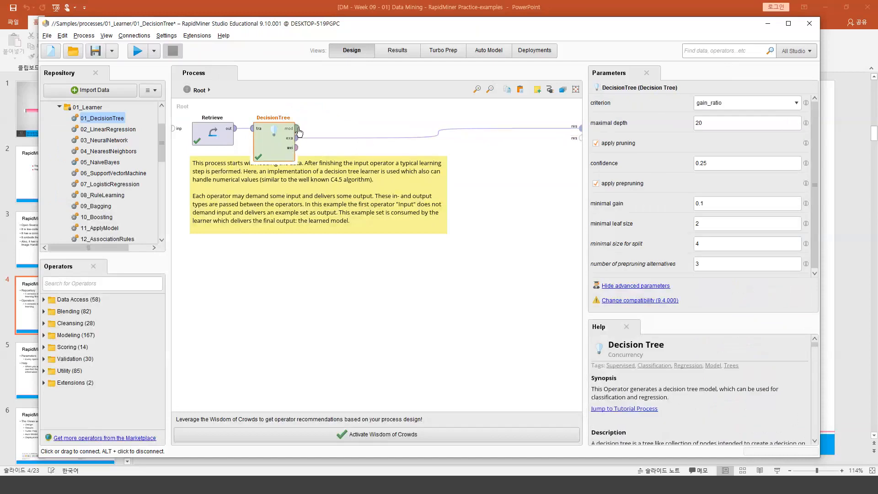
pyautogui.click(580, 138)
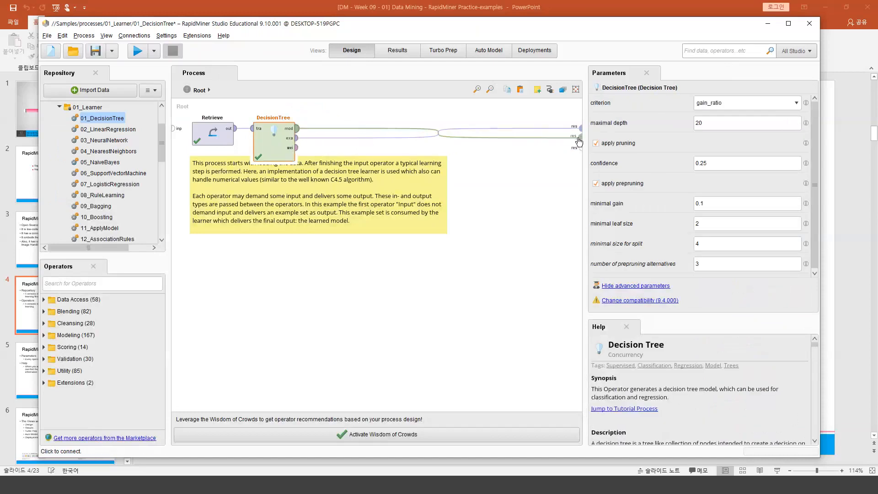
pyautogui.click(142, 54)
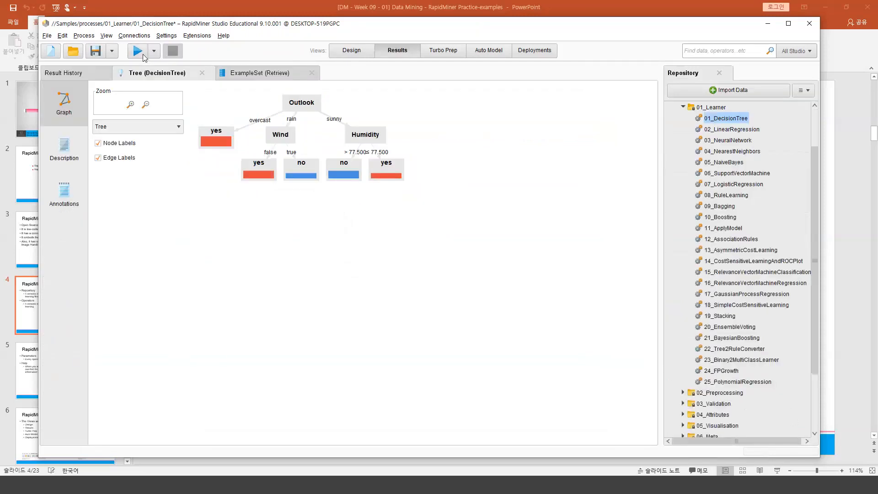
# Step: Look over the Outlook values in the ExampleSet (Retrieve) result and sort its rows by Humidity in ascending order
pyautogui.click(251, 75)
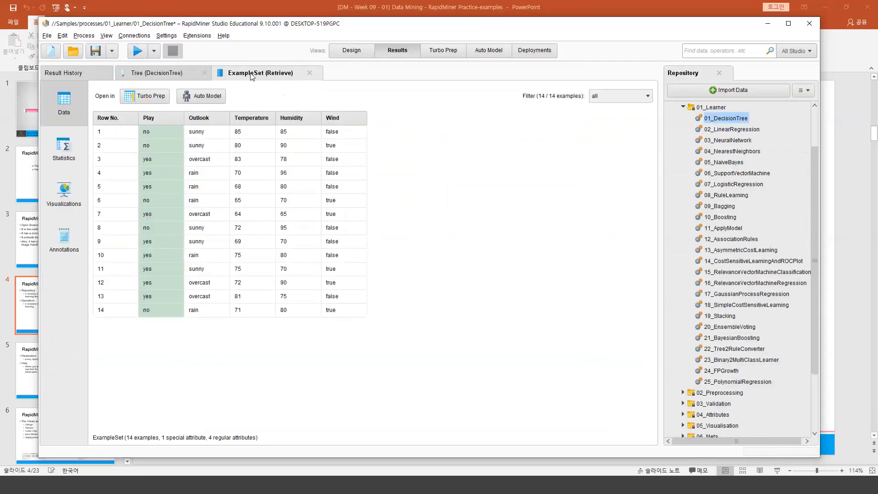
pyautogui.click(215, 132)
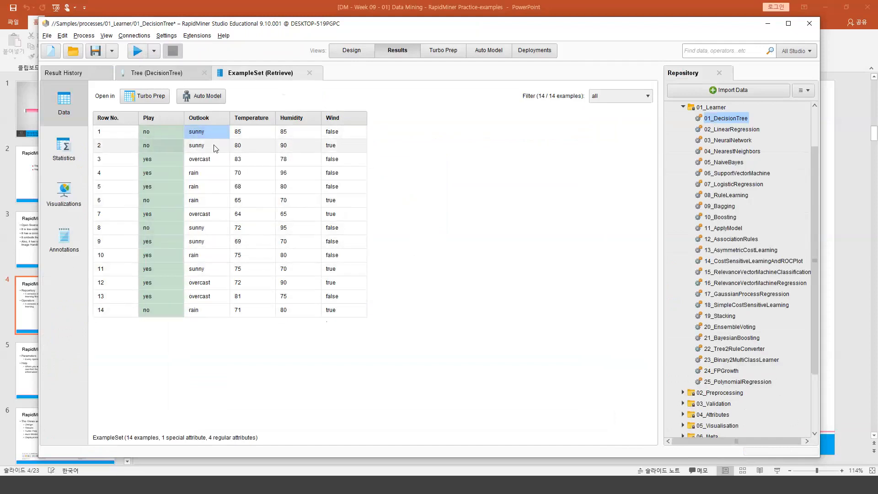
pyautogui.click(214, 145)
pyautogui.click(212, 160)
pyautogui.click(211, 134)
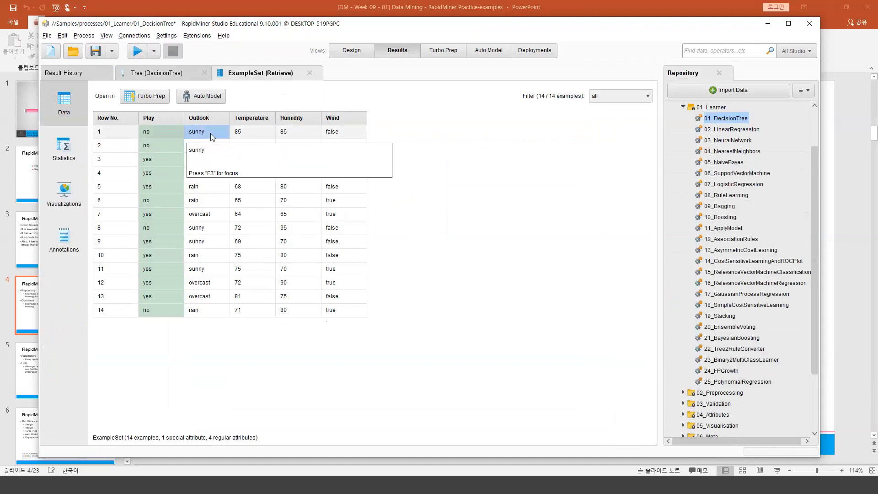
pyautogui.click(268, 119)
pyautogui.click(297, 118)
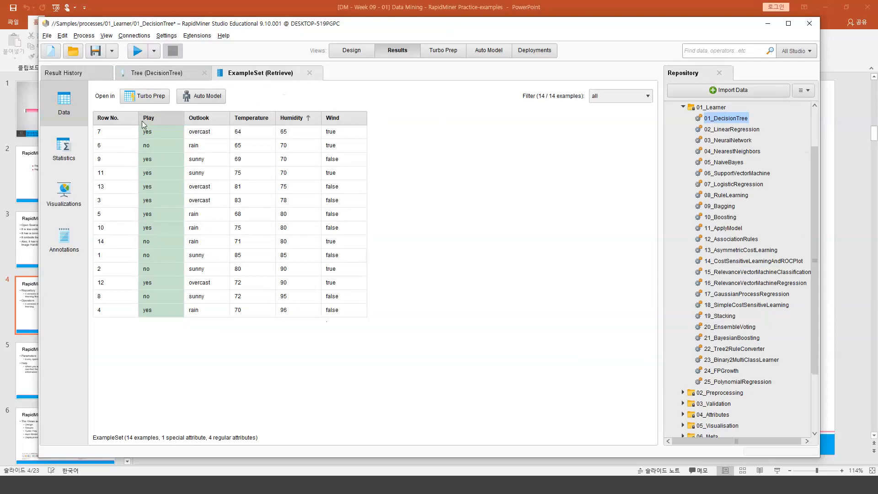
pyautogui.moveTo(141, 120)
pyautogui.moveTo(153, 126)
pyautogui.mouseDown()
pyautogui.moveTo(135, 135)
pyautogui.moveTo(160, 127)
pyautogui.mouseUp()
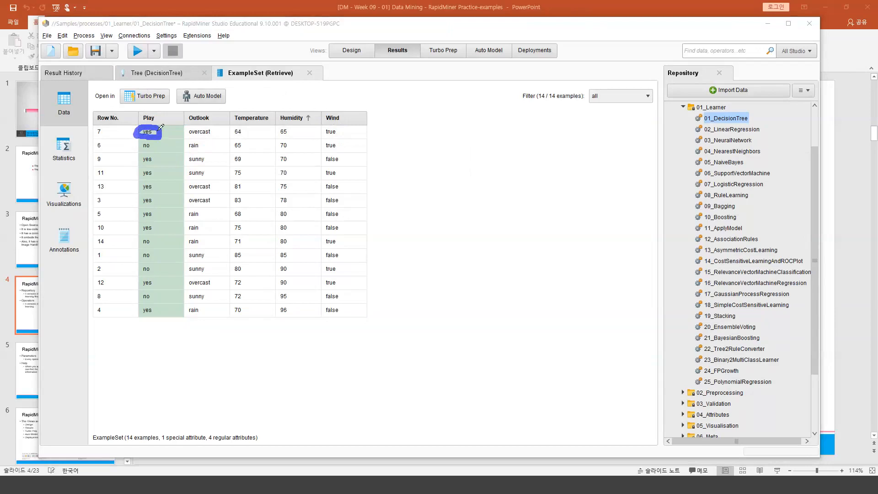
pyautogui.moveTo(158, 137)
pyautogui.mouseDown()
pyautogui.moveTo(165, 141)
pyautogui.moveTo(139, 138)
pyautogui.moveTo(155, 152)
pyautogui.moveTo(162, 144)
pyautogui.mouseUp()
pyautogui.click(613, 25)
pyautogui.click(397, 54)
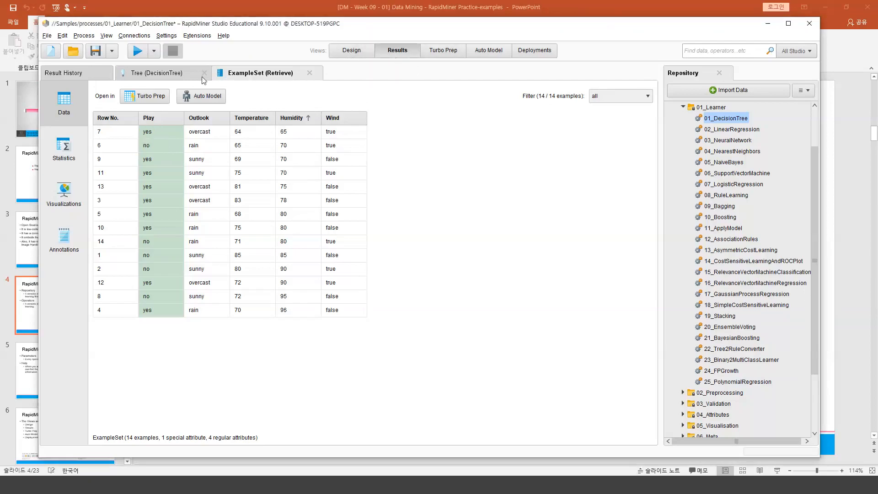
# Step: Examine the sunny branch of the decision tree, moving the yes and no leaves under Humidity apart to separate their edge labels
pyautogui.click(202, 76)
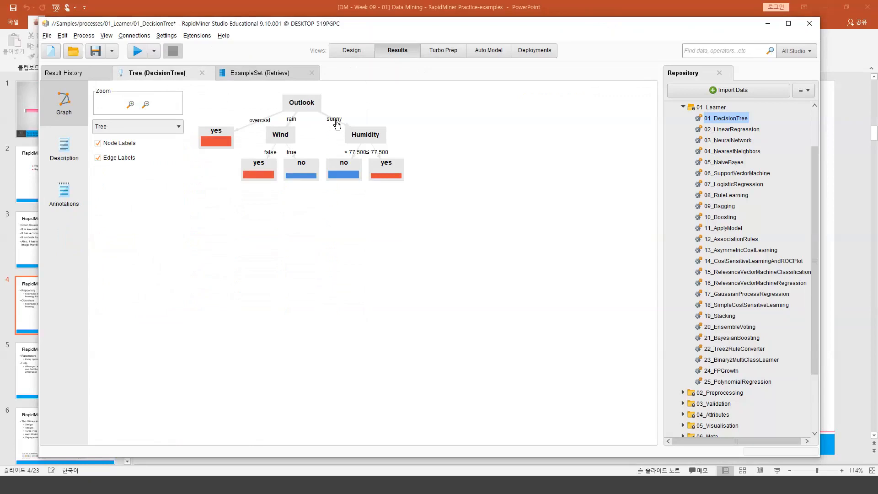
pyautogui.click(215, 139)
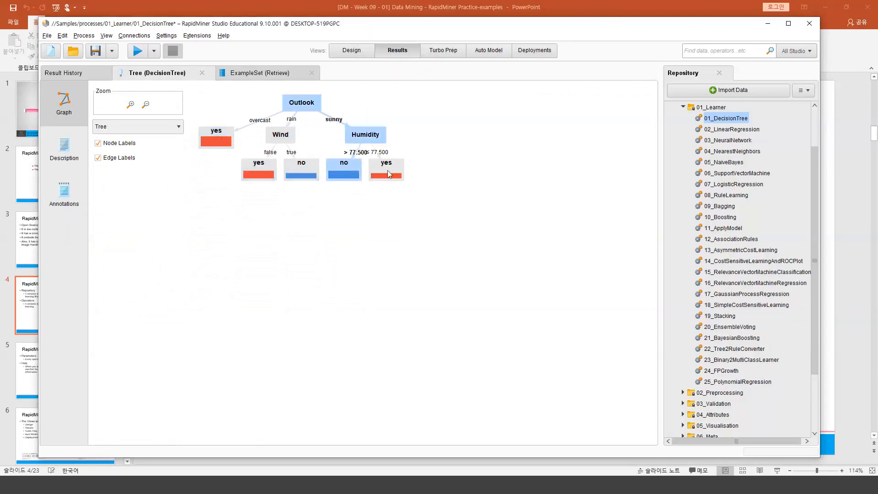
pyautogui.moveTo(387, 170); pyautogui.dragTo(429, 170)
pyautogui.moveTo(348, 187); pyautogui.dragTo(348, 188)
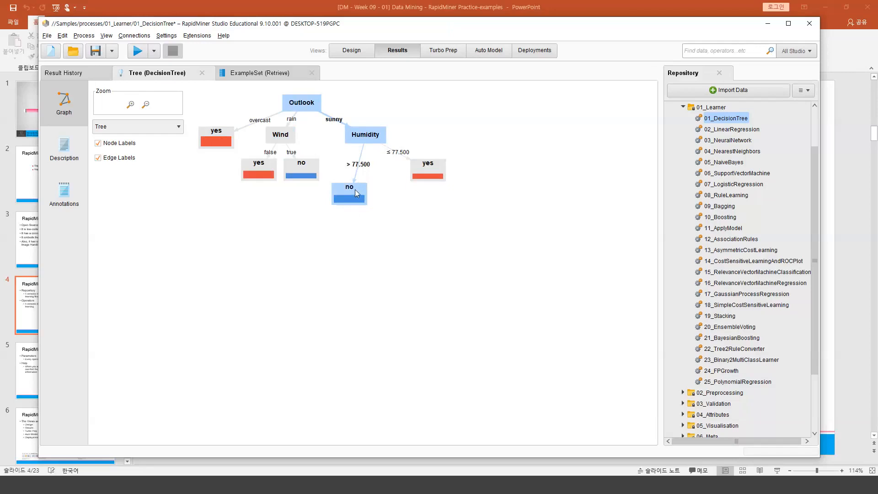
pyautogui.moveTo(355, 190)
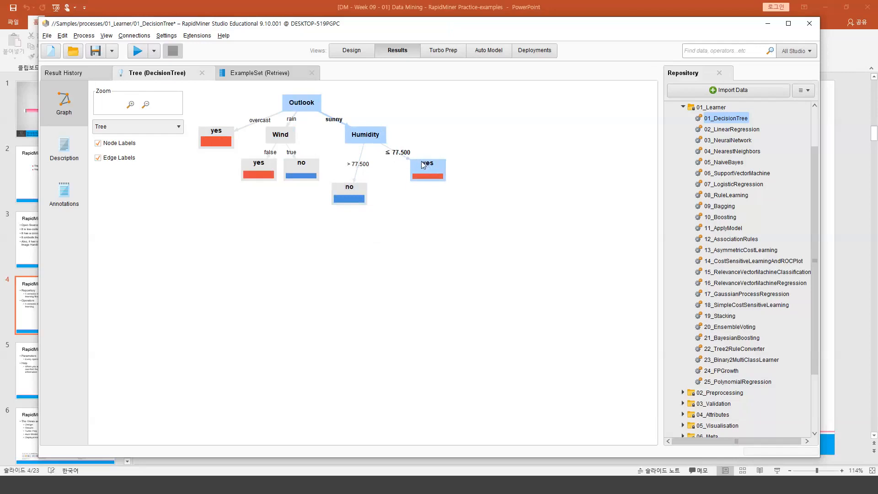
pyautogui.moveTo(422, 166); pyautogui.dragTo(432, 177)
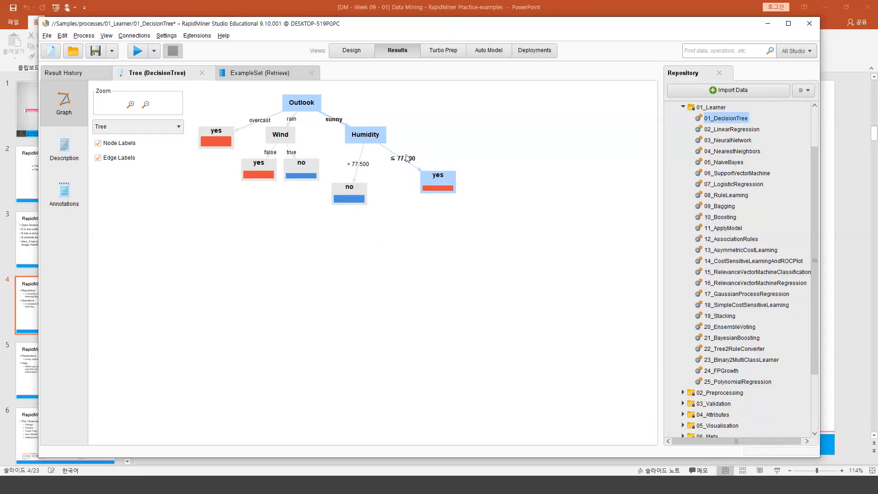
# Step: Review the DecisionTree operator's parameters in the process design, including criterion options, maximal depth, minimal size for split and number of prepruning alternatives
pyautogui.click(349, 52)
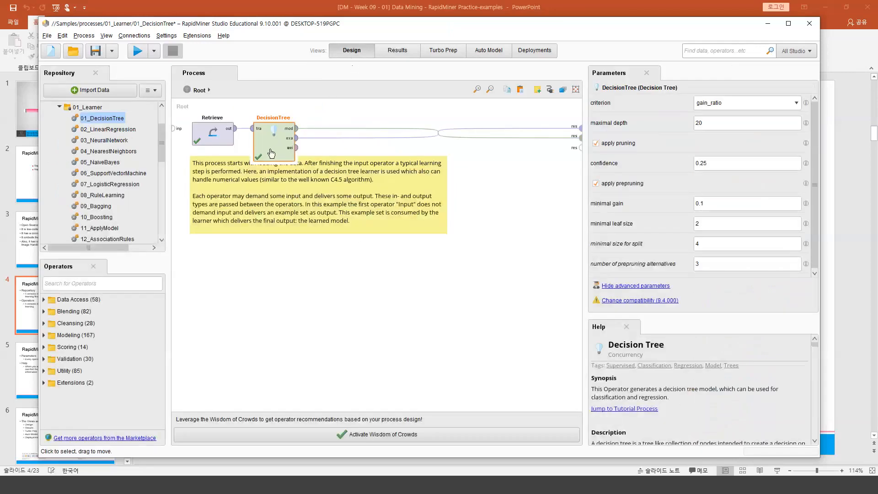
pyautogui.click(735, 103)
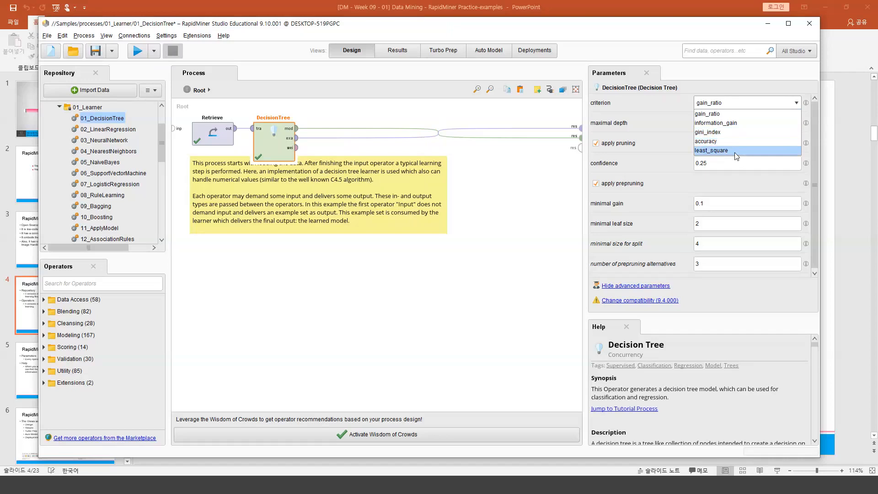
pyautogui.click(650, 105)
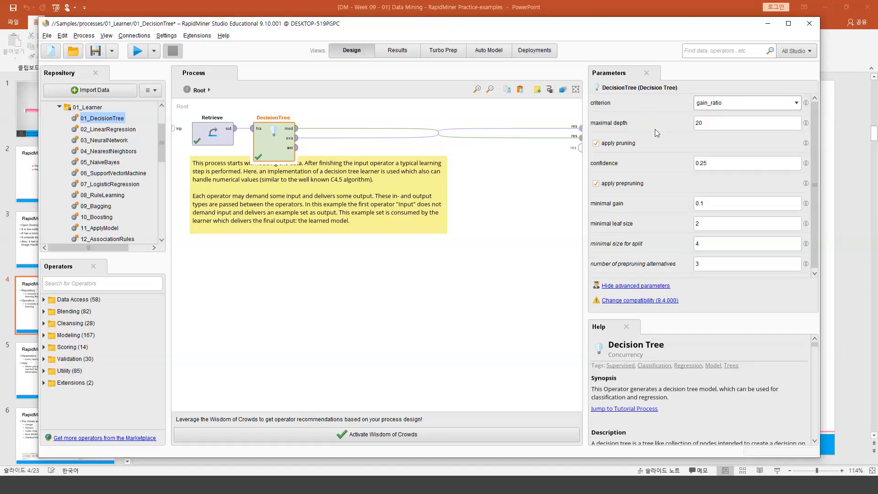
pyautogui.click(724, 122)
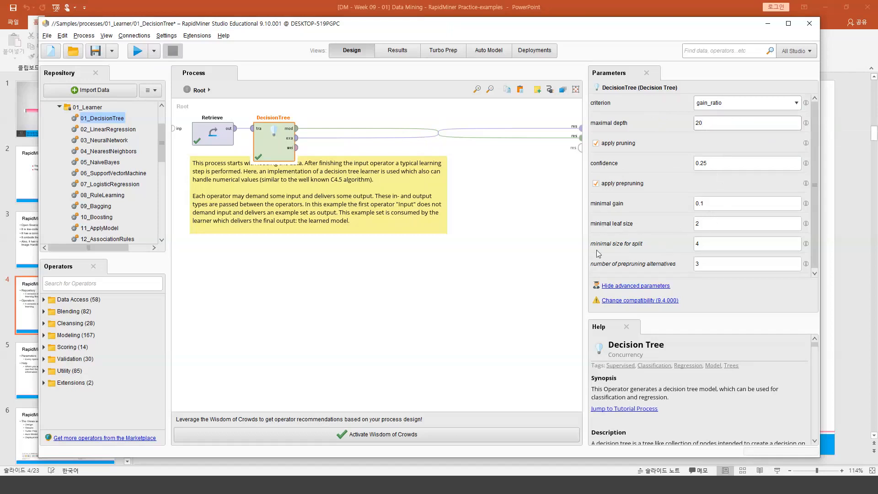
pyautogui.click(708, 247)
pyautogui.click(723, 265)
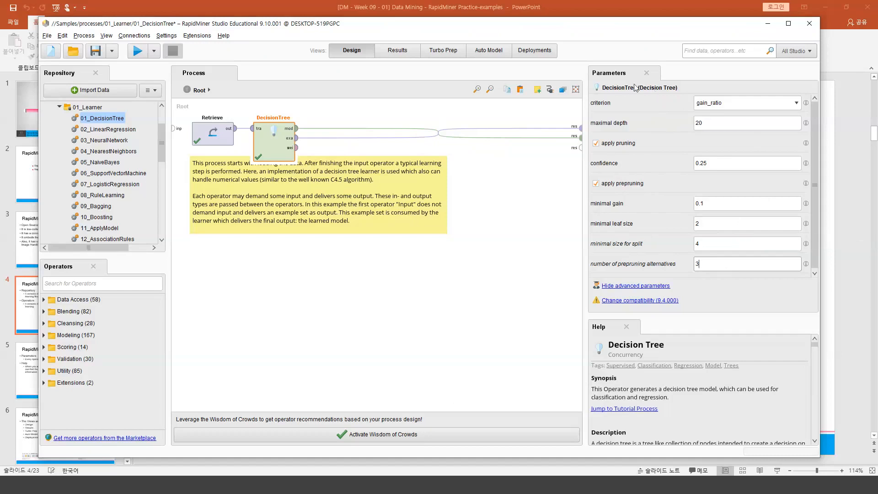
# Step: Set the DecisionTree criterion to gini_index and rerun the process
pyautogui.click(755, 104)
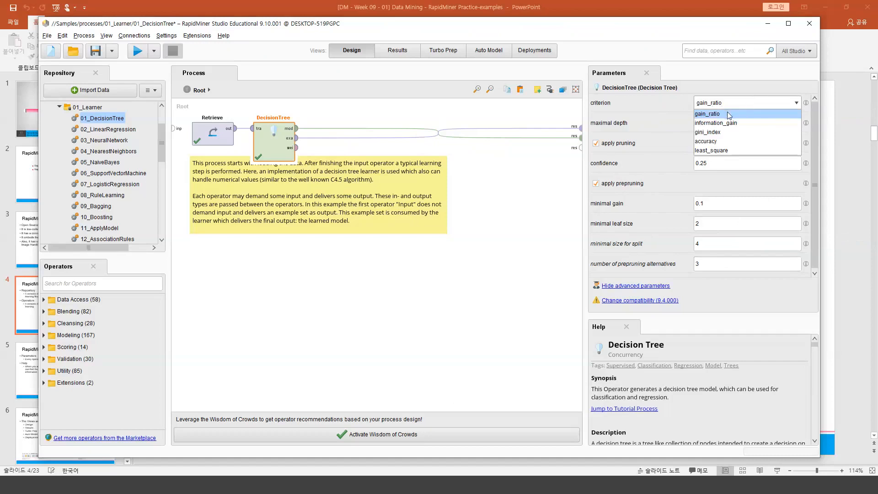
pyautogui.click(727, 131)
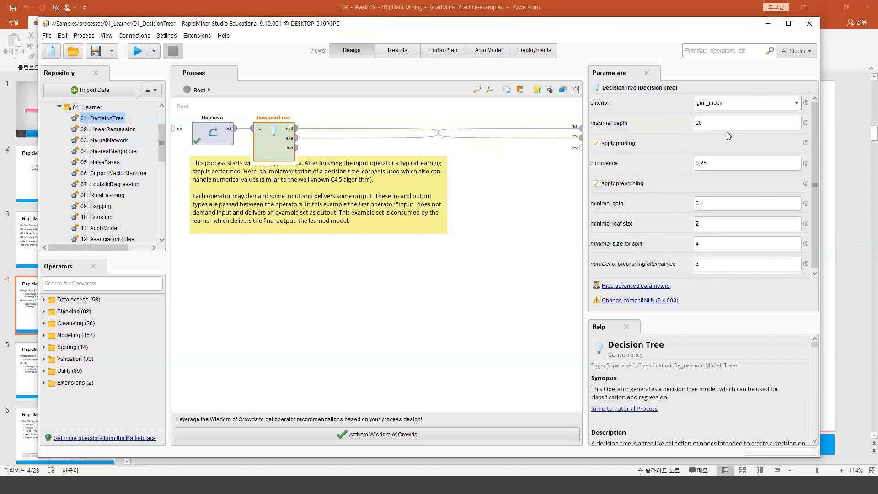
pyautogui.click(138, 51)
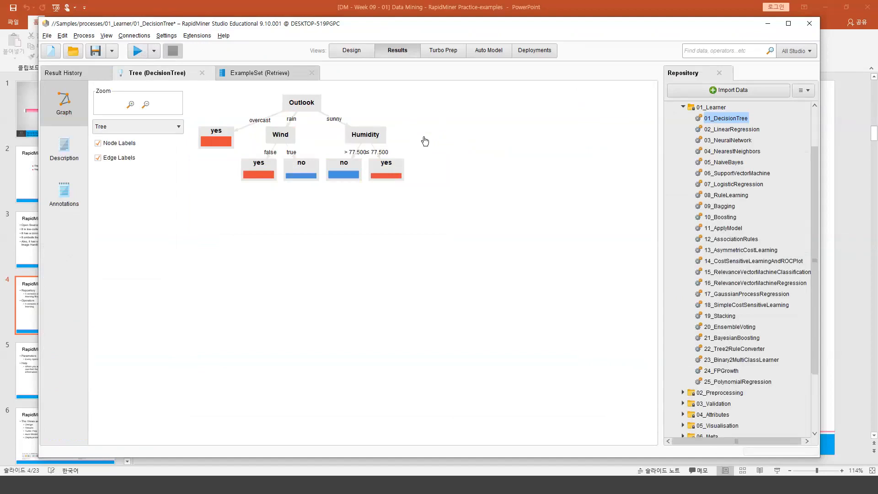
# Step: Back in the process design, collapse the 01_Learner and processes folders under Samples and expand the Local Repository's processes folder
pyautogui.click(349, 51)
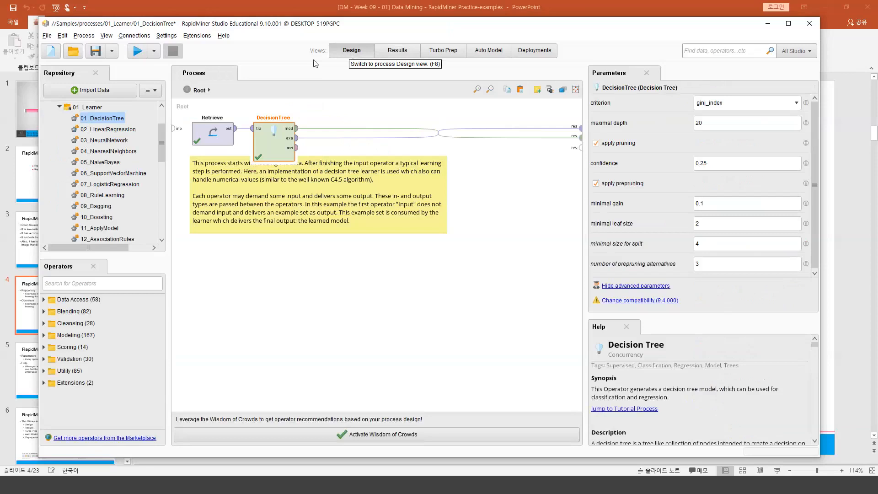
pyautogui.click(59, 107)
pyautogui.scroll(2, 87, 151)
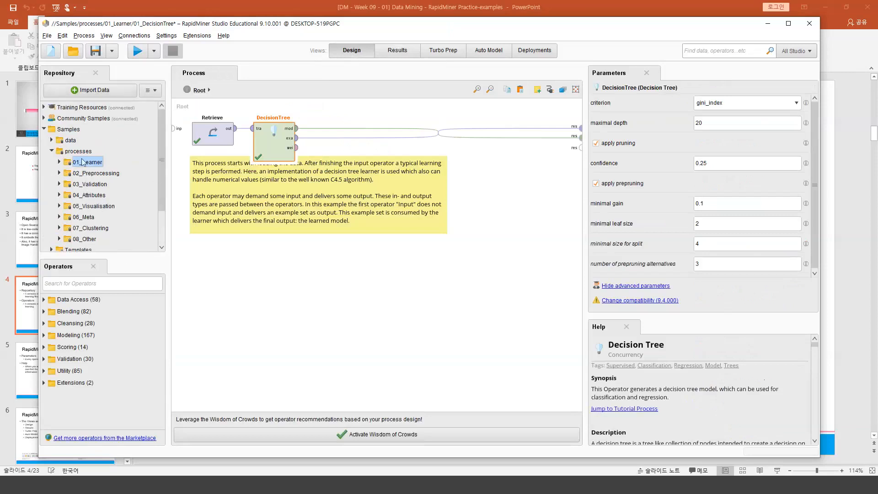
pyautogui.doubleClick(71, 139)
pyautogui.click(51, 107)
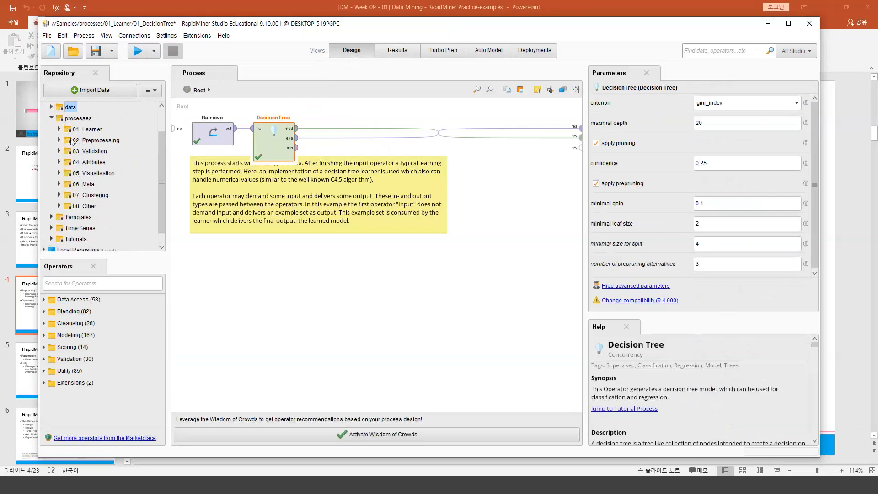
pyautogui.click(52, 118)
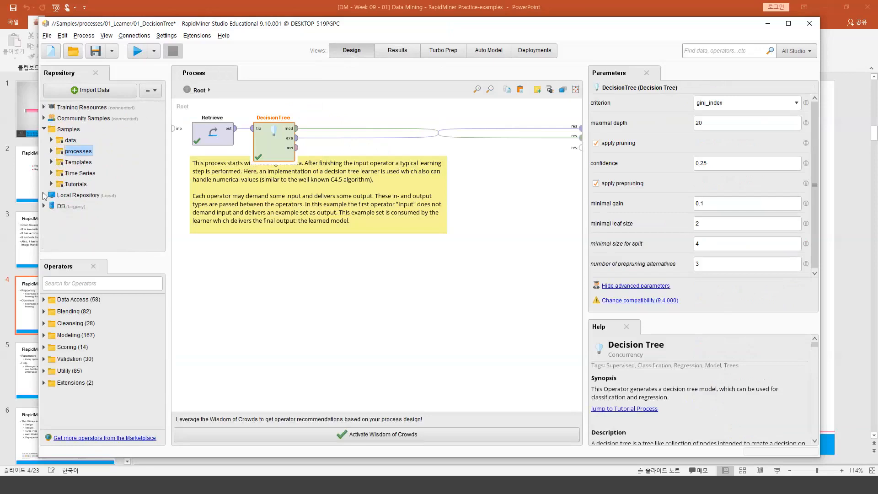
pyautogui.click(44, 195)
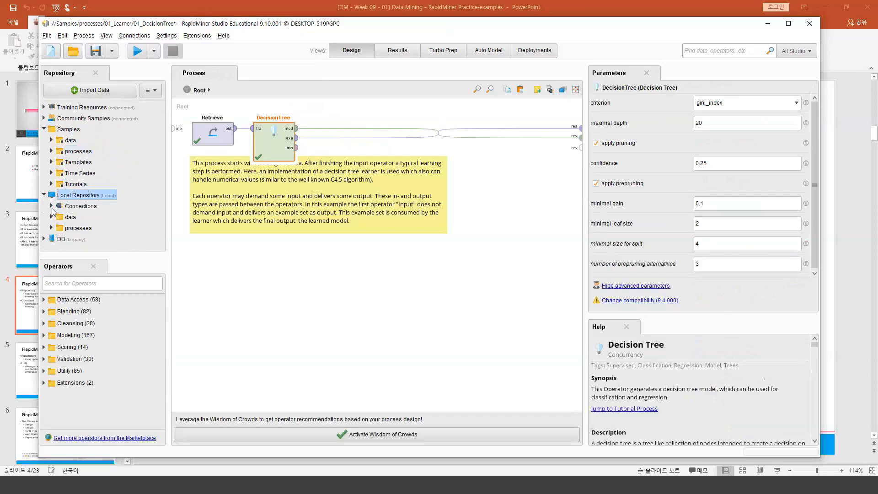
pyautogui.click(51, 228)
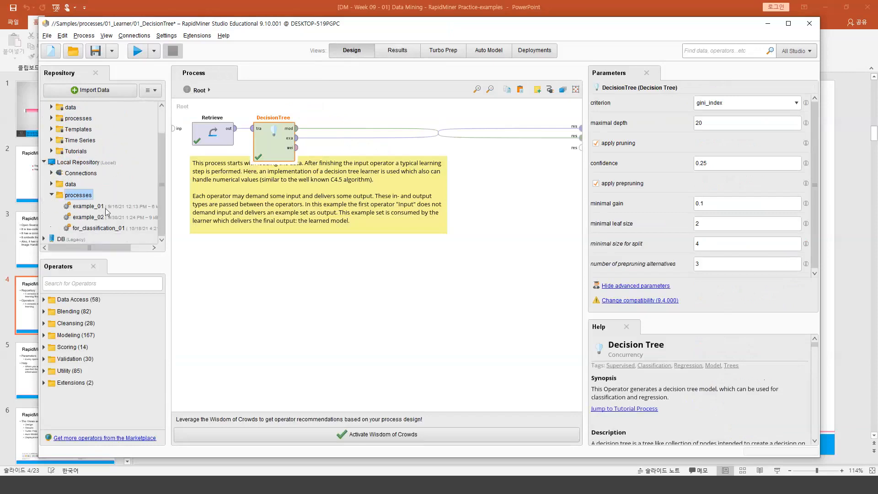
# Step: Collapse the Local Repository and check the actions and description of the DB connections entry
pyautogui.click(44, 162)
pyautogui.click(69, 207)
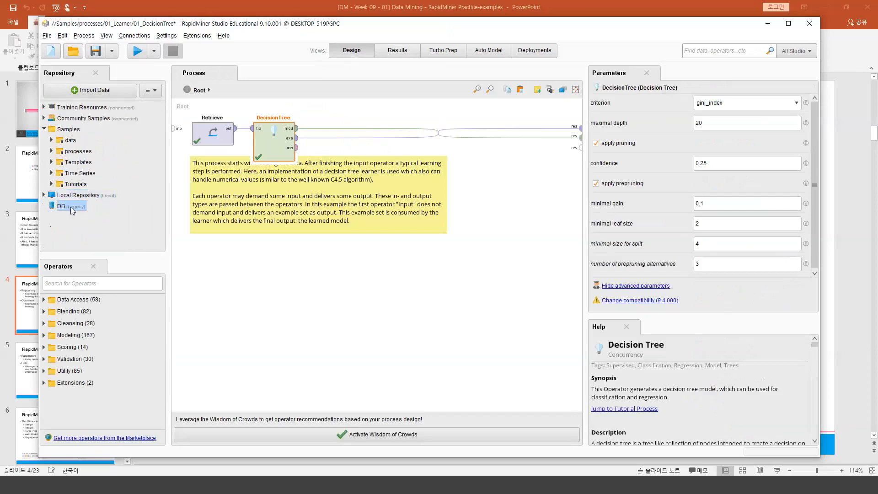
pyautogui.rightClick(71, 206)
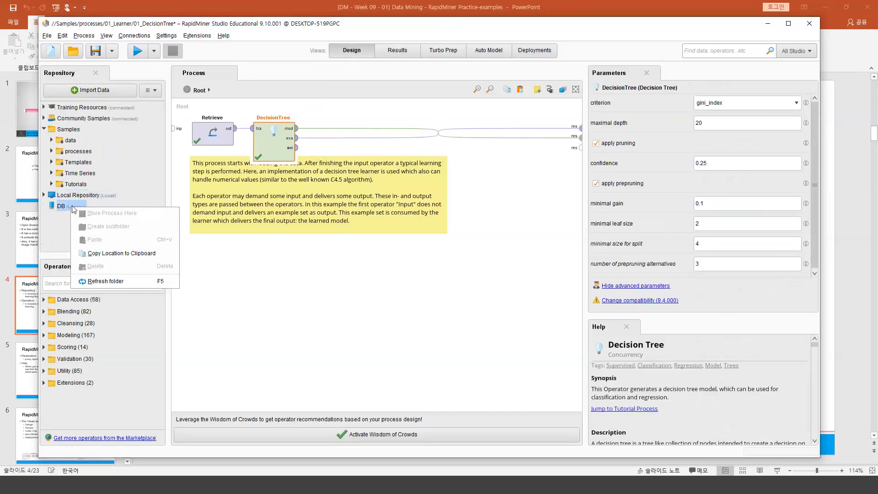
pyautogui.click(72, 205)
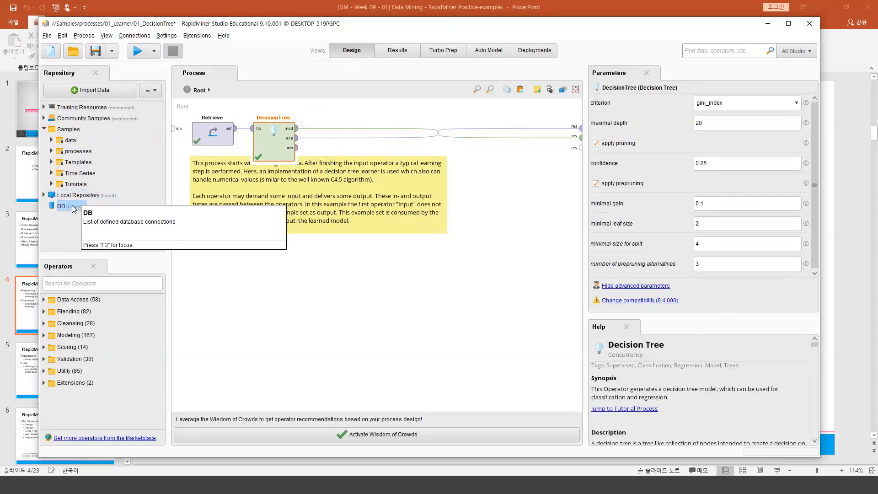
pyautogui.rightClick(73, 208)
pyautogui.click(95, 207)
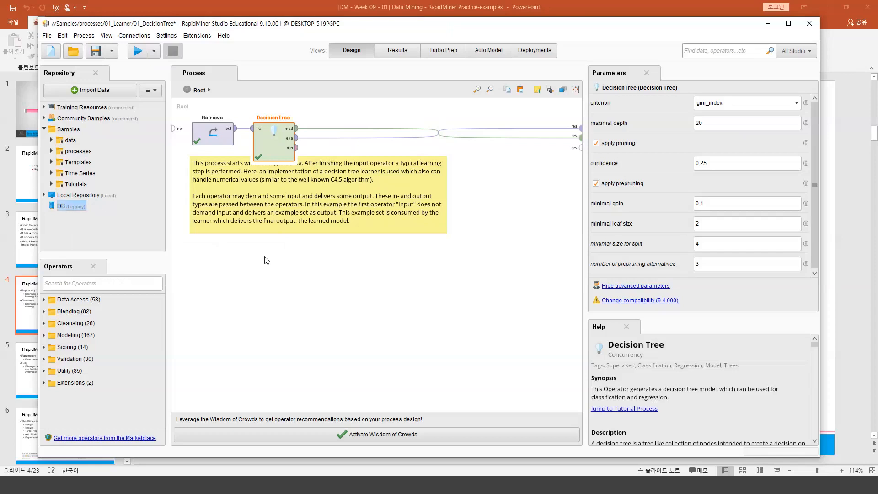
pyautogui.moveTo(61, 209); pyautogui.dragTo(81, 273)
pyautogui.moveTo(50, 261)
pyautogui.mouseDown()
pyautogui.moveTo(55, 414)
pyautogui.moveTo(150, 348)
pyautogui.moveTo(129, 255)
pyautogui.mouseUp()
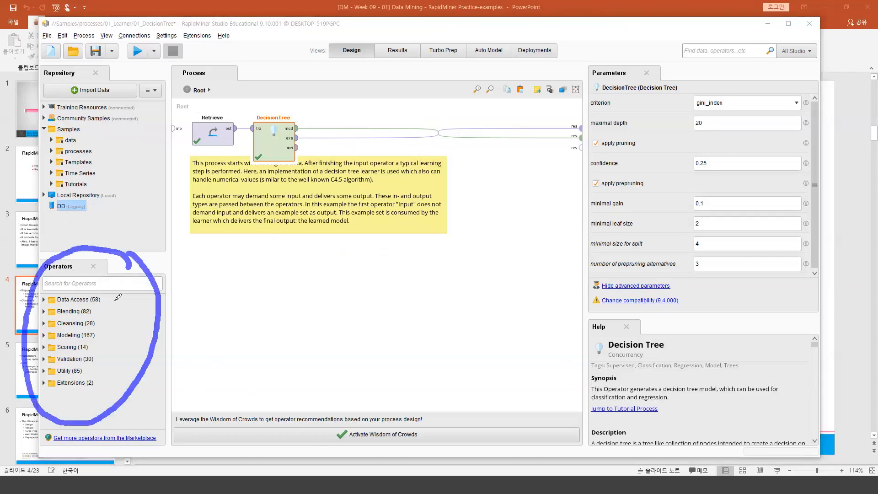
pyautogui.moveTo(109, 302)
pyautogui.mouseDown()
pyautogui.moveTo(138, 297)
pyautogui.moveTo(105, 301)
pyautogui.moveTo(118, 312)
pyautogui.mouseUp()
pyautogui.moveTo(191, 348); pyautogui.dragTo(97, 311)
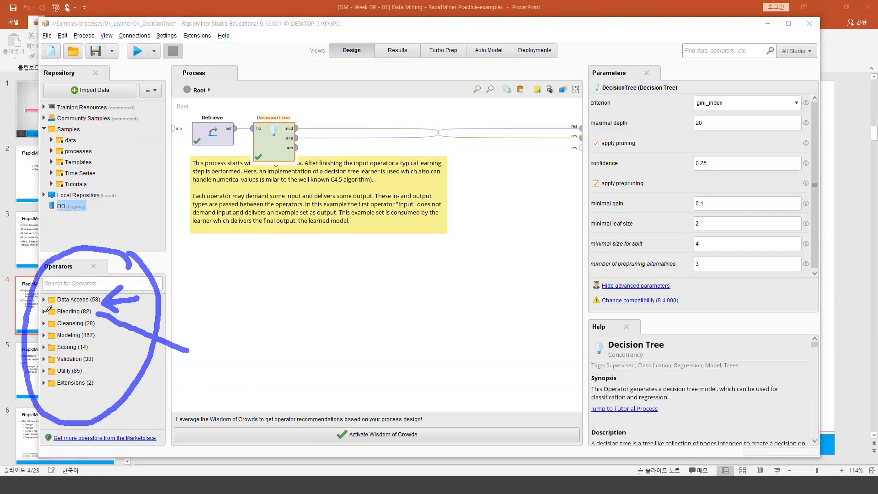
pyautogui.moveTo(174, 369); pyautogui.dragTo(104, 322)
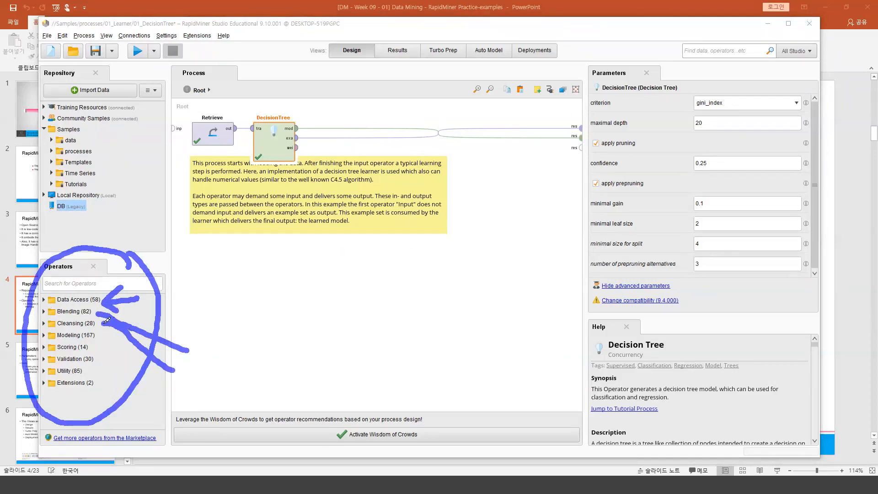
pyautogui.moveTo(145, 412)
pyautogui.mouseDown()
pyautogui.moveTo(108, 334)
pyautogui.moveTo(98, 350)
pyautogui.moveTo(113, 333)
pyautogui.mouseUp()
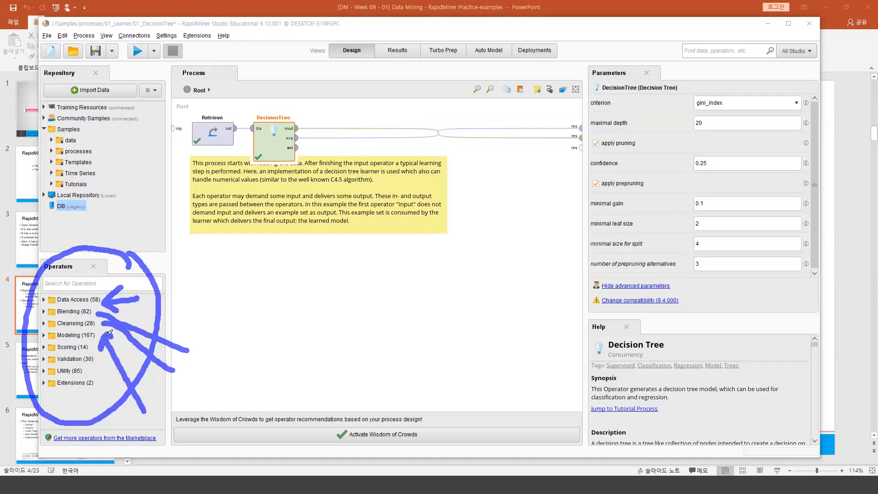
pyautogui.moveTo(121, 415)
pyautogui.mouseDown()
pyautogui.moveTo(98, 347)
pyautogui.moveTo(91, 356)
pyautogui.moveTo(109, 353)
pyautogui.mouseUp()
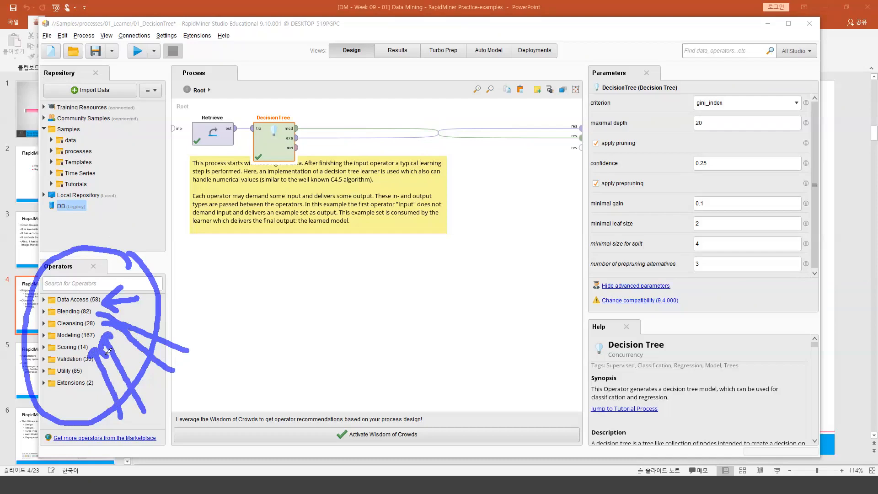
pyautogui.moveTo(101, 387)
pyautogui.mouseDown()
pyautogui.moveTo(103, 405)
pyautogui.moveTo(97, 361)
pyautogui.moveTo(90, 372)
pyautogui.moveTo(111, 360)
pyautogui.mouseUp()
pyautogui.moveTo(90, 411)
pyautogui.mouseDown()
pyautogui.moveTo(87, 372)
pyautogui.moveTo(101, 374)
pyautogui.mouseUp()
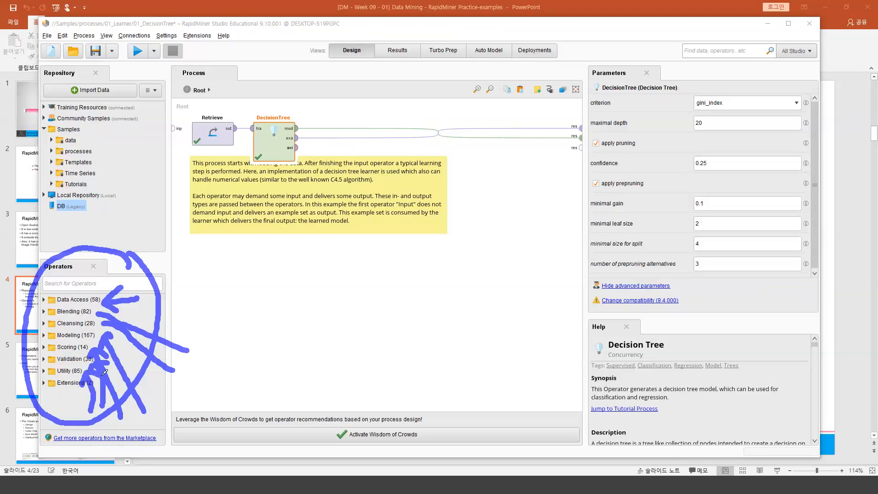
pyautogui.press('Escape')
# Step: Expand the Utility operator group and its Scripting subgroup, and show the help for Execute Program
pyautogui.click(48, 373)
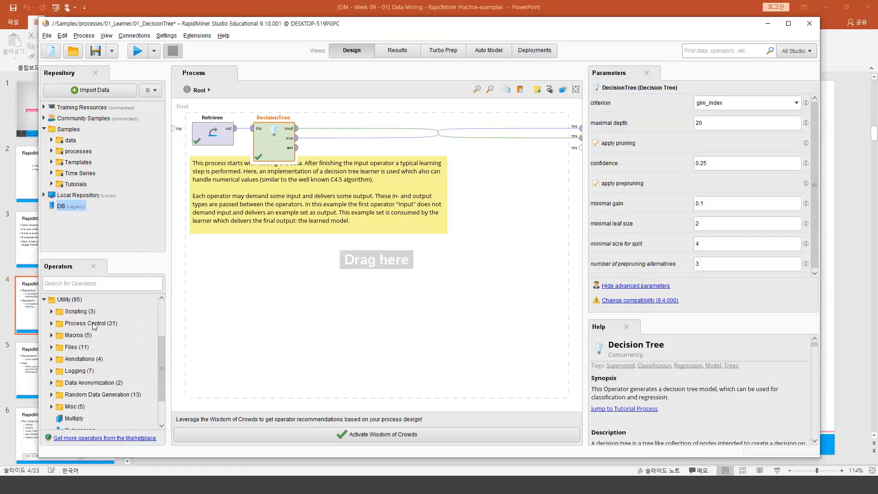
pyautogui.click(52, 312)
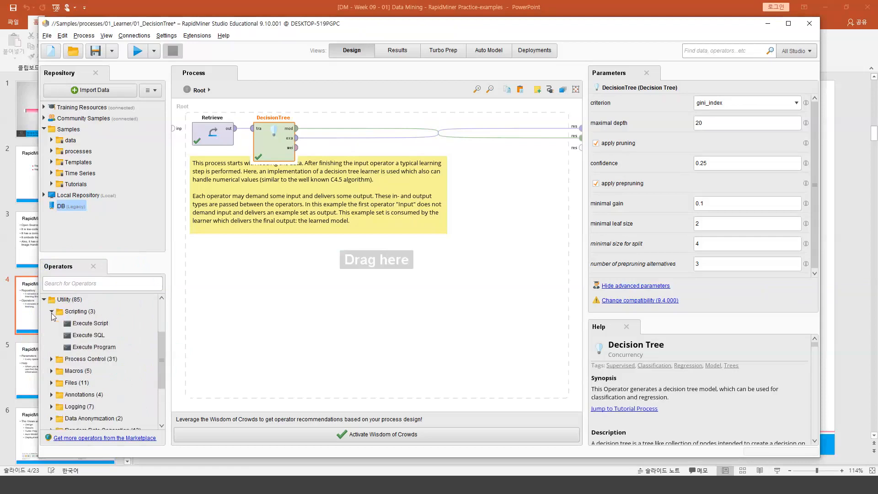
pyautogui.click(78, 338)
pyautogui.click(80, 346)
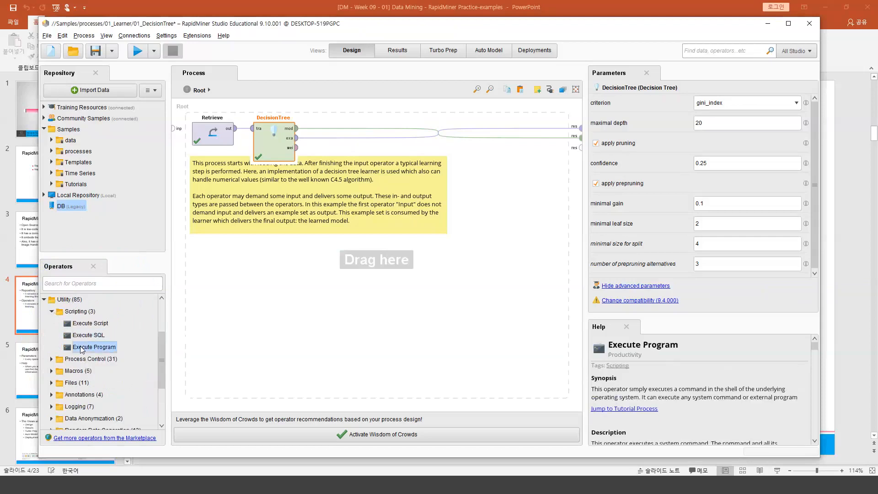
pyautogui.scroll(-2, 81, 347)
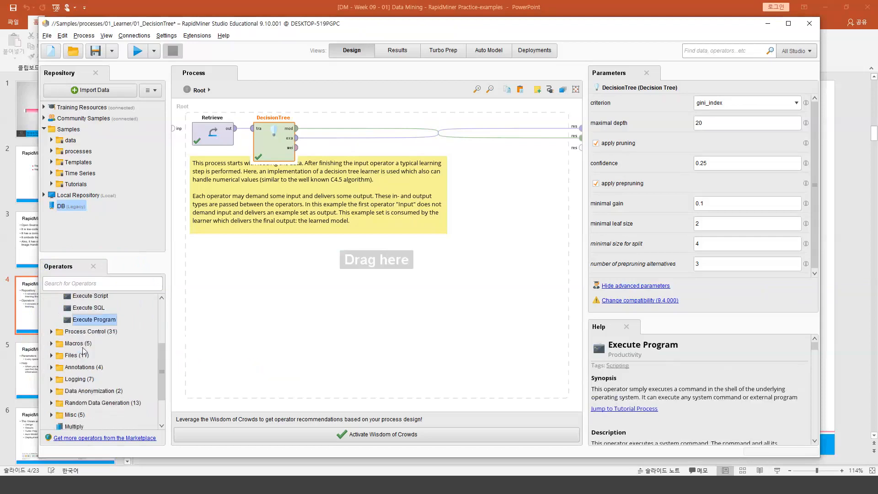
pyautogui.scroll(1, 84, 348)
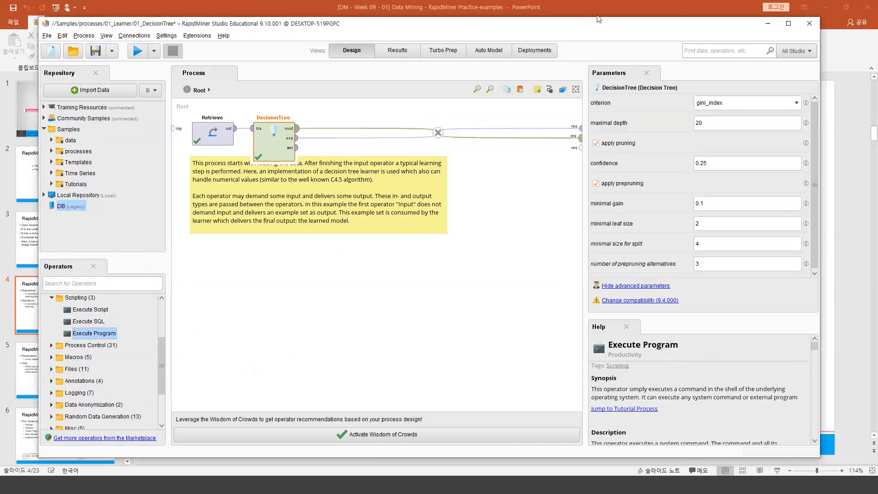
pyautogui.moveTo(720, 346)
pyautogui.mouseDown()
pyautogui.moveTo(600, 400)
pyautogui.moveTo(642, 418)
pyautogui.mouseUp()
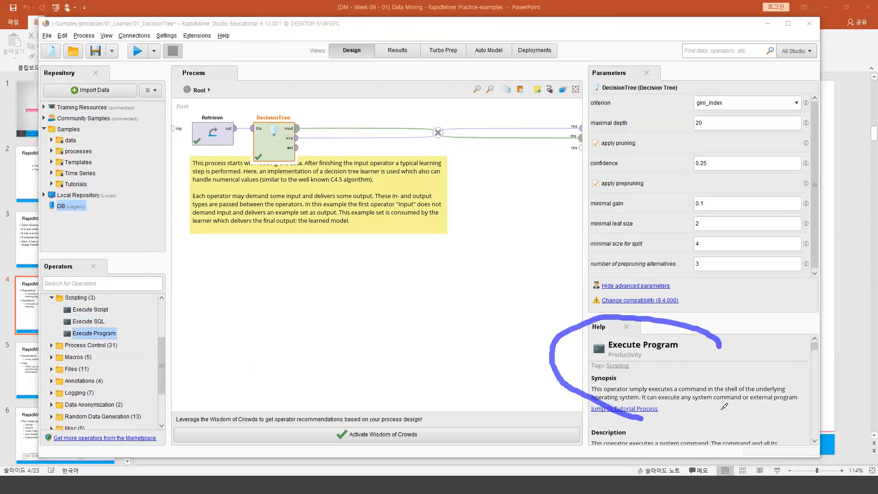
pyautogui.moveTo(724, 406); pyautogui.dragTo(718, 327)
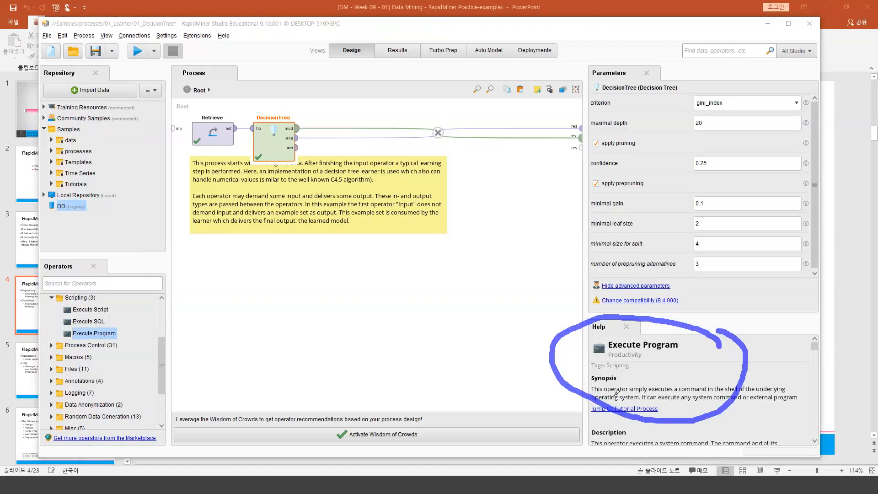
pyautogui.moveTo(592, 390); pyautogui.dragTo(780, 394)
pyautogui.moveTo(583, 403); pyautogui.dragTo(780, 400)
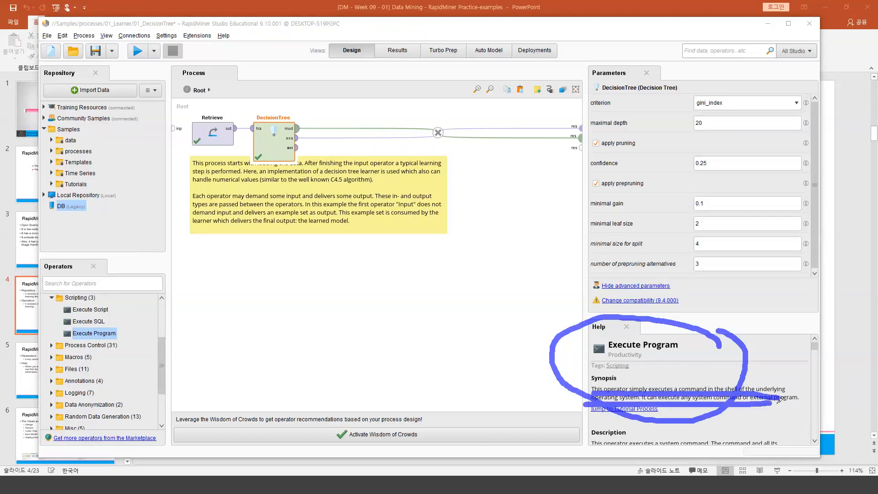
pyautogui.click(37, 77)
# Step: Collapse the Scripting operators and expand the Logging subgroup under Utility to view its operators
pyautogui.scroll(-1, 128, 390)
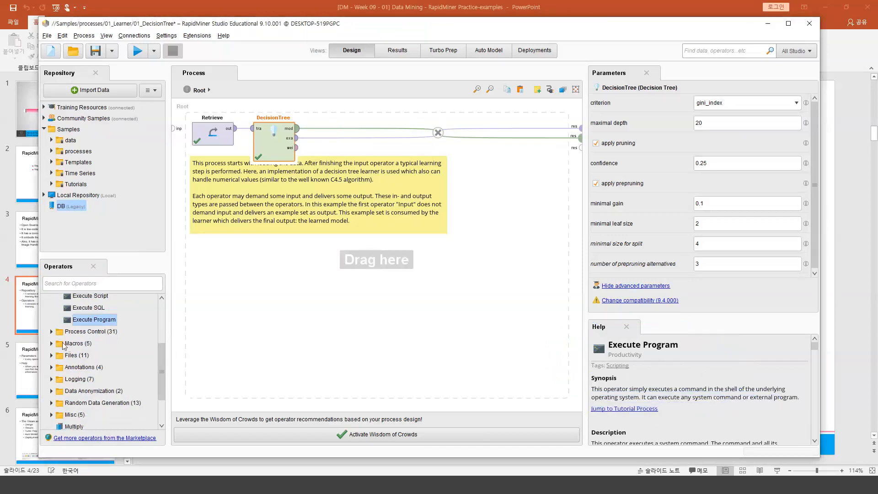
pyautogui.scroll(2, 51, 331)
pyautogui.click(52, 311)
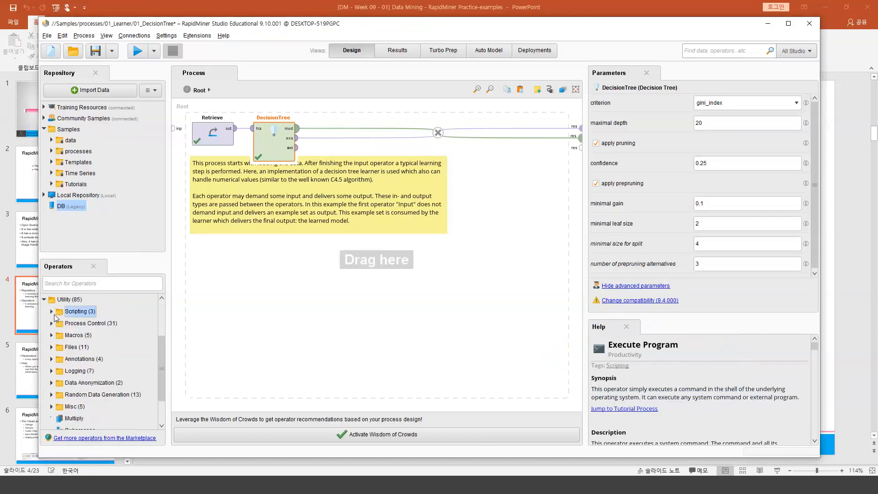
pyautogui.click(51, 371)
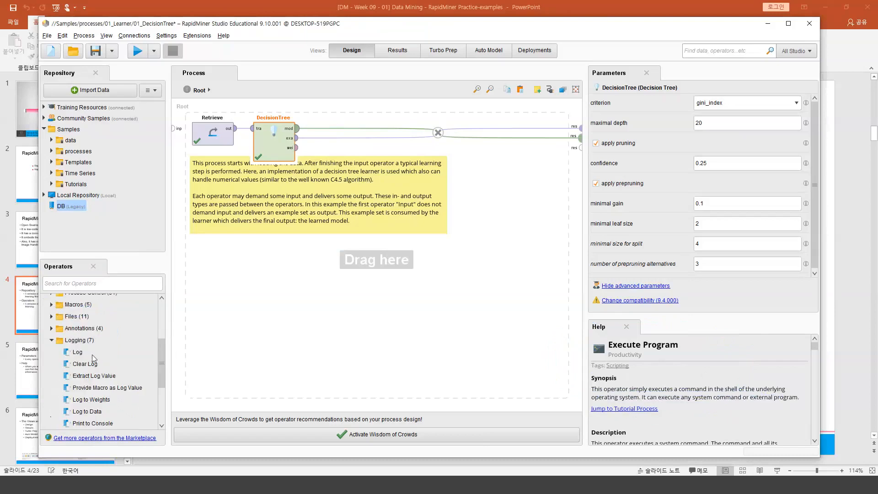
pyautogui.scroll(-1, 94, 363)
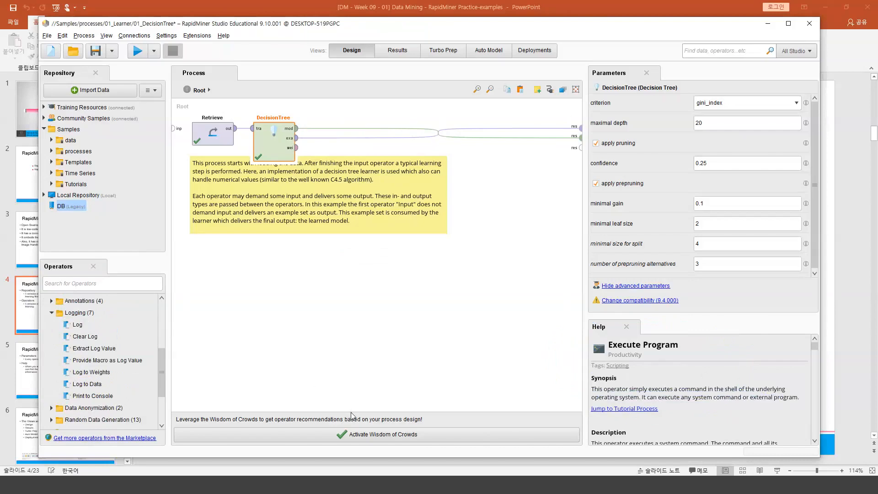
# Step: Place a Log operator in the process as a trial and delete it again
pyautogui.doubleClick(78, 325)
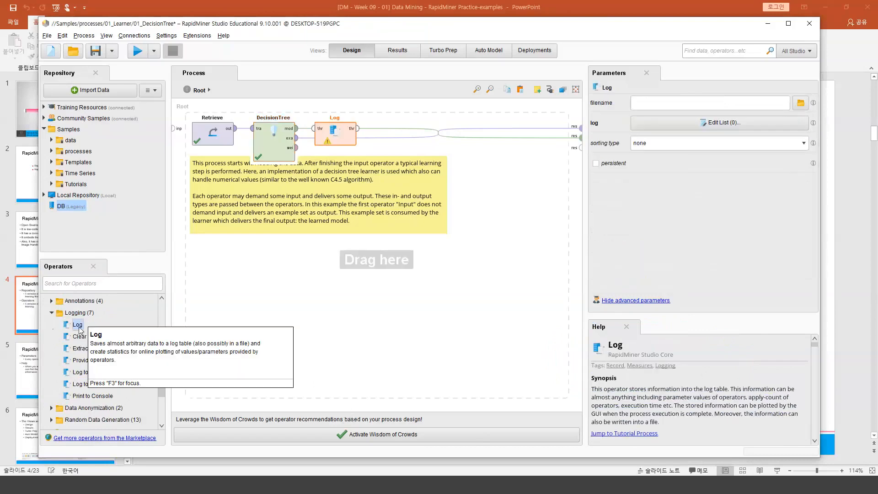
pyautogui.moveTo(338, 135); pyautogui.dragTo(419, 245)
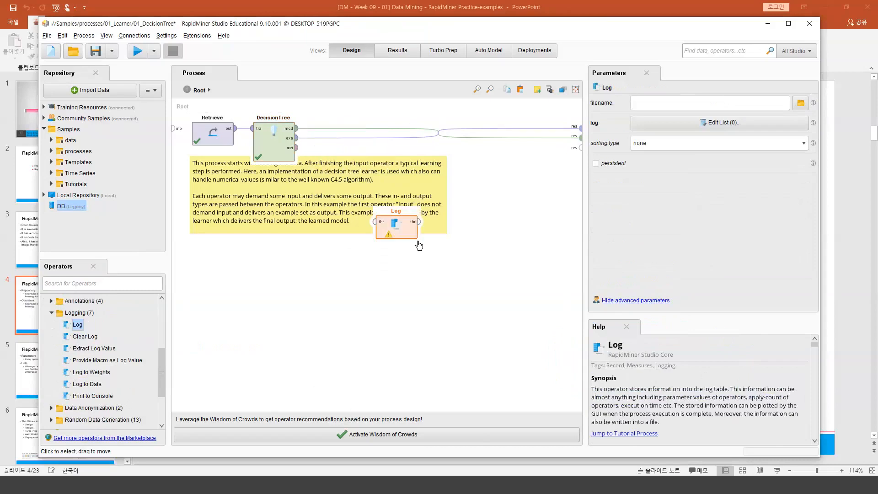
pyautogui.press('Delete')
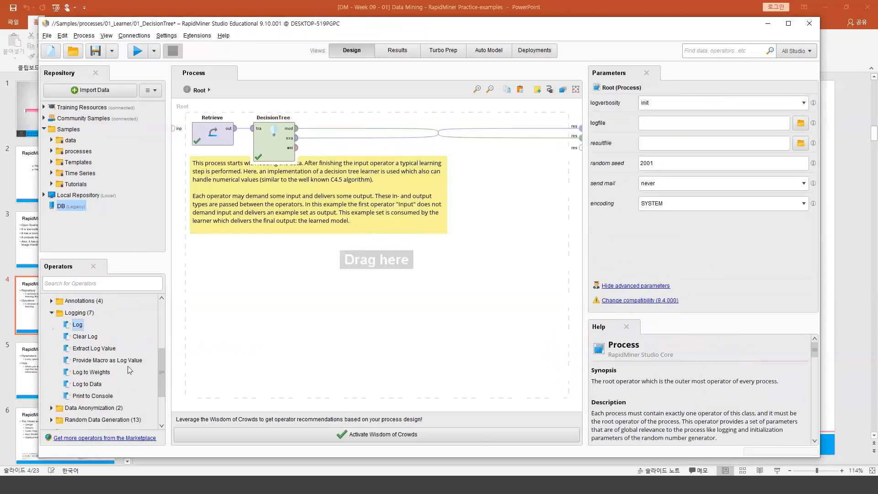
# Step: Look over the remaining Utility subgroups, collapsing Logging and the whole Utility group
pyautogui.scroll(3, 128, 370)
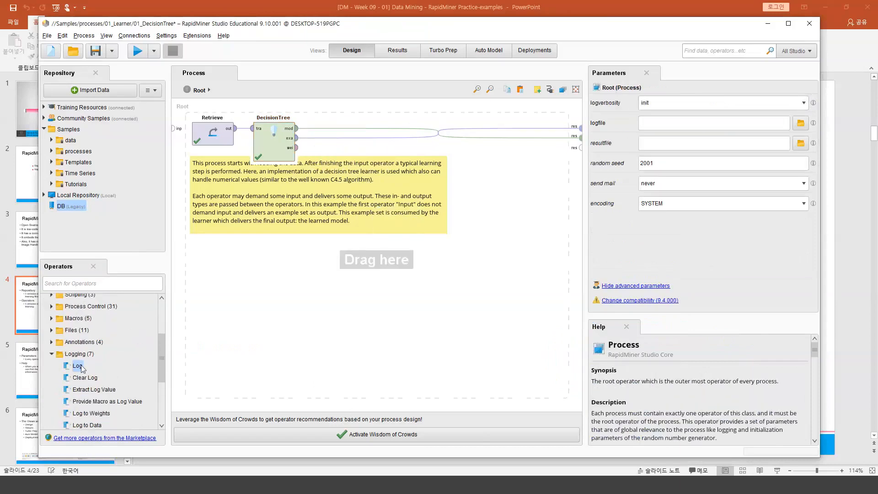
pyautogui.click(53, 353)
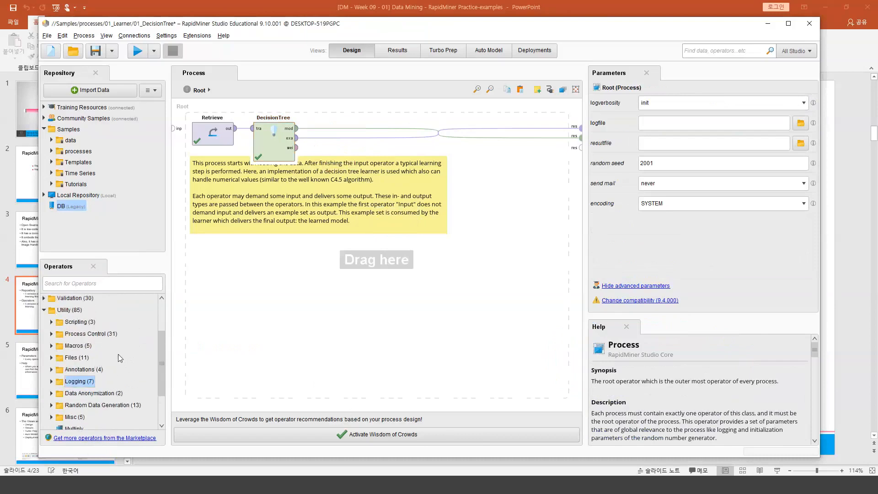
pyautogui.scroll(-3, 118, 355)
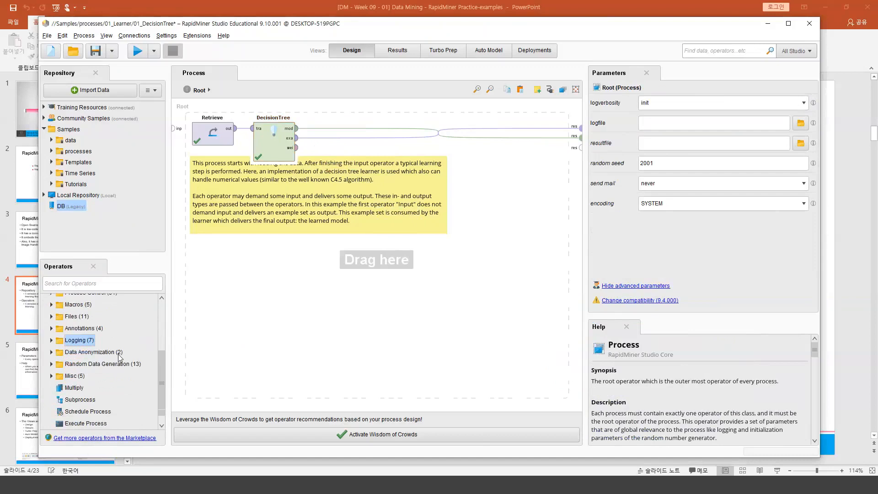
pyautogui.scroll(3, 120, 357)
pyautogui.click(45, 311)
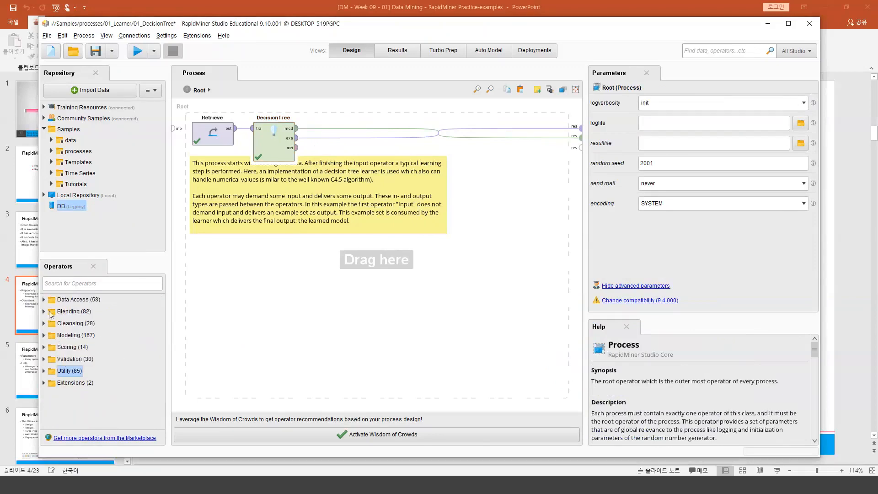
# Step: Expand the Extensions operators down to the Logging subgroup of Model Deployment Management
pyautogui.click(44, 383)
pyautogui.click(51, 399)
pyautogui.click(64, 406)
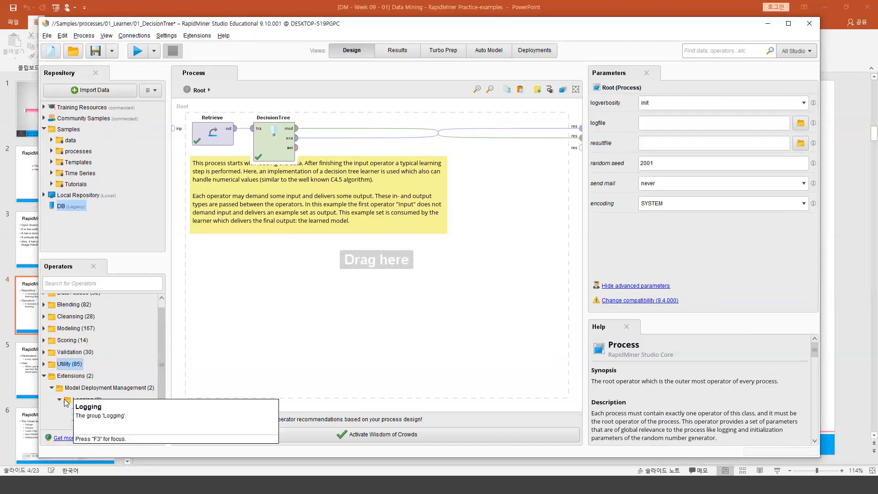
# Step: Switch to the PowerPoint presentation, show slide 5 and highlight the Parameters bullet with its sub-point
pyautogui.click(328, 489)
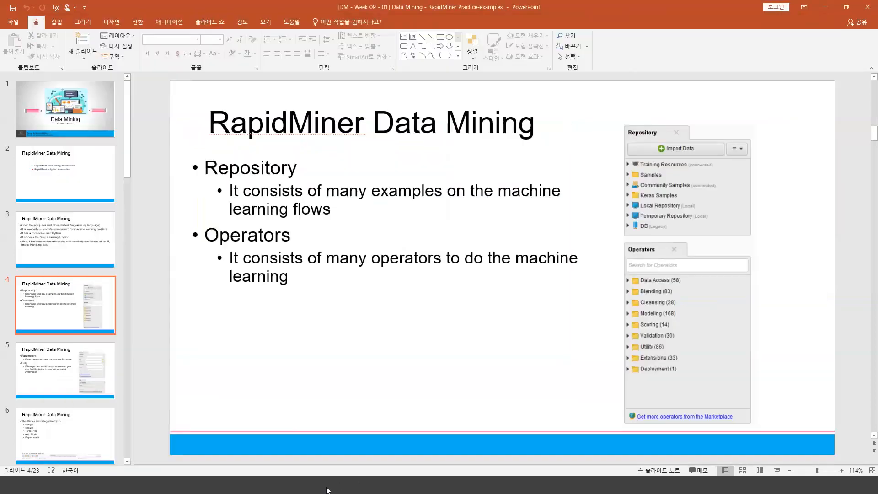
pyautogui.click(76, 360)
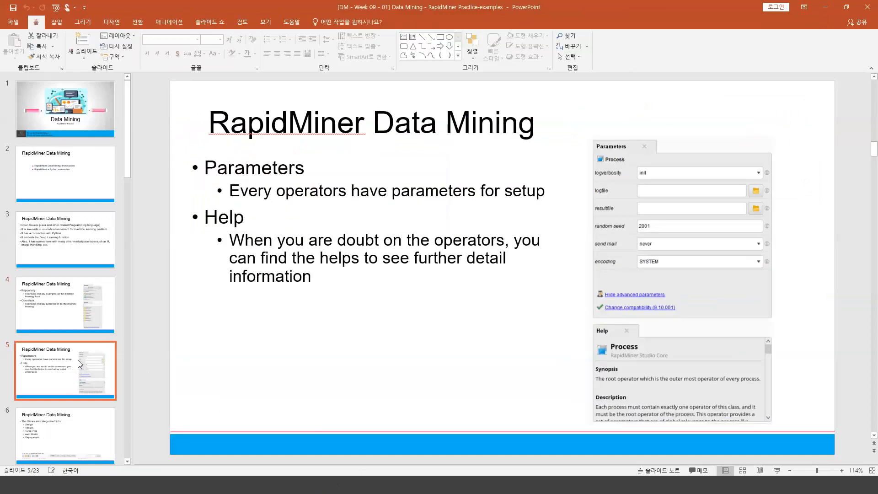
pyautogui.moveTo(282, 178); pyautogui.dragTo(542, 188)
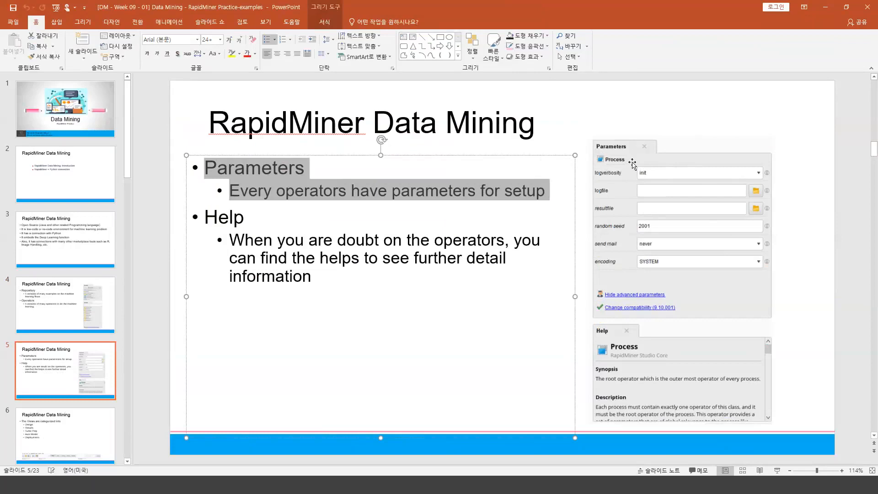
# Step: Switch back to RapidMiner Studio and show the parameters of the Retrieve operator
pyautogui.click(352, 490)
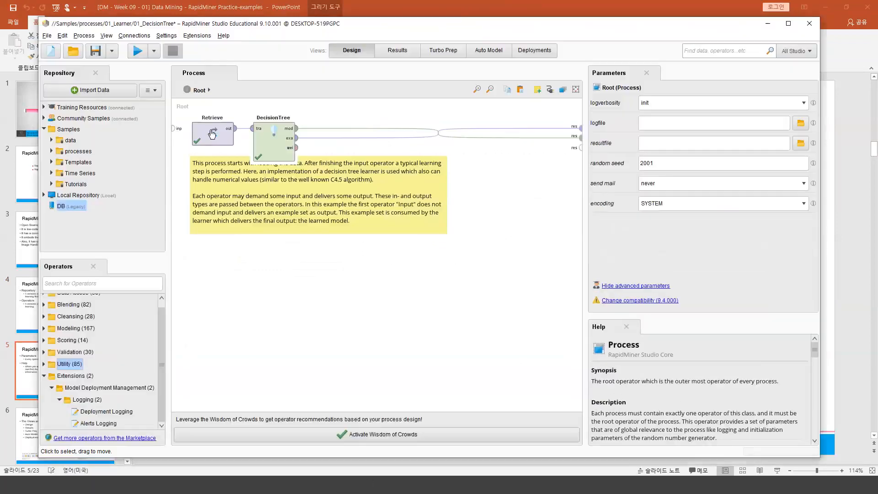
pyautogui.click(212, 133)
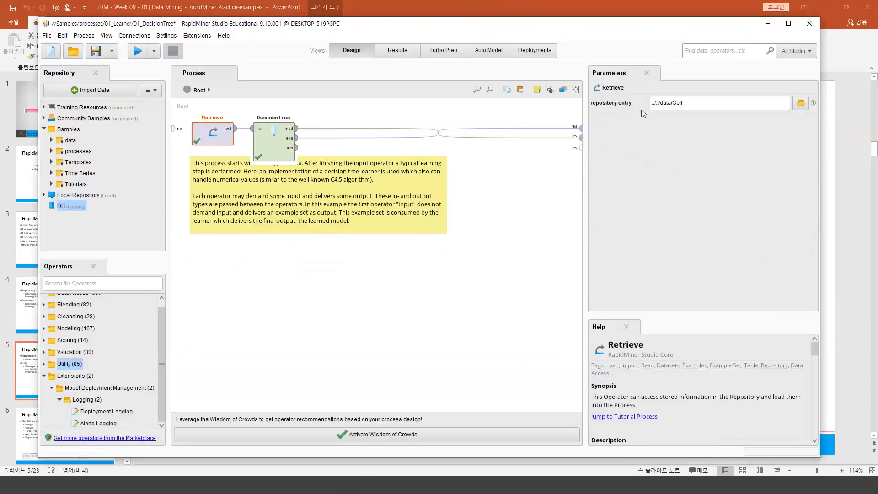
# Step: Search the operators for "read" and add a Read CSV operator to the process below the yellow note
pyautogui.click(767, 100)
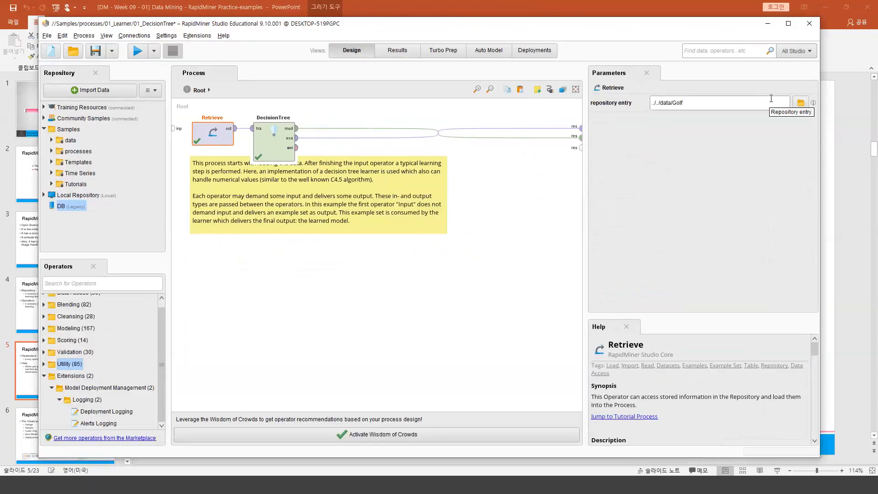
pyautogui.click(127, 281)
pyautogui.write('read')
pyautogui.moveTo(94, 331); pyautogui.dragTo(262, 315)
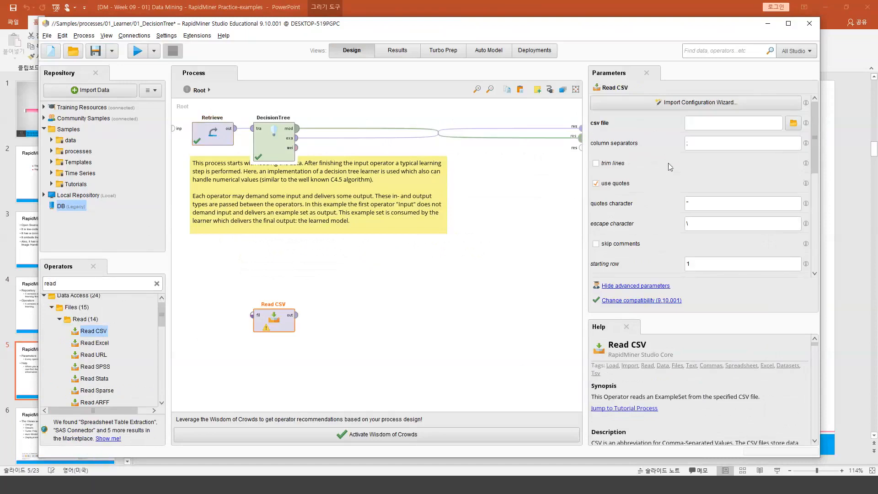
# Step: Go through Read CSV's file, separator, quotes and escape character parameters, trying a comma as column separator and removing it again
pyautogui.click(769, 124)
pyautogui.click(717, 139)
pyautogui.write(',')
pyautogui.press('BackSpace')
pyautogui.click(705, 202)
pyautogui.click(702, 224)
# Step: Try 2 as the starting row of Read CSV and set it back to 1
pyautogui.moveTo(715, 263); pyautogui.dragTo(641, 256)
pyautogui.click(699, 261)
pyautogui.moveTo(651, 264); pyautogui.dragTo(638, 267)
pyautogui.write('2')
pyautogui.press('BackSpace')
pyautogui.write('1')
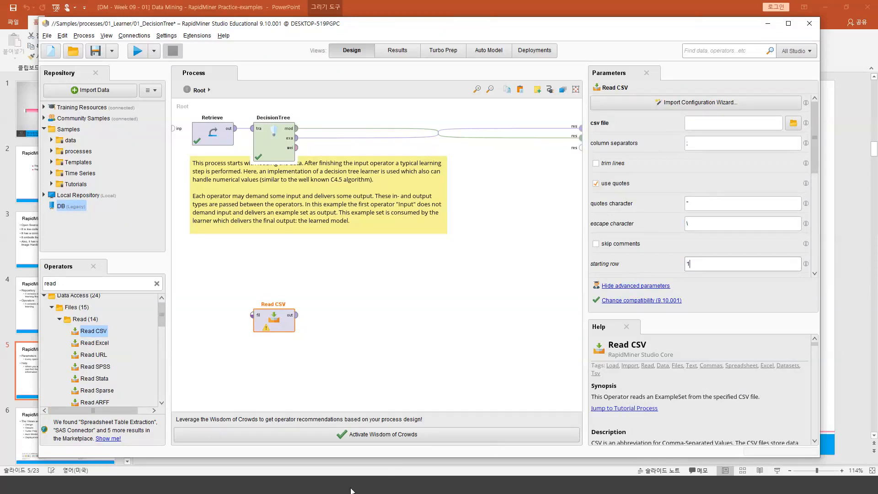
# Step: Switch to the PowerPoint presentation and show slide 6 about the views
pyautogui.click(324, 488)
pyautogui.scroll(-1, 73, 370)
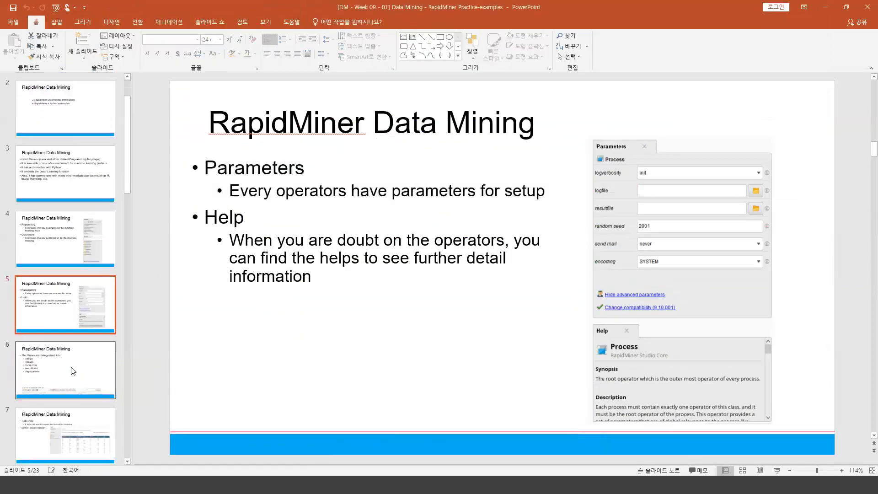
pyautogui.click(73, 369)
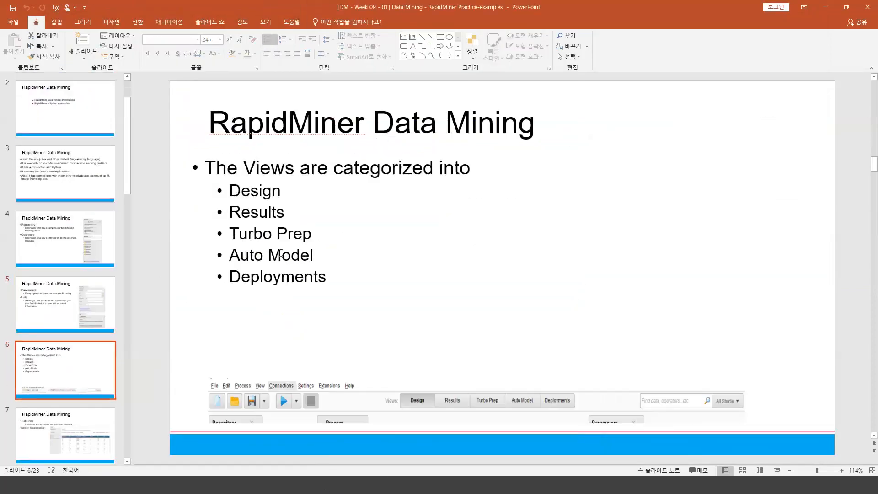
# Step: Switch to RapidMiner Studio, circle Design with Results and Turbo Prep with Auto Model in freehand ink, and clear the marks
pyautogui.click(356, 488)
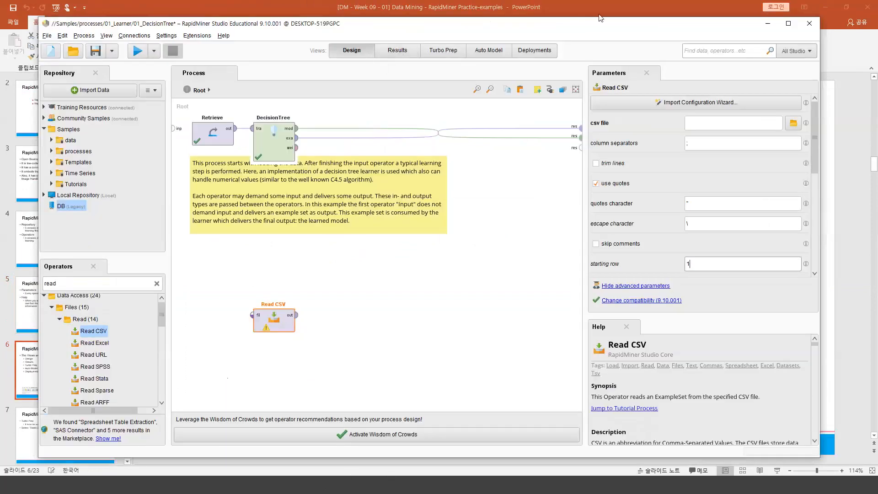
pyautogui.moveTo(359, 65); pyautogui.dragTo(350, 134)
pyautogui.moveTo(410, 61); pyautogui.dragTo(403, 122)
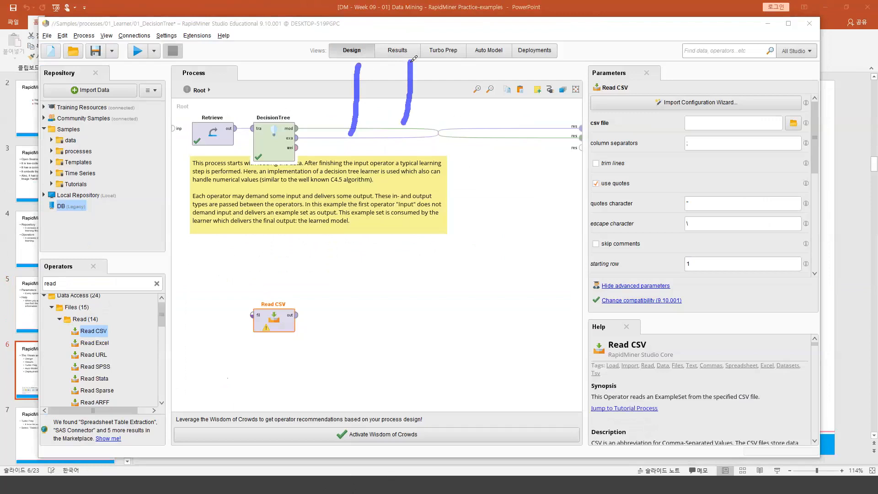
pyautogui.moveTo(310, 31)
pyautogui.mouseDown()
pyautogui.moveTo(396, 34)
pyautogui.moveTo(426, 59)
pyautogui.moveTo(349, 69)
pyautogui.moveTo(324, 30)
pyautogui.mouseUp()
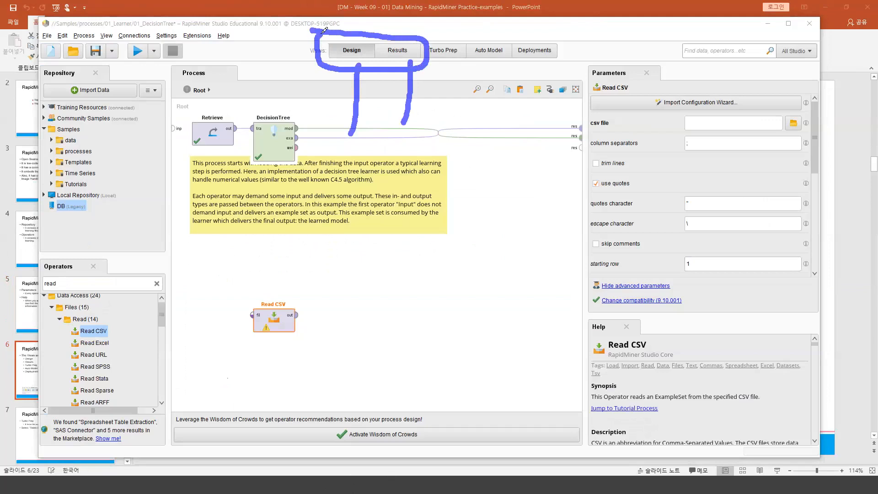
pyautogui.moveTo(518, 38)
pyautogui.mouseDown()
pyautogui.moveTo(448, 32)
pyautogui.moveTo(433, 65)
pyautogui.moveTo(486, 65)
pyautogui.moveTo(517, 39)
pyautogui.mouseUp()
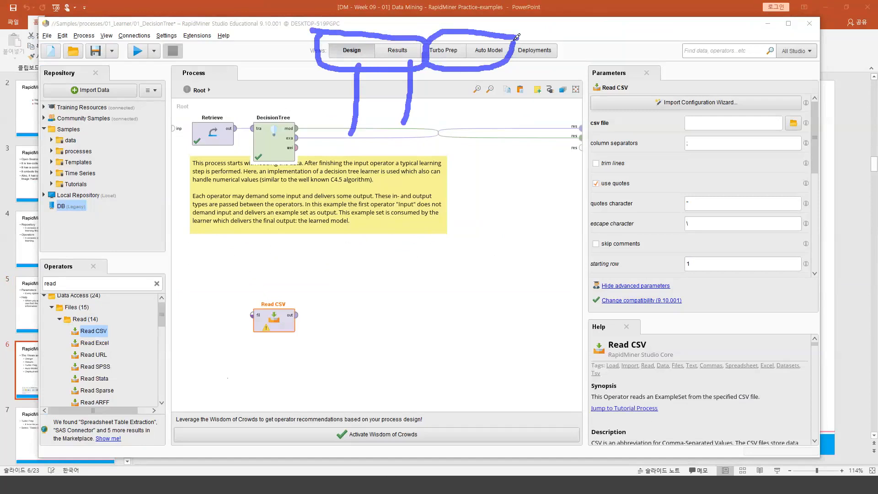
pyautogui.press('Escape')
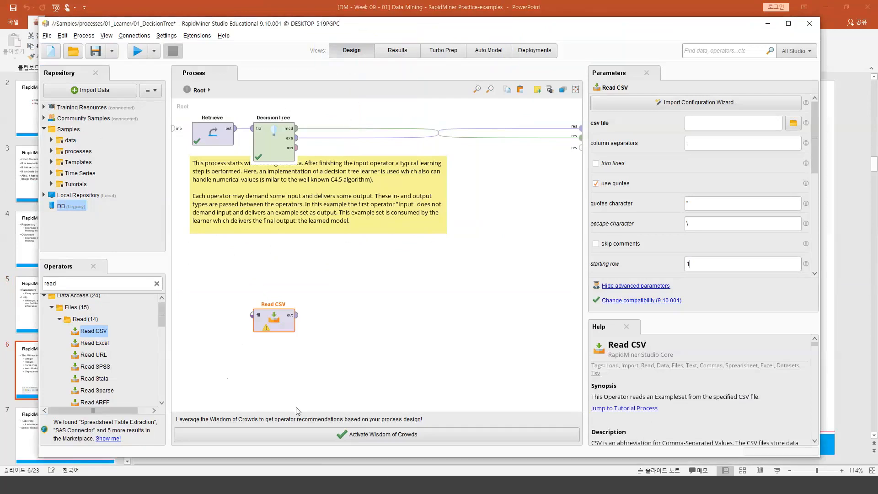
# Step: Switch to the PowerPoint presentation, show slide 7 and highlight the Turbo Prep bullet and its sub-point
pyautogui.click(324, 483)
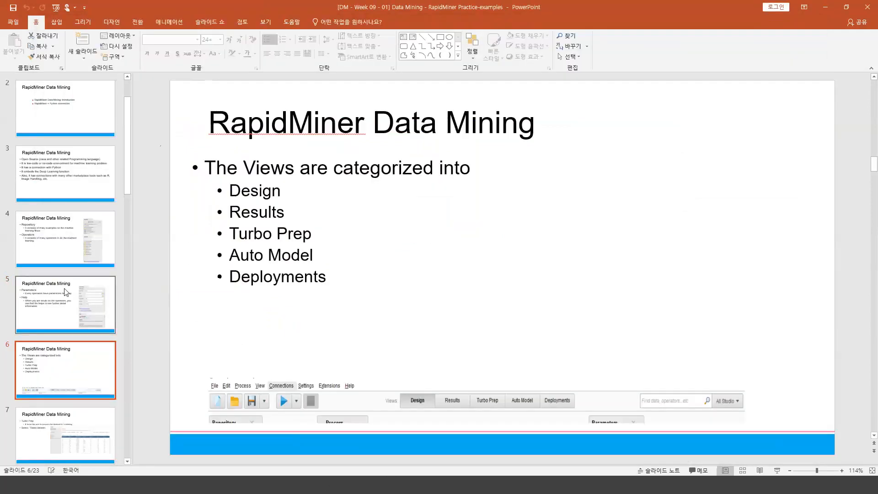
pyautogui.scroll(-3, 66, 363)
pyautogui.click(81, 340)
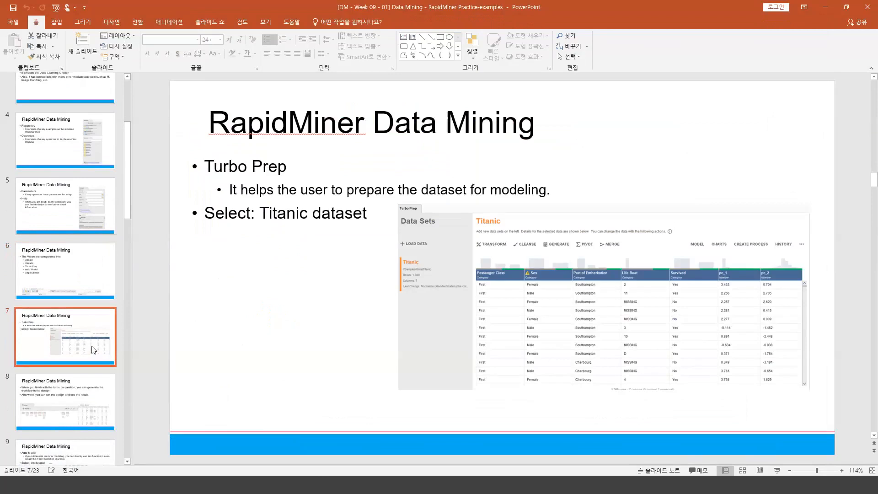
pyautogui.moveTo(207, 168); pyautogui.dragTo(287, 166)
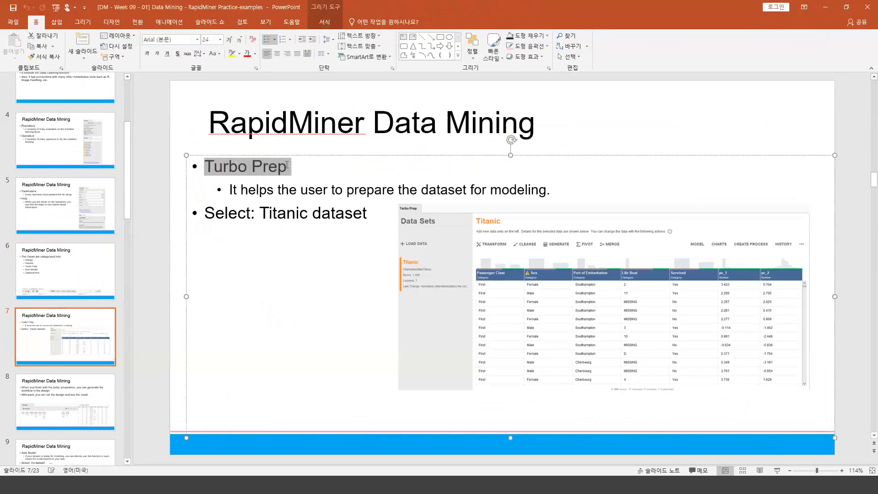
pyautogui.moveTo(232, 190); pyautogui.dragTo(544, 192)
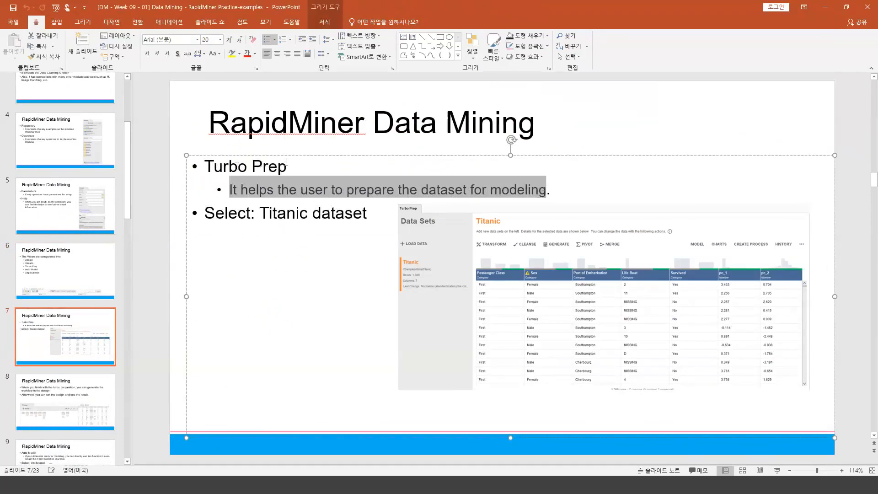
pyautogui.moveTo(286, 167); pyautogui.dragTo(212, 167)
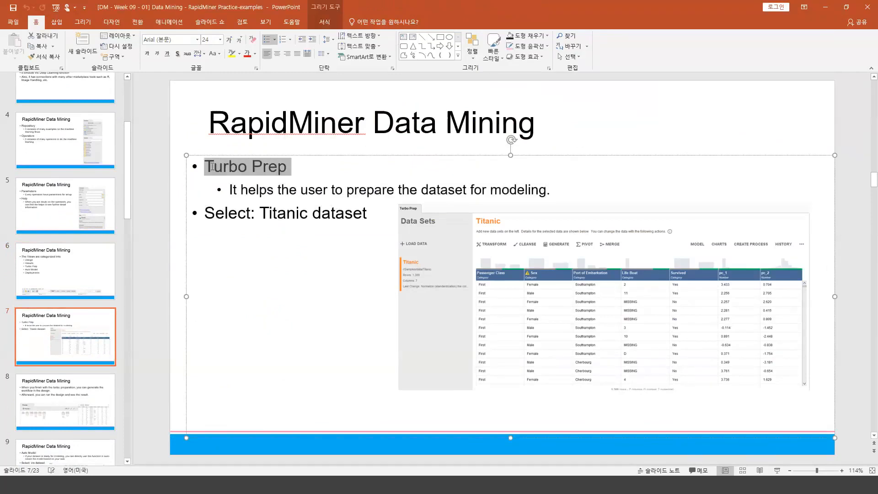
# Step: Switch to RapidMiner Studio, write the on-screen notes "Turbo: speed, quick" and "prep : preparation", and clear them
pyautogui.click(345, 485)
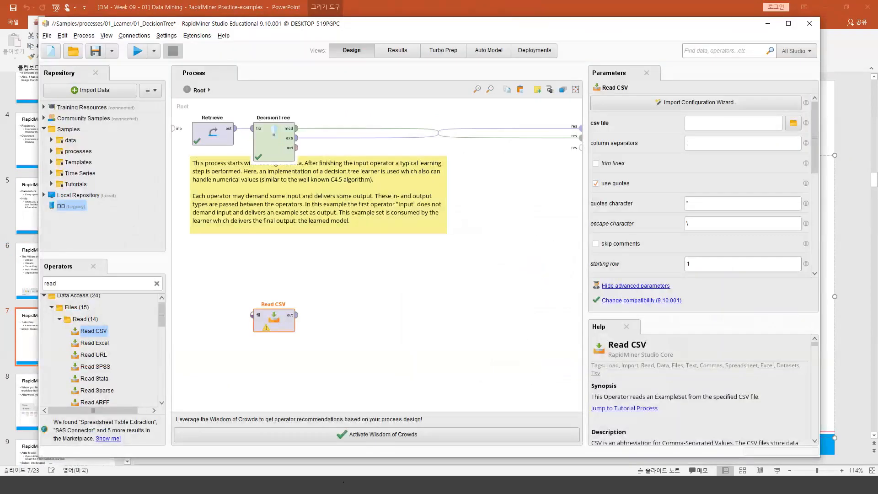
pyautogui.click(604, 16)
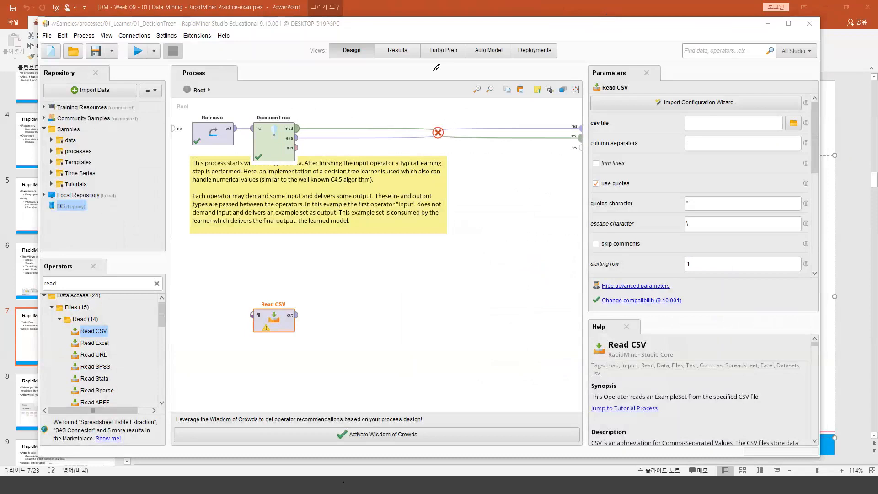
pyautogui.write('Turbo: speed')
pyautogui.press('BackSpace')
pyautogui.write(', quick')
pyautogui.press('Return')
pyautogui.write('prep :')
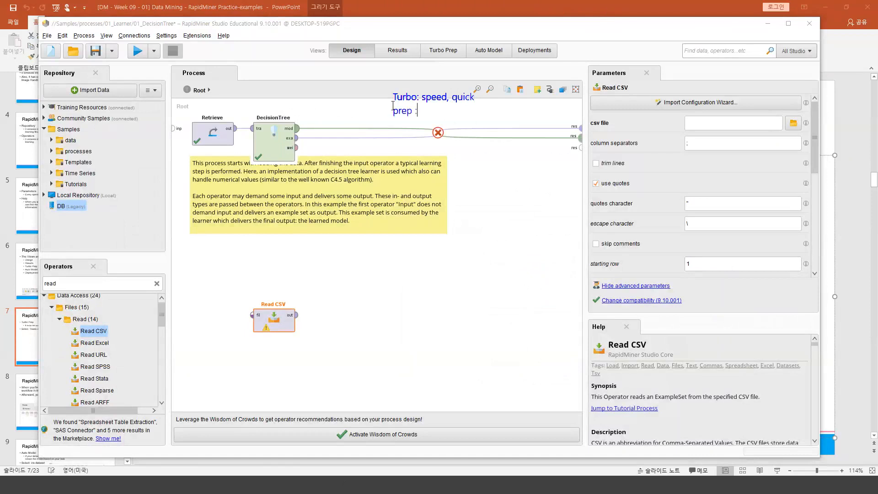
pyautogui.write(' preparation')
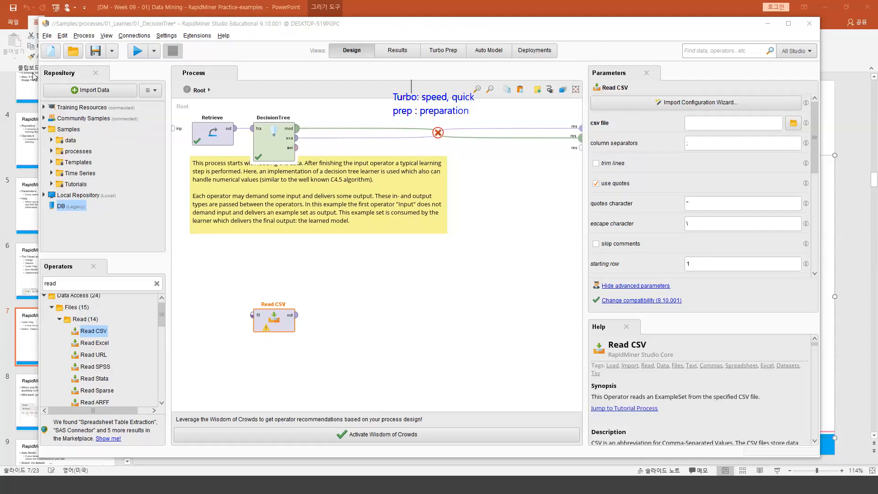
pyautogui.click(412, 78)
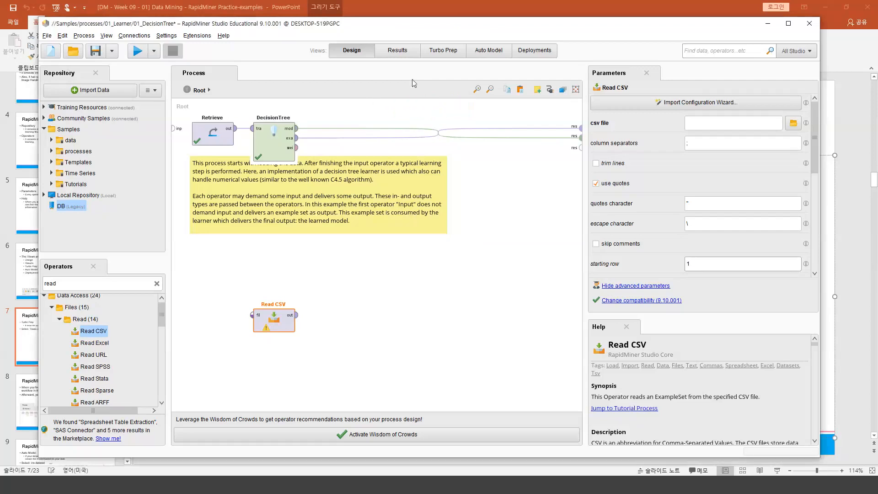
# Step: Open the Turbo Prep view, check the dataset named on the PowerPoint slide and return to RapidMiner Studio
pyautogui.click(443, 50)
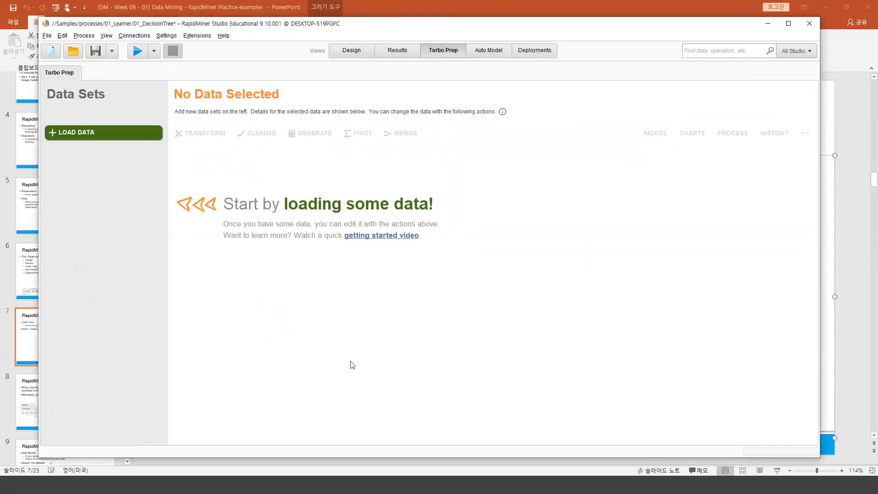
pyautogui.click(330, 485)
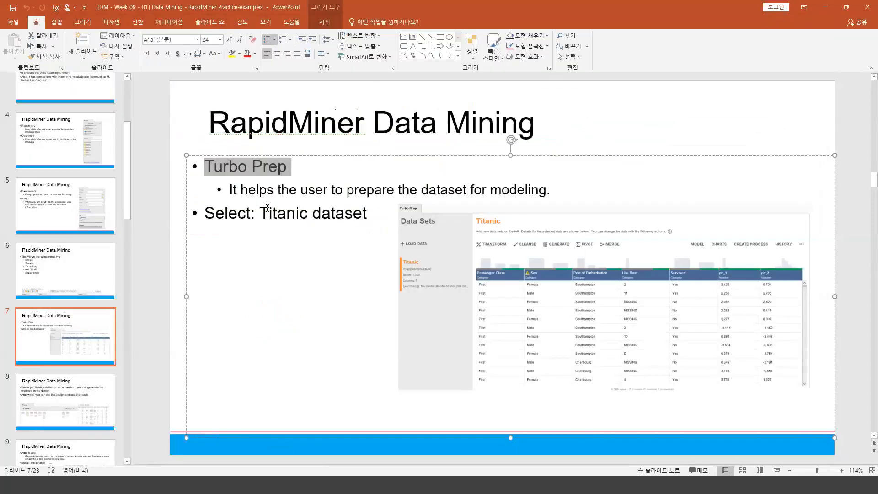
pyautogui.click(352, 484)
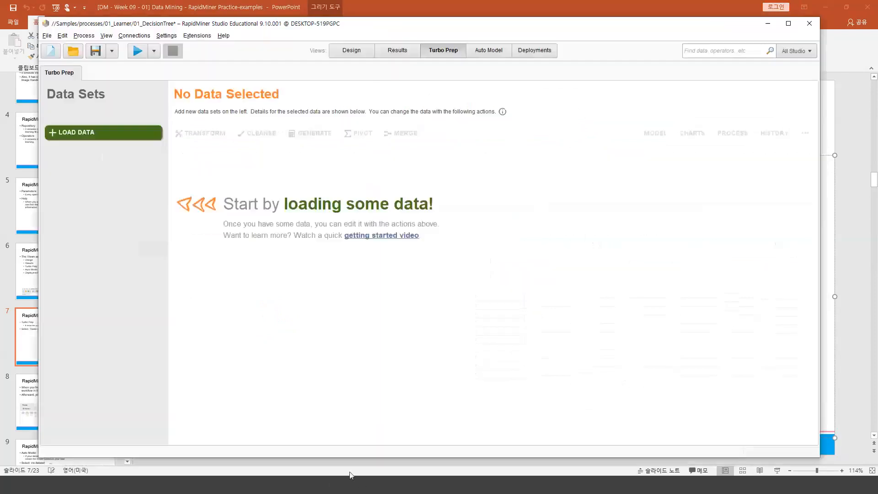
# Step: Start loading data in Turbo Prep and select the Titanic dataset in the Samples data folder to view its details
pyautogui.click(84, 135)
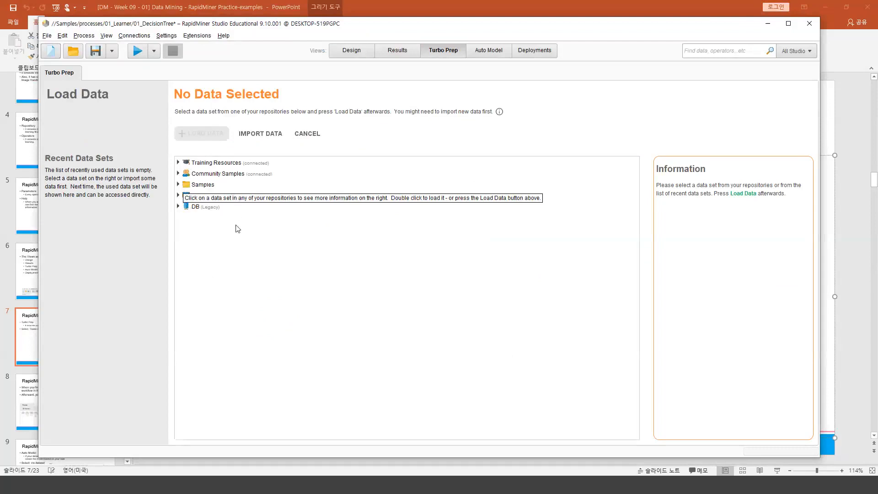
pyautogui.doubleClick(184, 197)
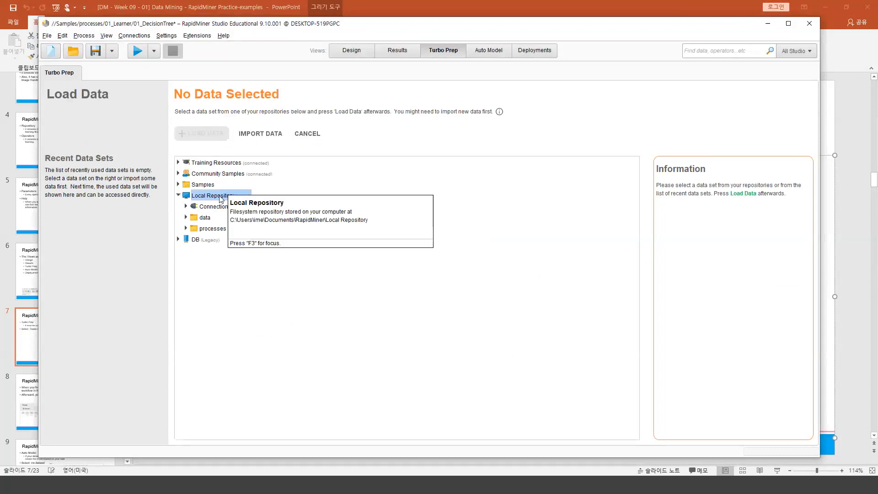
pyautogui.click(188, 219)
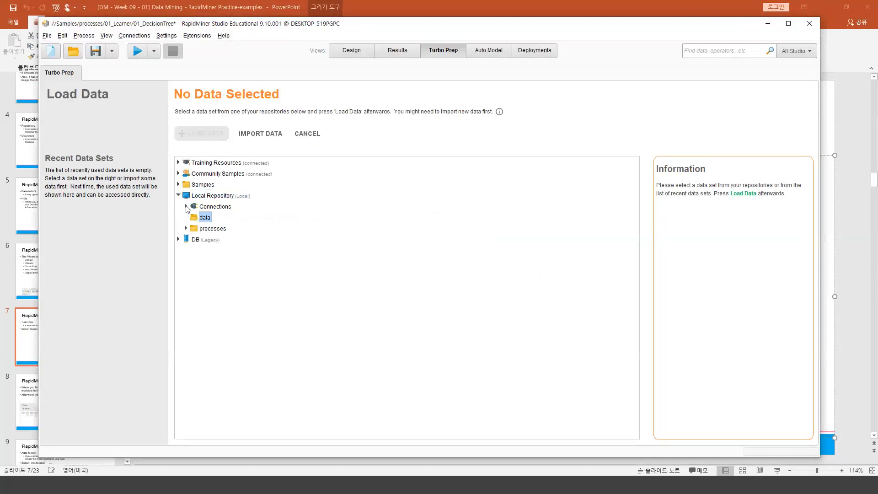
pyautogui.click(179, 185)
pyautogui.click(185, 196)
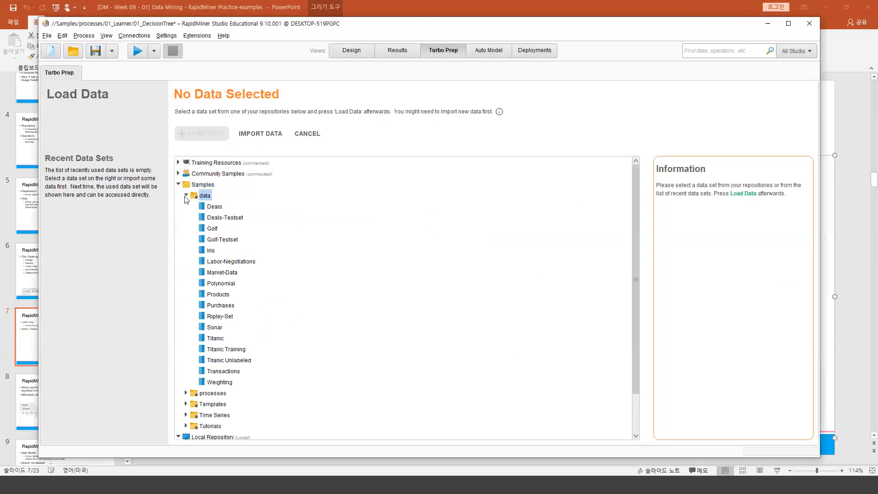
pyautogui.scroll(-1, 208, 215)
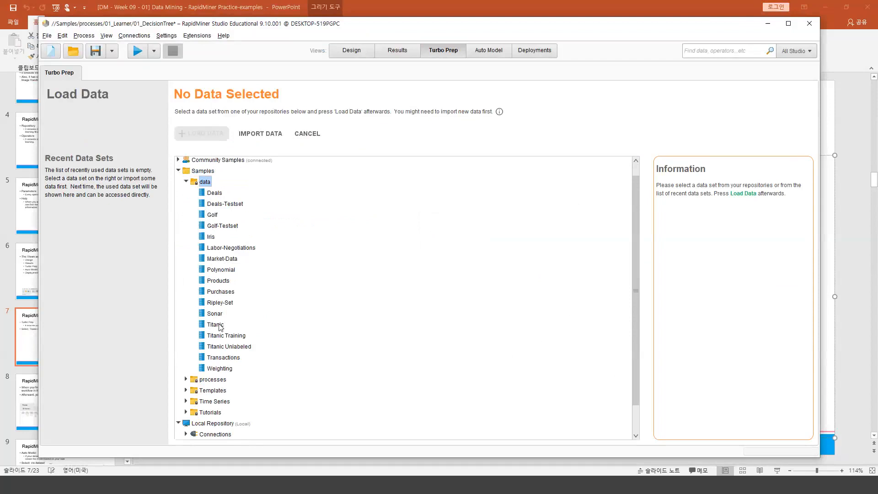
pyautogui.click(220, 325)
pyautogui.scroll(-1, 220, 326)
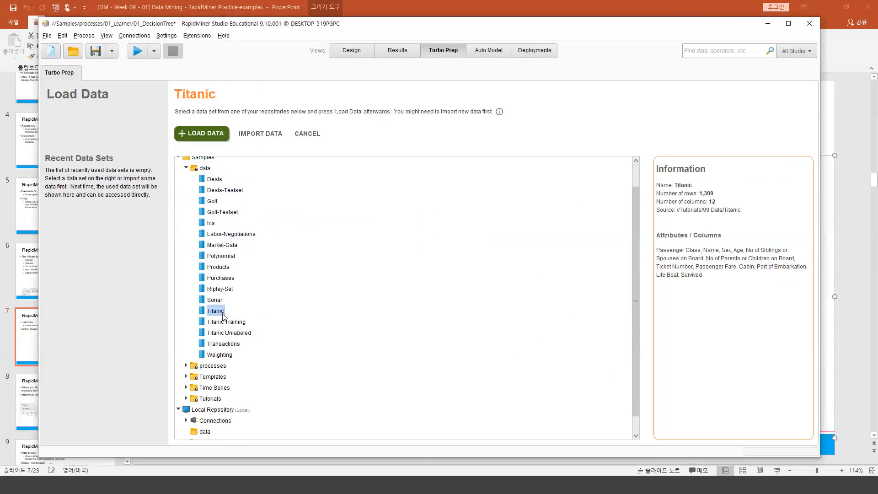
pyautogui.moveTo(222, 315)
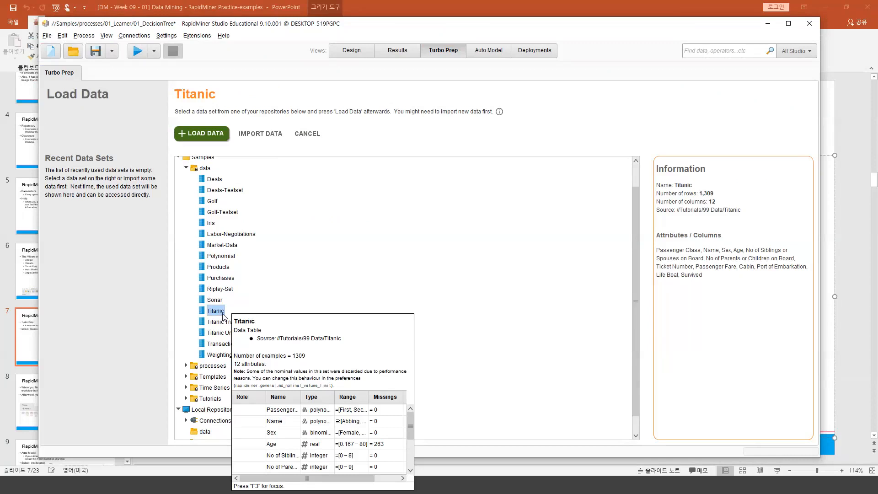
# Step: Look at the My Computer source in the data import wizard and cancel the import
pyautogui.click(262, 134)
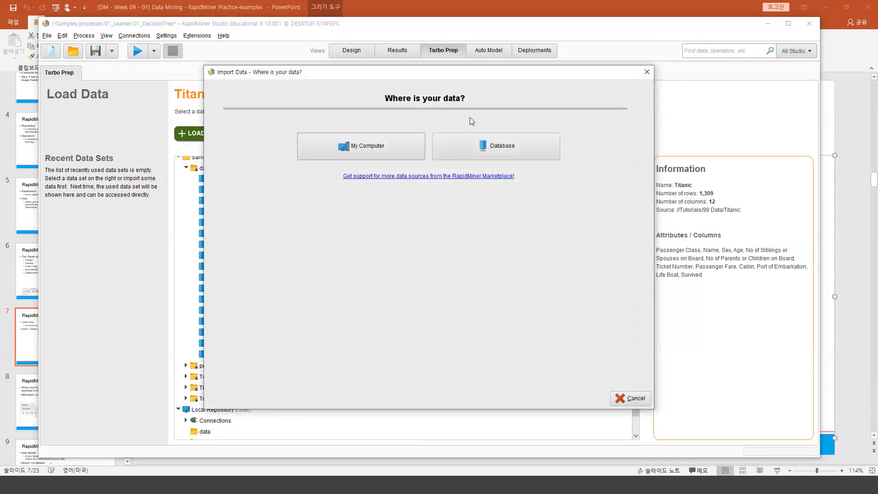
pyautogui.click(393, 145)
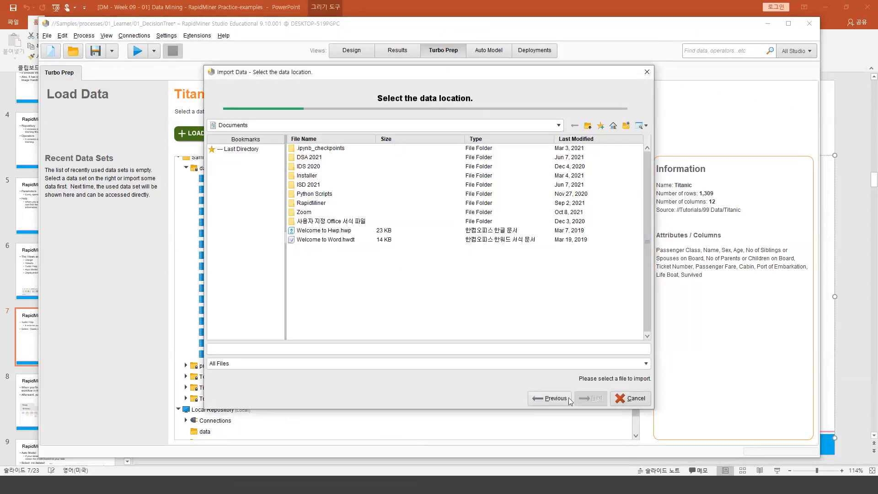
pyautogui.click(631, 398)
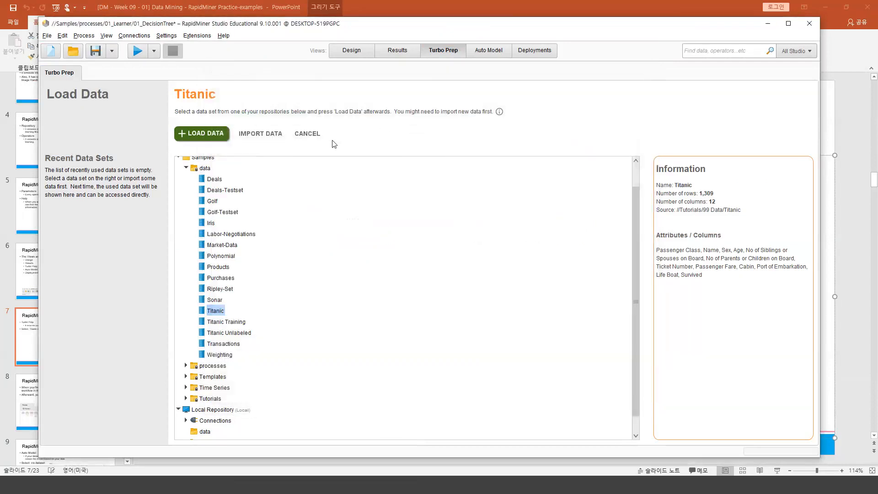
# Step: Look at the Database source's Local Repository connections and new-connection form in the data import wizard and cancel the import
pyautogui.click(259, 135)
pyautogui.click(484, 148)
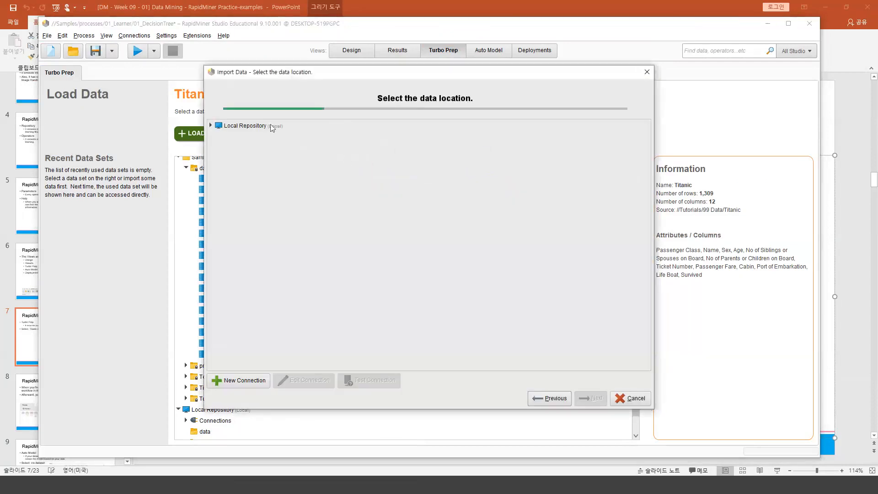
pyautogui.click(213, 127)
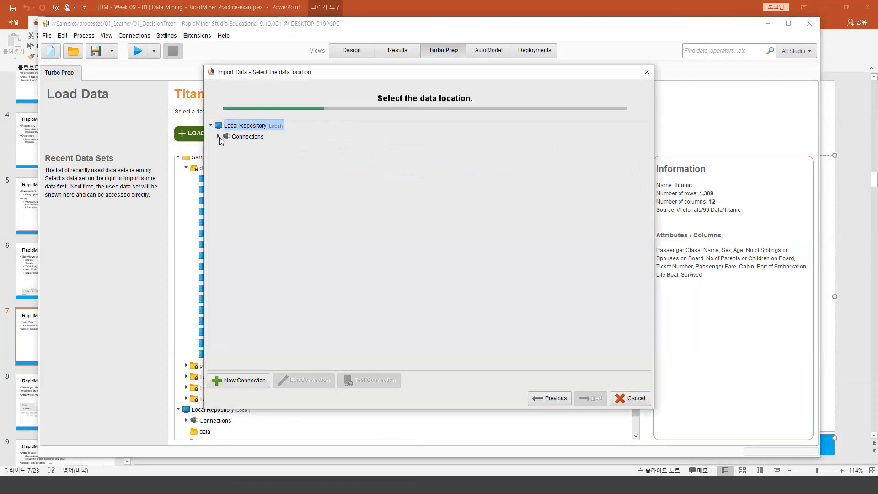
pyautogui.click(253, 137)
pyautogui.click(239, 380)
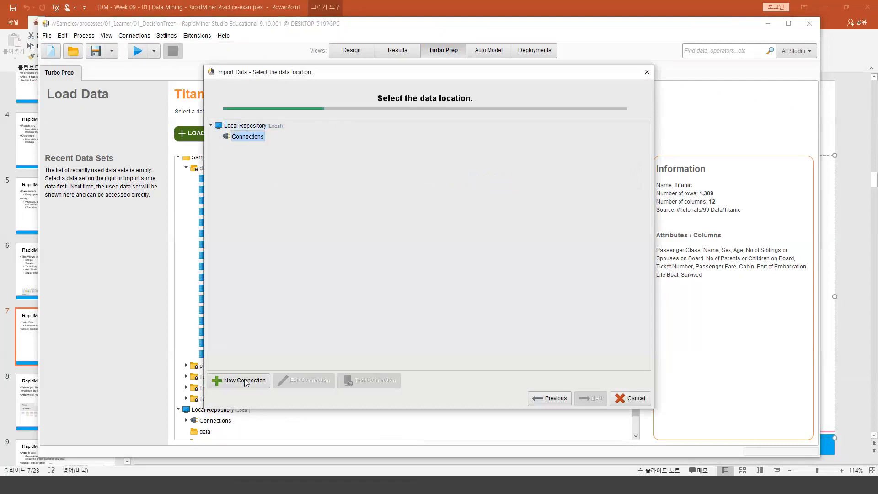
pyautogui.click(507, 233)
pyautogui.click(507, 239)
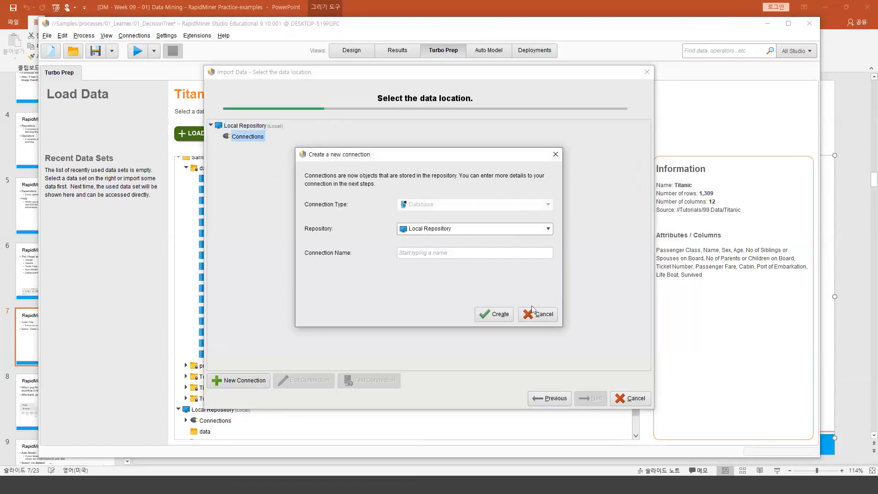
pyautogui.click(505, 315)
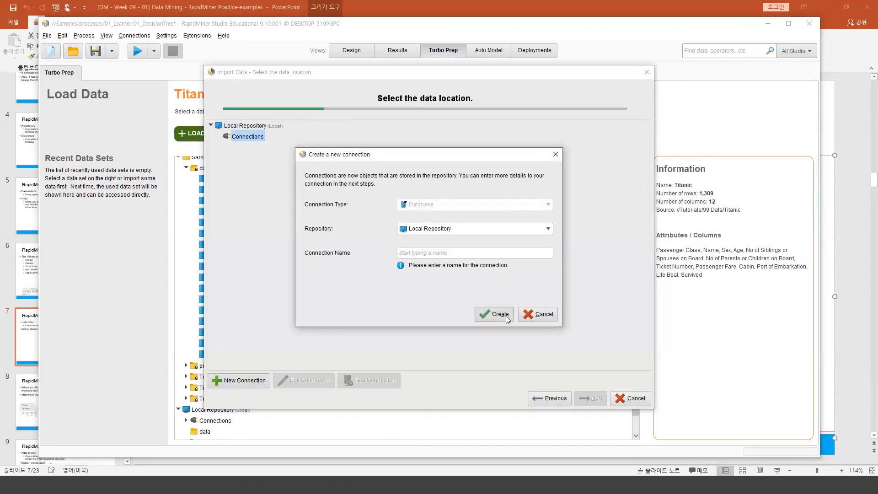
pyautogui.click(526, 314)
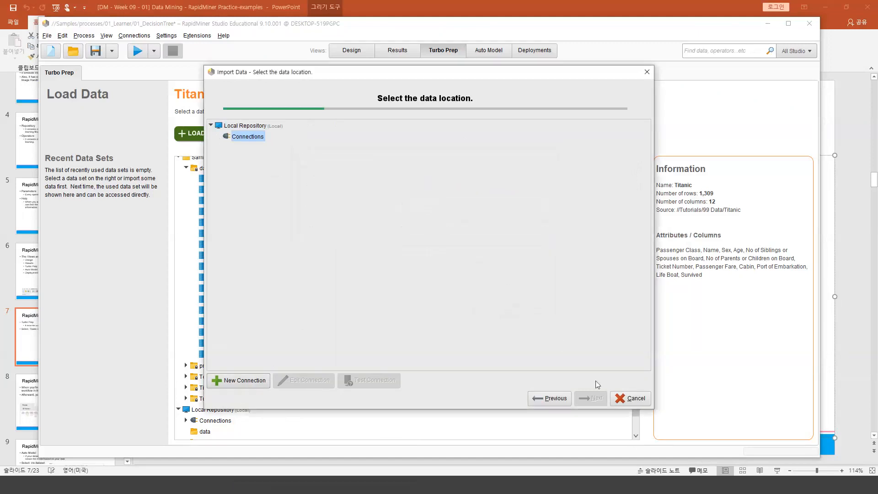
pyautogui.click(632, 398)
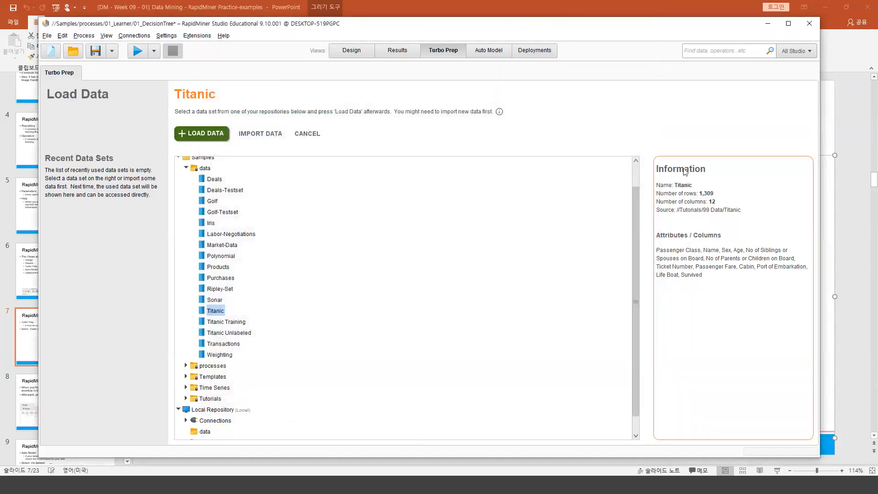
# Step: Review the Titanic dataset's row count, column count and attribute list, and load the dataset into Turbo Prep
pyautogui.moveTo(676, 187); pyautogui.dragTo(716, 198)
pyautogui.moveTo(708, 201); pyautogui.dragTo(717, 203)
pyautogui.moveTo(656, 251); pyautogui.dragTo(721, 285)
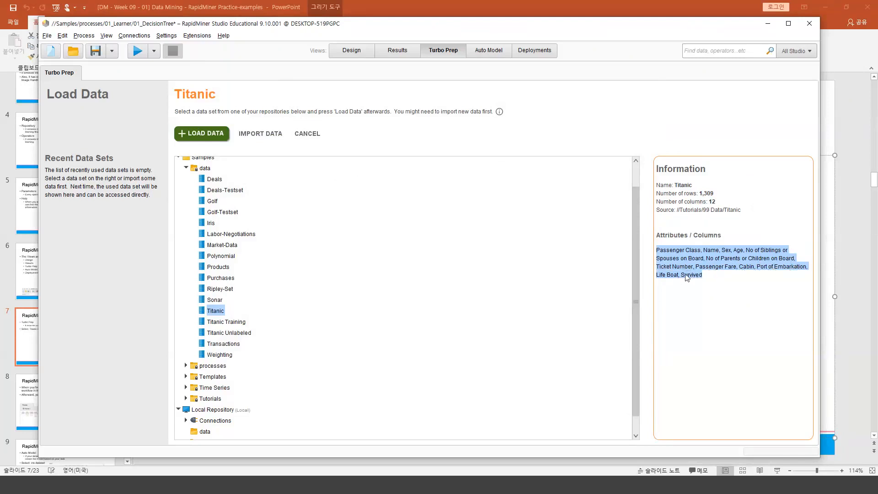
pyautogui.click(222, 314)
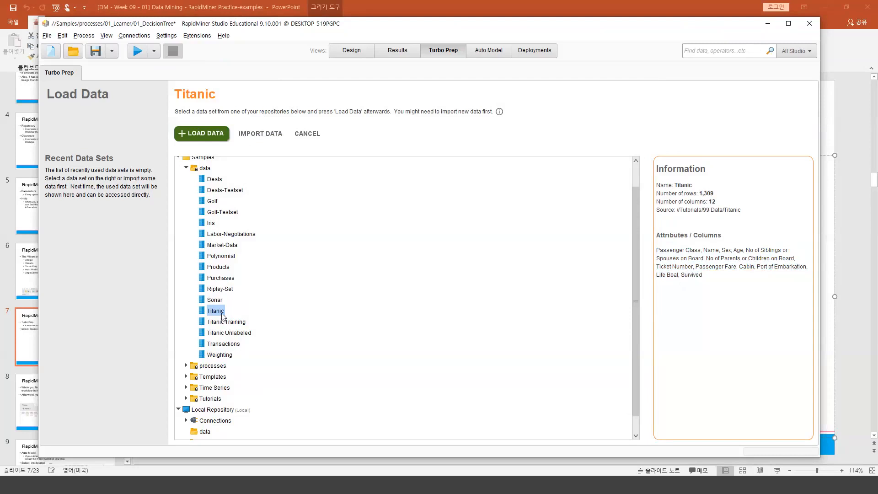
pyautogui.doubleClick(222, 313)
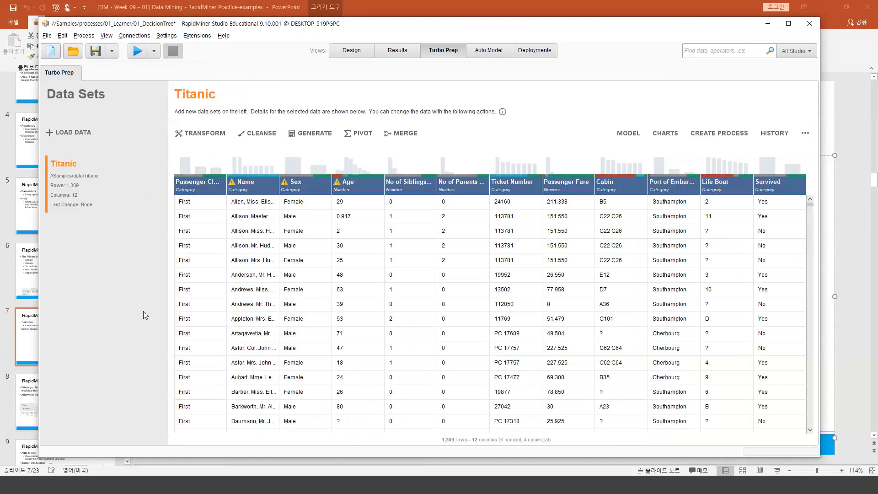
# Step: Examine the Titanic table's rows and the quality measures of its columns, including Cabin, Age and Life Boat
pyautogui.scroll(-3, 350, 272)
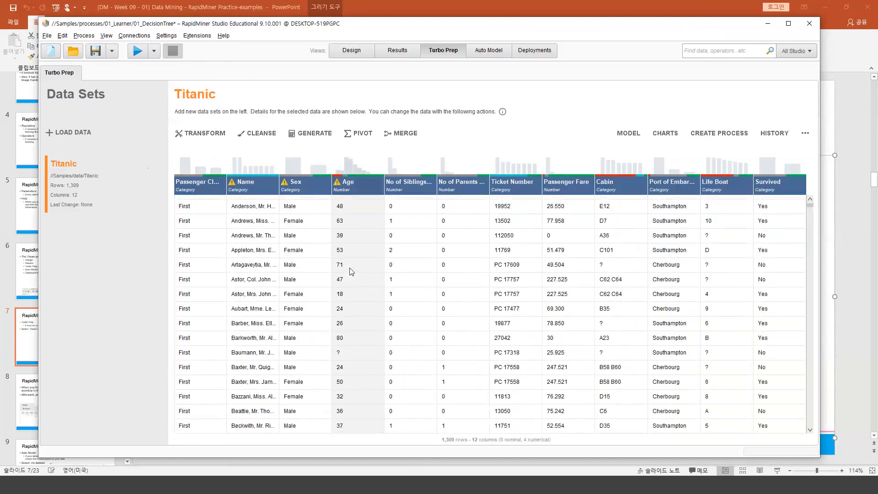
pyautogui.scroll(3, 350, 268)
pyautogui.scroll(-6, 350, 268)
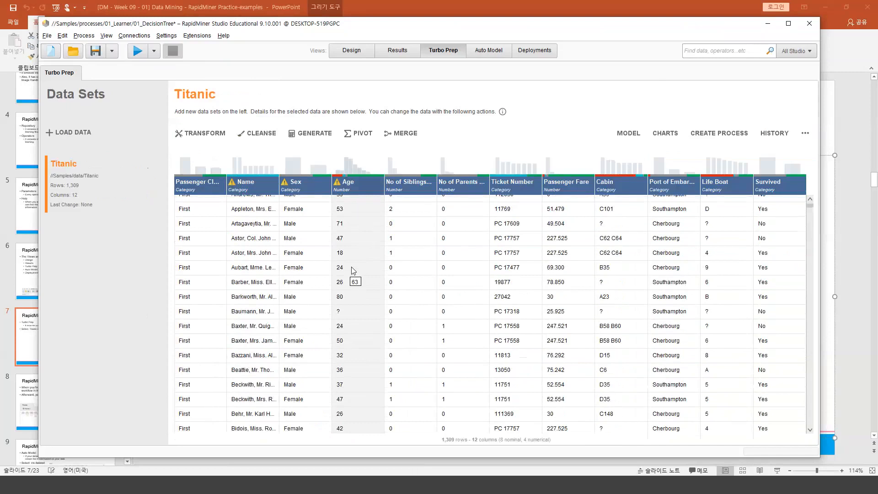
pyautogui.scroll(8, 352, 266)
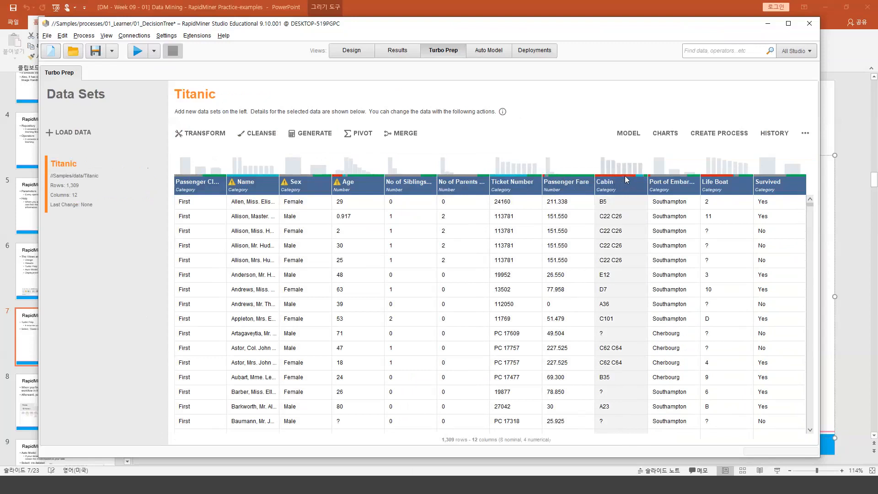
pyautogui.moveTo(625, 176)
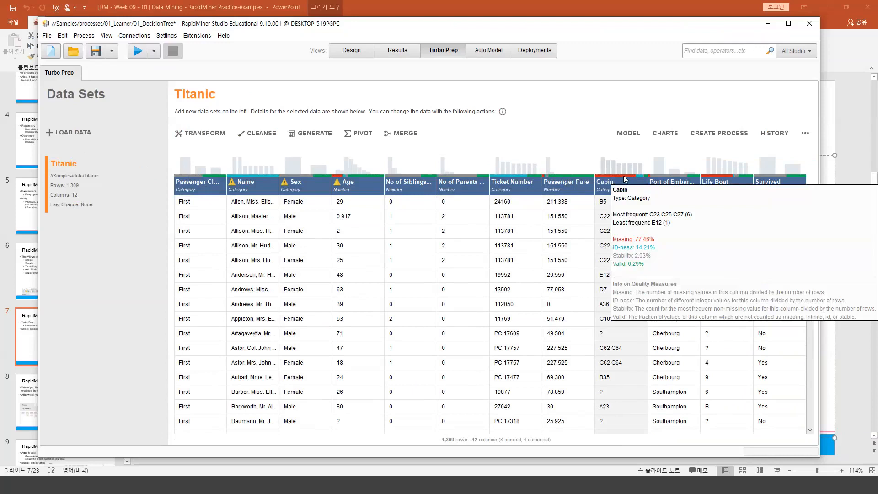
pyautogui.moveTo(337, 177)
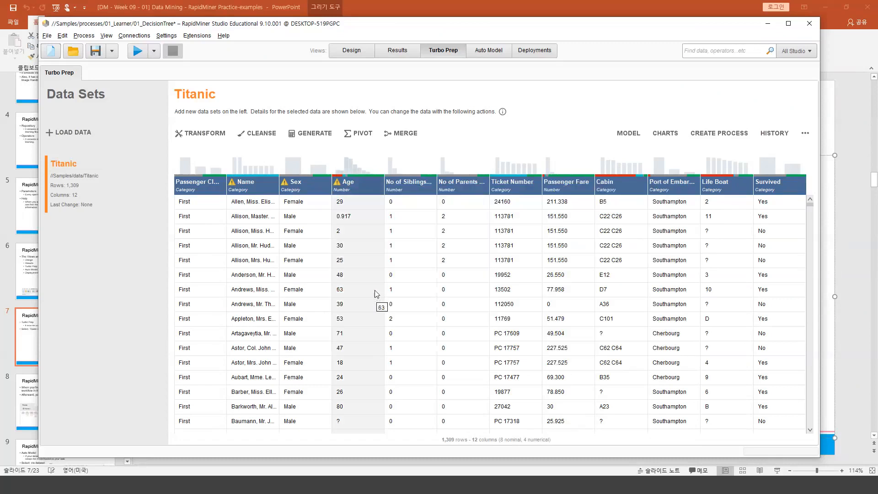
pyautogui.moveTo(380, 248)
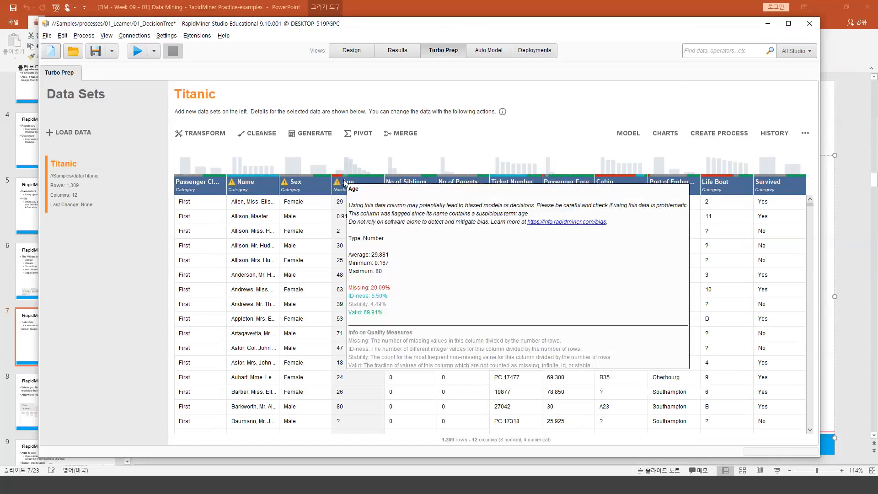
pyautogui.moveTo(223, 184)
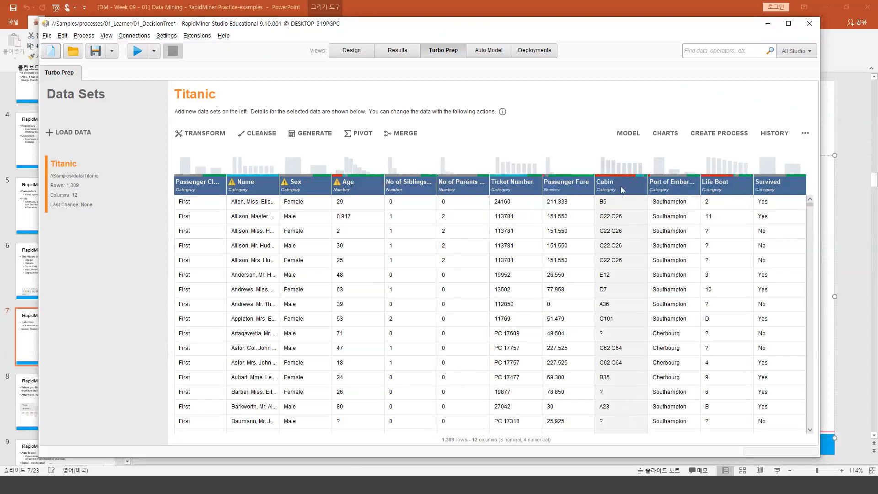
pyautogui.moveTo(620, 186)
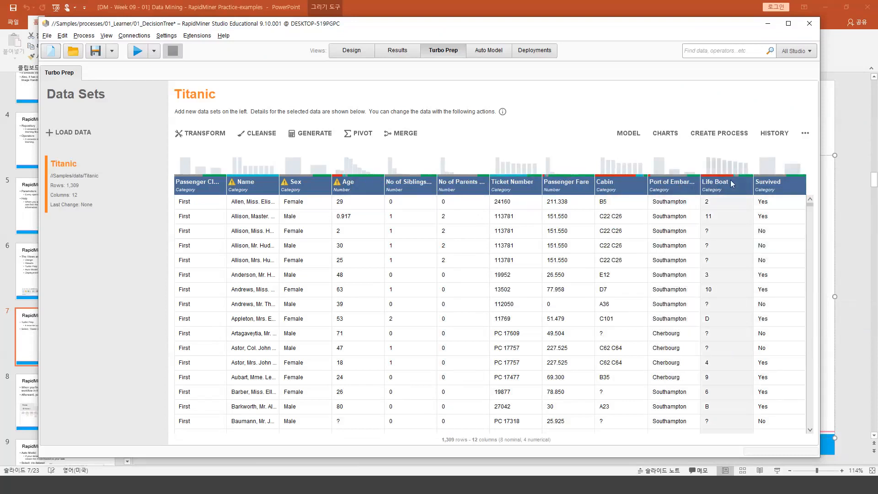
pyautogui.moveTo(732, 183)
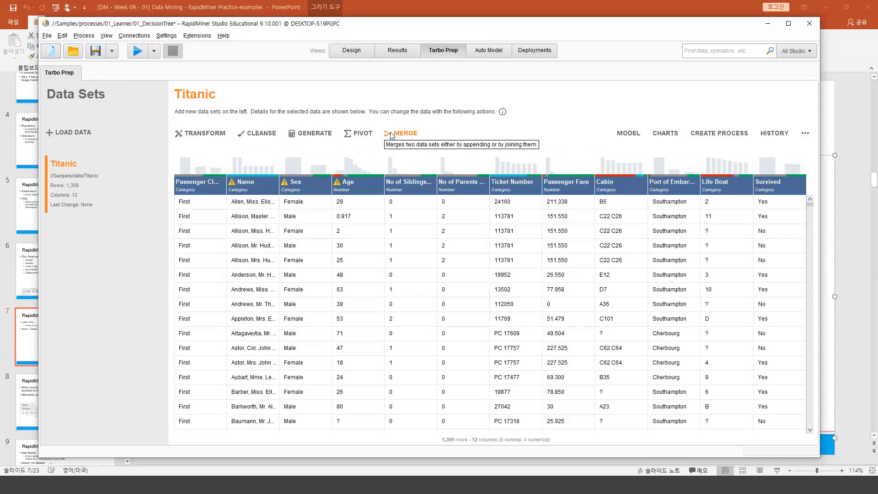
# Step: Start Auto Cleansing on the Titanic data and define the Survived column as the prediction target
pyautogui.click(259, 135)
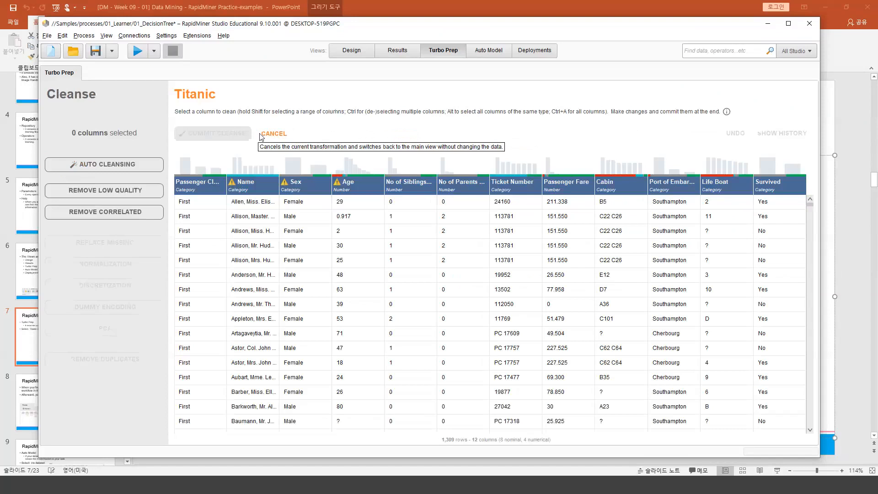
pyautogui.click(101, 165)
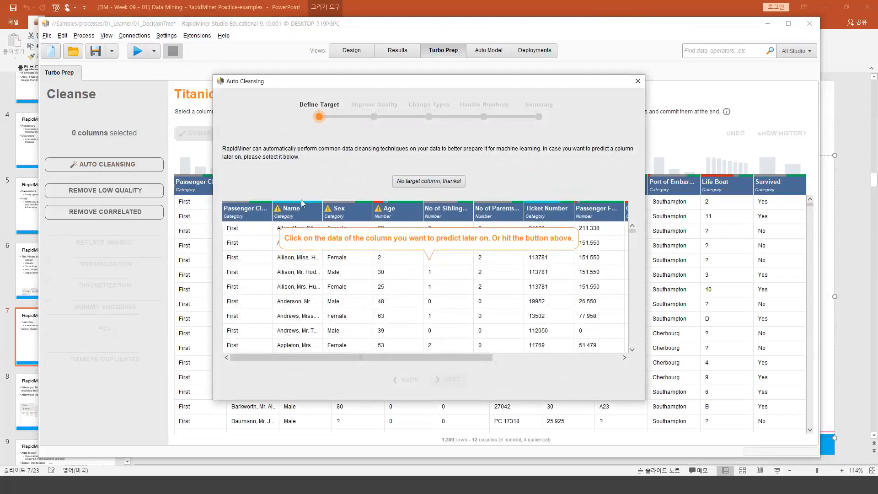
pyautogui.moveTo(323, 85); pyautogui.dragTo(306, 71)
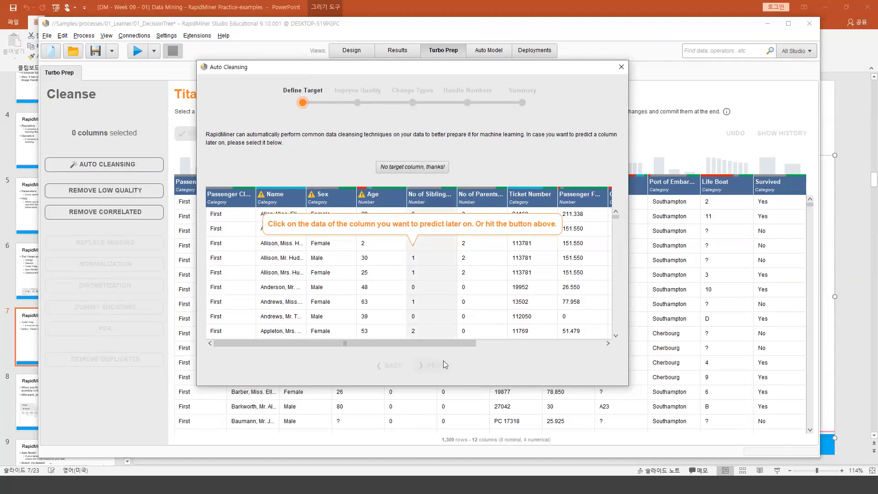
pyautogui.moveTo(435, 344); pyautogui.dragTo(577, 336)
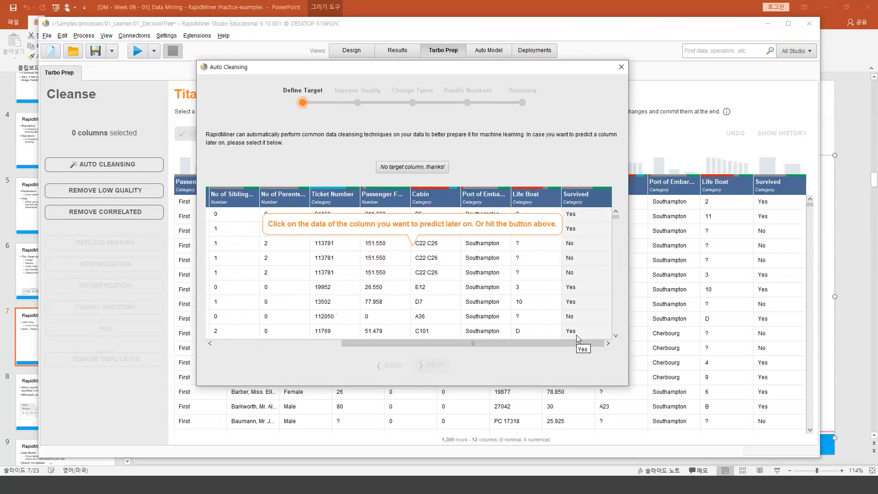
pyautogui.click(594, 194)
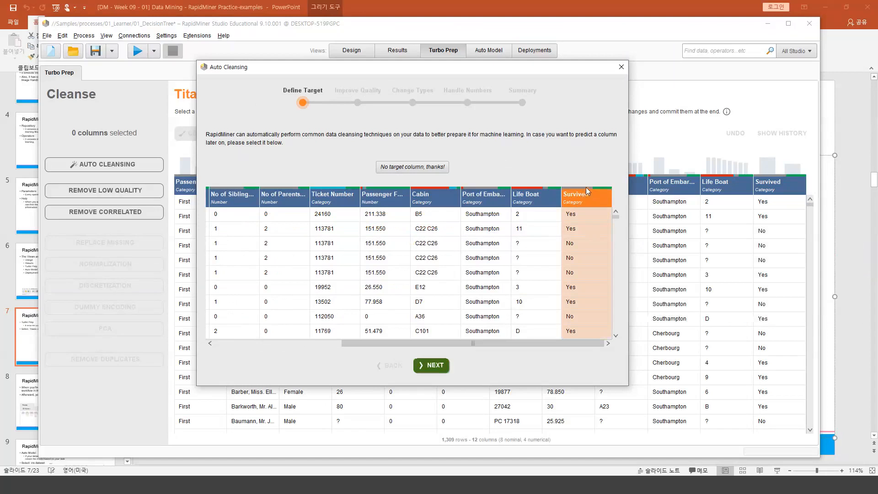
pyautogui.click(441, 367)
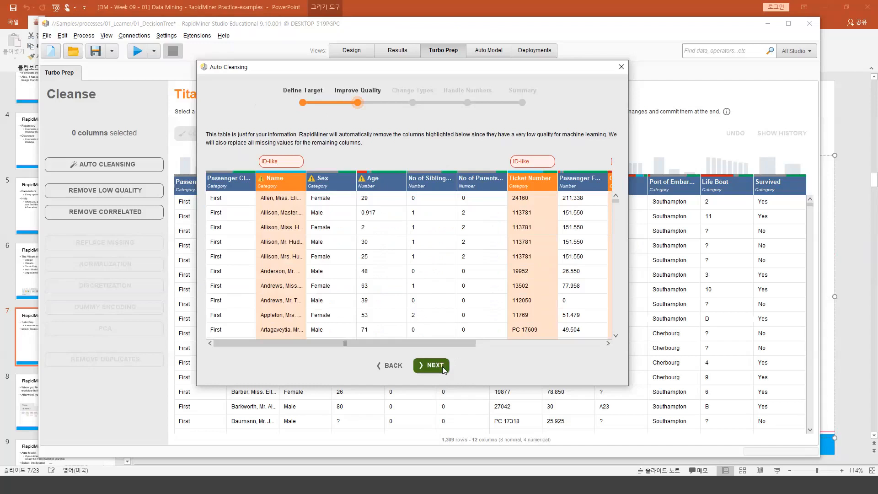
# Step: Review the Name, Ticket Number and Cabin columns highlighted for removal and accept the Improve Quality stage
pyautogui.moveTo(442, 345); pyautogui.dragTo(375, 348)
pyautogui.moveTo(433, 344); pyautogui.dragTo(507, 350)
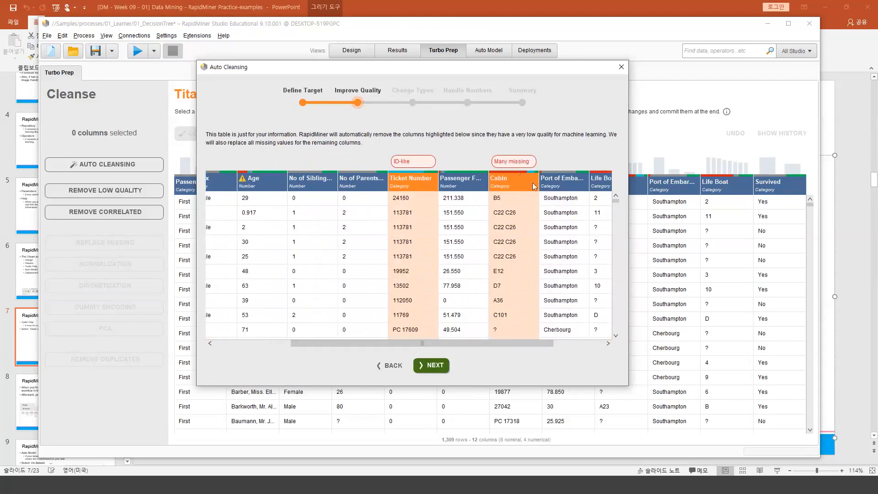
pyautogui.moveTo(526, 190)
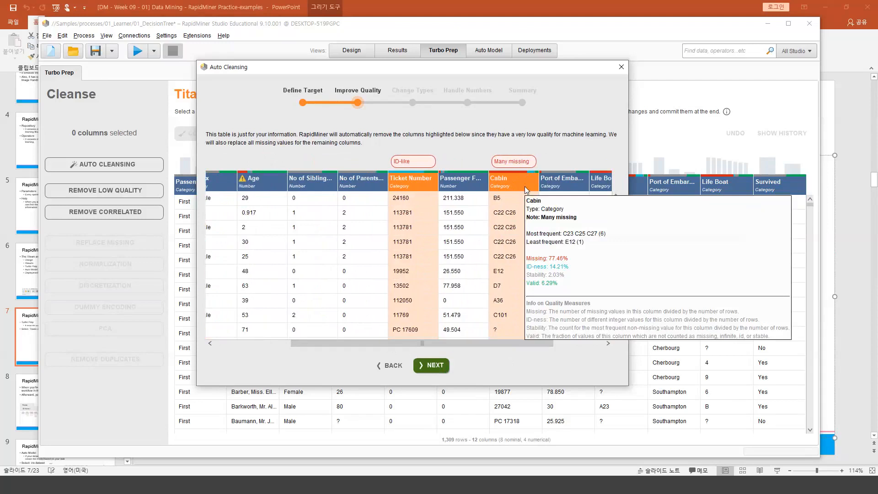
pyautogui.moveTo(430, 341); pyautogui.dragTo(311, 339)
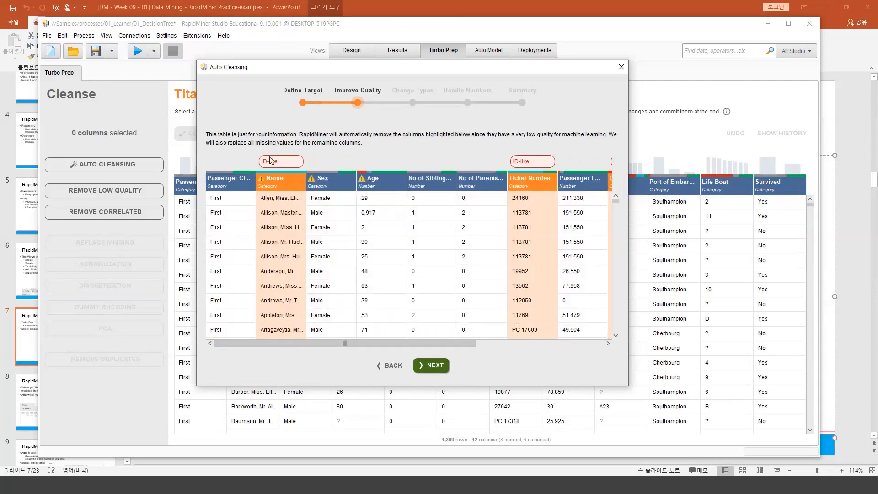
pyautogui.moveTo(270, 160)
pyautogui.click(432, 365)
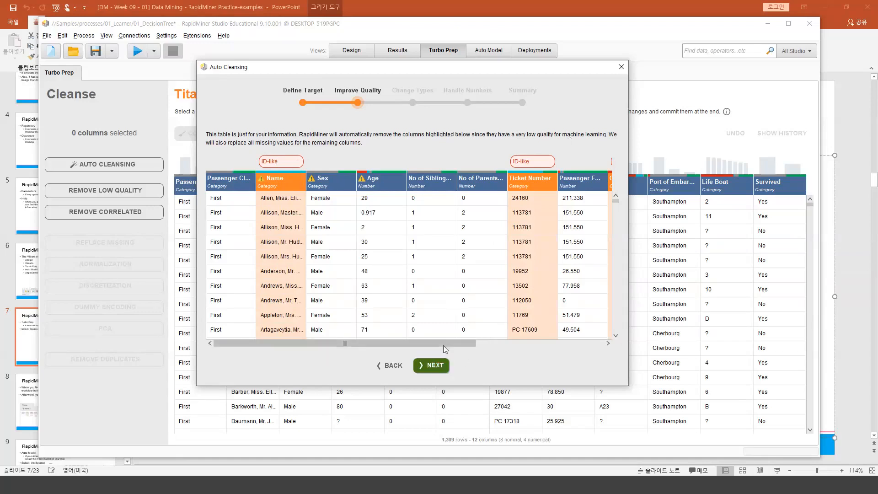
pyautogui.moveTo(443, 343); pyautogui.dragTo(503, 341)
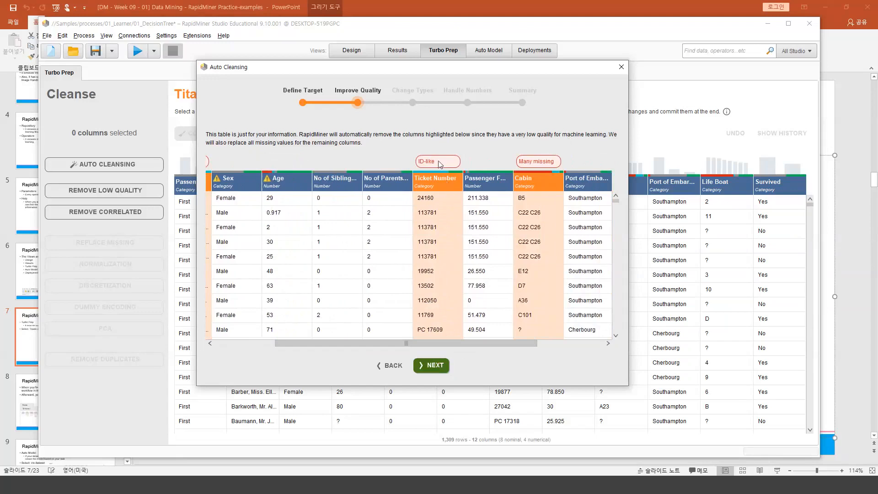
pyautogui.moveTo(440, 164)
pyautogui.moveTo(558, 162)
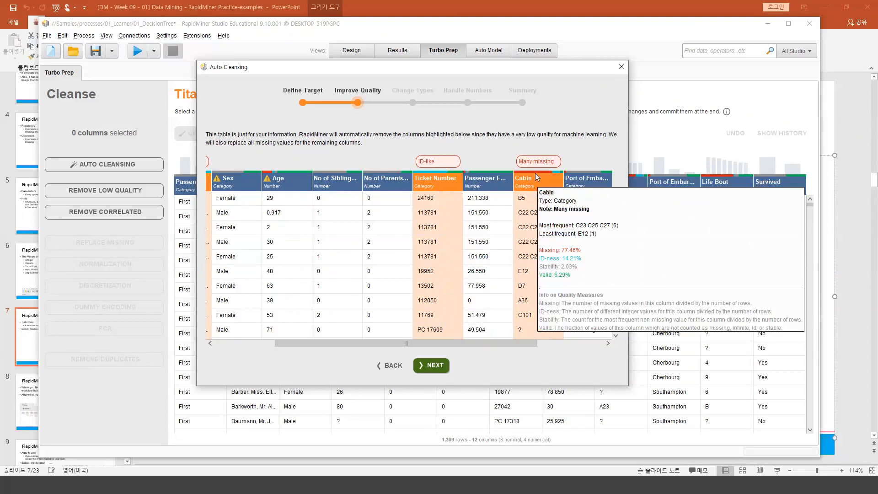
pyautogui.click(433, 366)
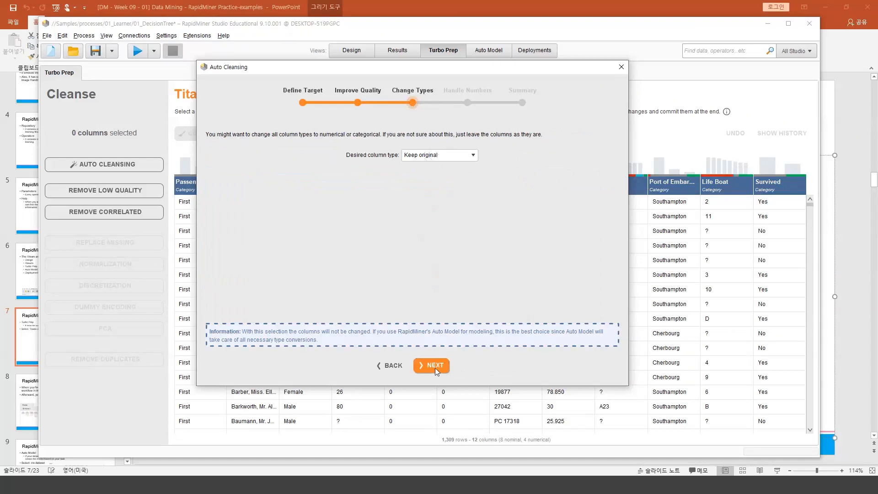
# Step: Check the available column type conversions, choose Keep original and continue to number handling
pyautogui.click(456, 156)
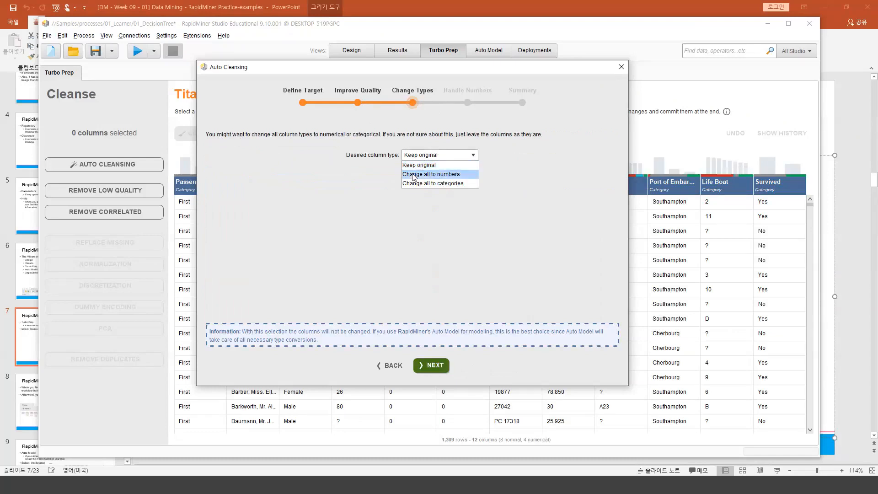
pyautogui.click(438, 166)
pyautogui.click(431, 366)
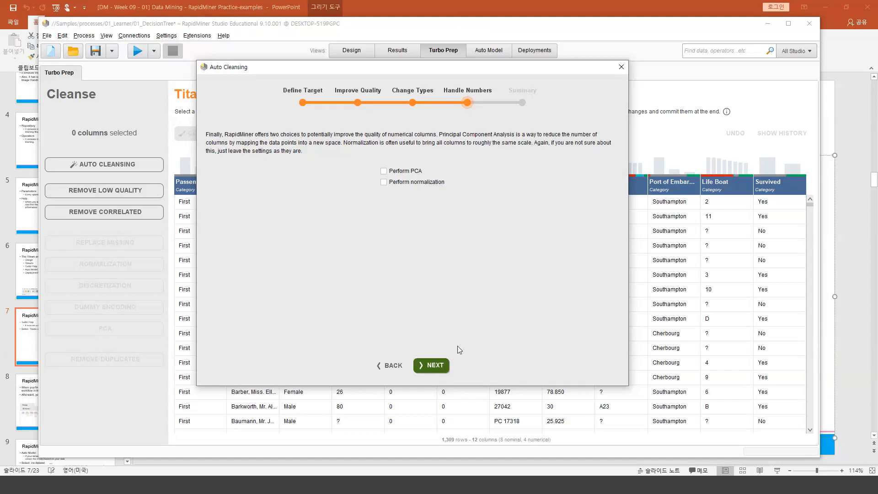
# Step: Enable PCA for the numerical columns, leave normalization off, and apply Auto Cleansing to the Titanic data
pyautogui.click(384, 172)
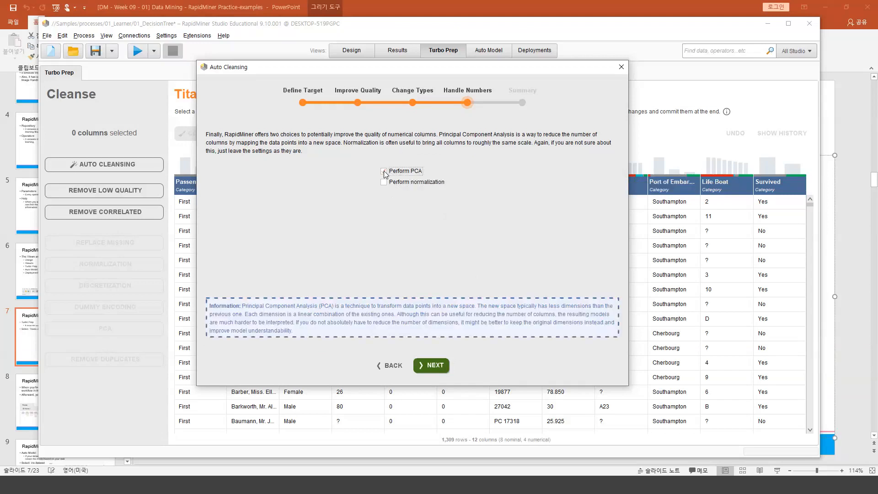
pyautogui.click(384, 173)
pyautogui.click(441, 366)
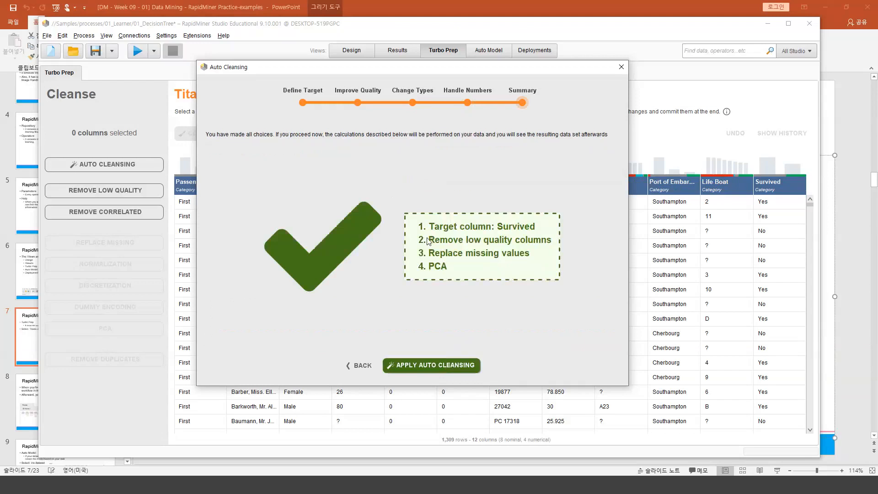
pyautogui.click(446, 366)
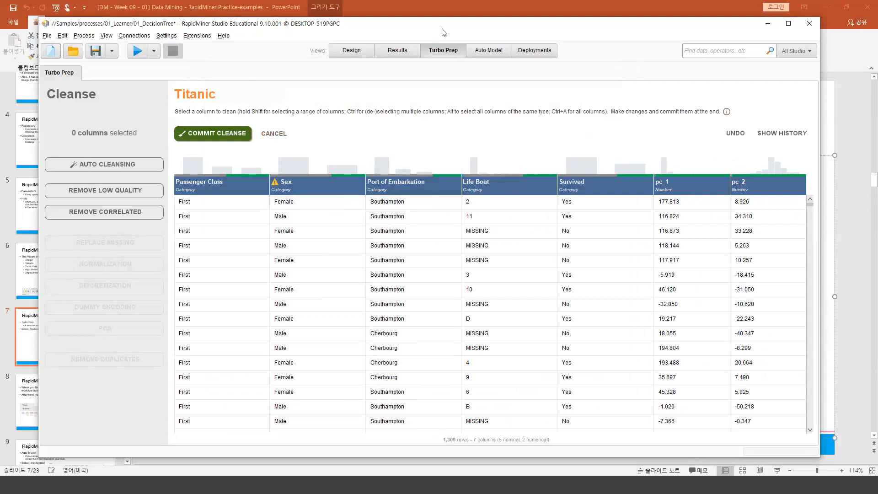
# Step: Check the cleansed Titanic columns, including the Port of Embarkation quality measures, and commit the cleansing
pyautogui.moveTo(443, 25); pyautogui.dragTo(424, 24)
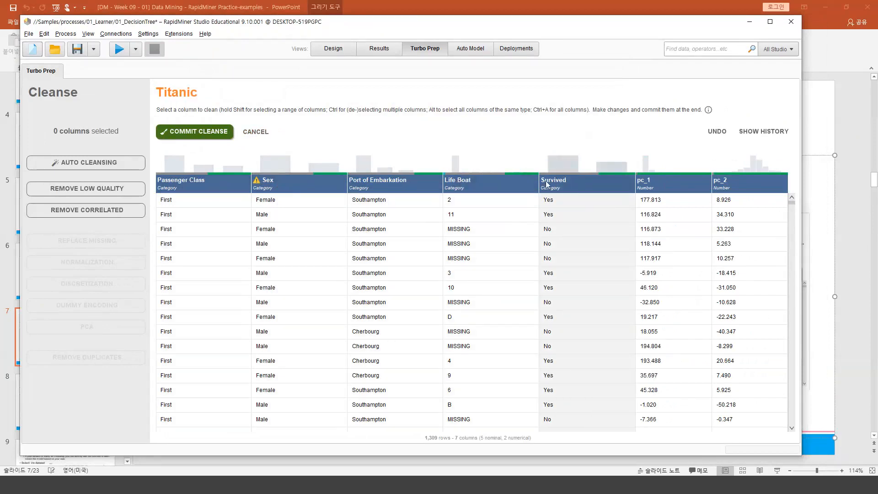
pyautogui.moveTo(547, 184)
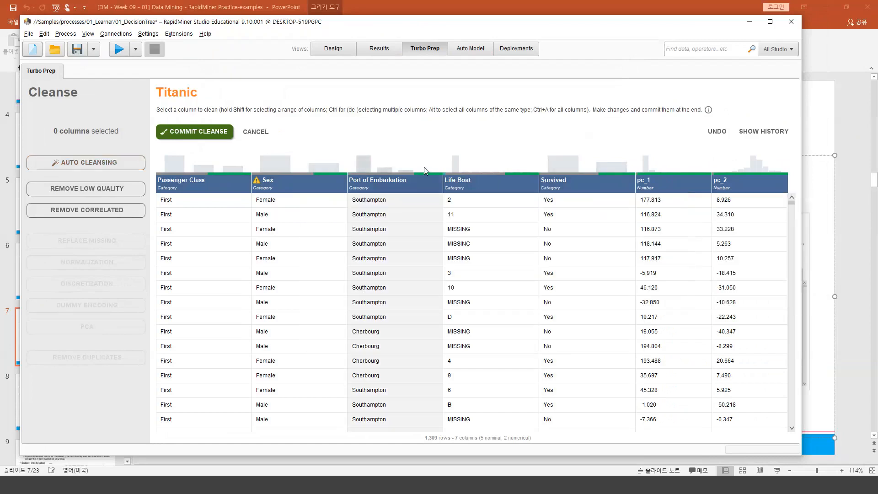
pyautogui.moveTo(425, 170)
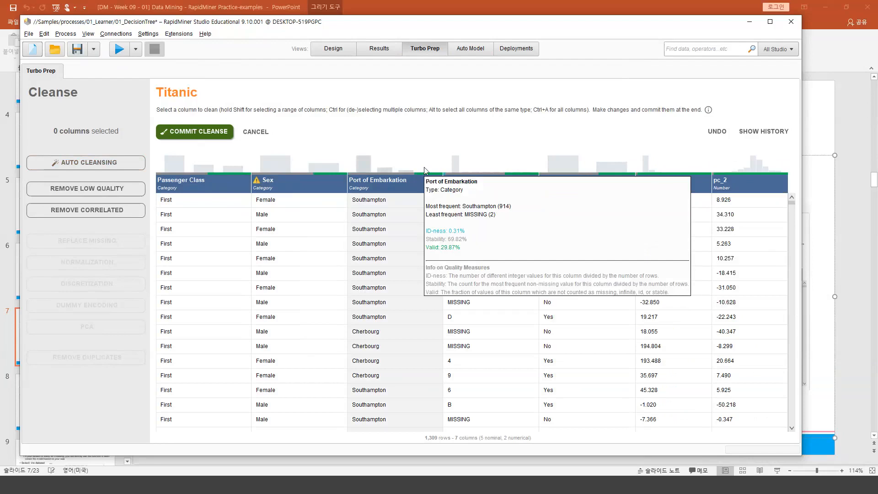
pyautogui.click(219, 133)
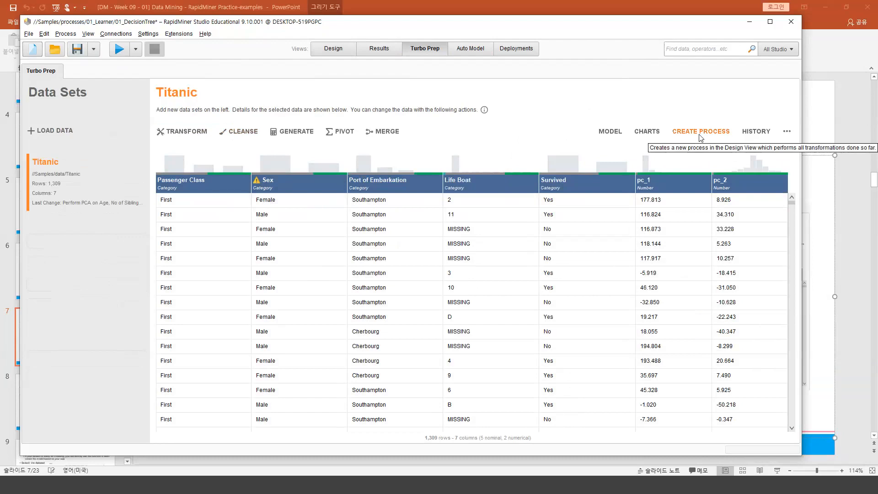
# Step: Create a design process from the Titanic preparation without saving 01_DecisionTree, and widen the process area
pyautogui.click(700, 134)
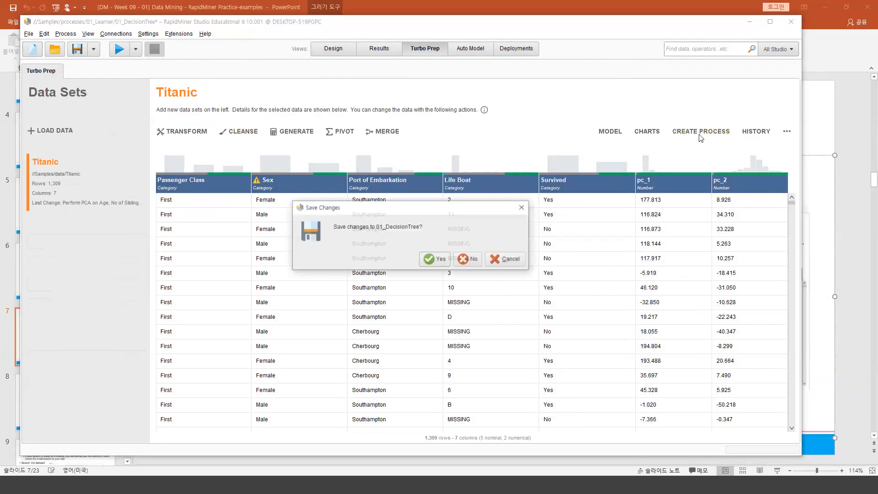
pyautogui.click(470, 259)
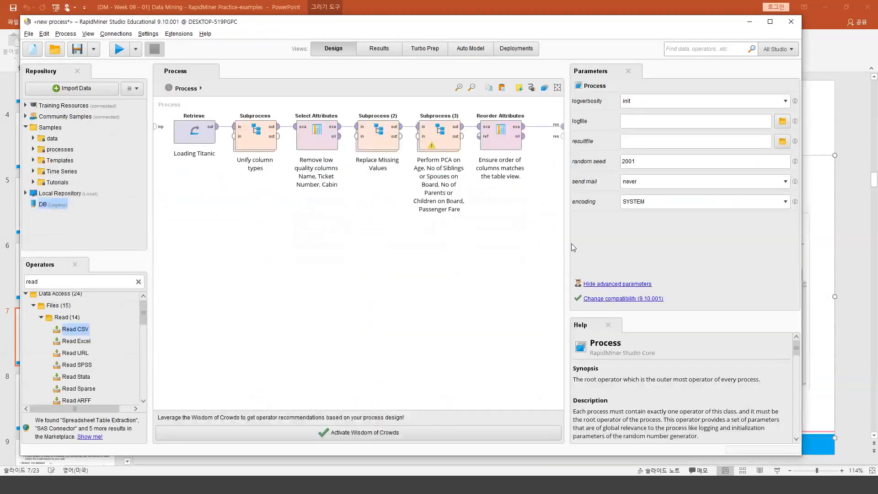
pyautogui.moveTo(567, 243); pyautogui.dragTo(622, 236)
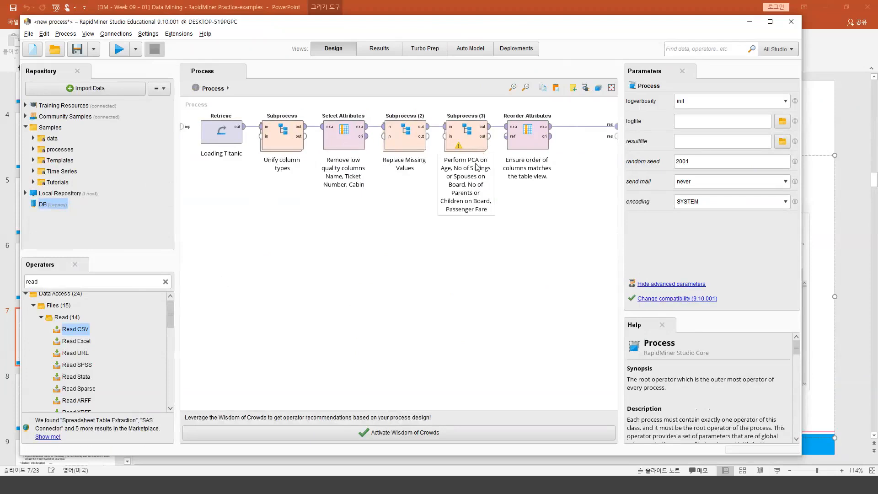
# Step: Inspect the Text to Nominal and Numerical to Real operators inside the Unify column types subprocess and return to the main process
pyautogui.click(417, 146)
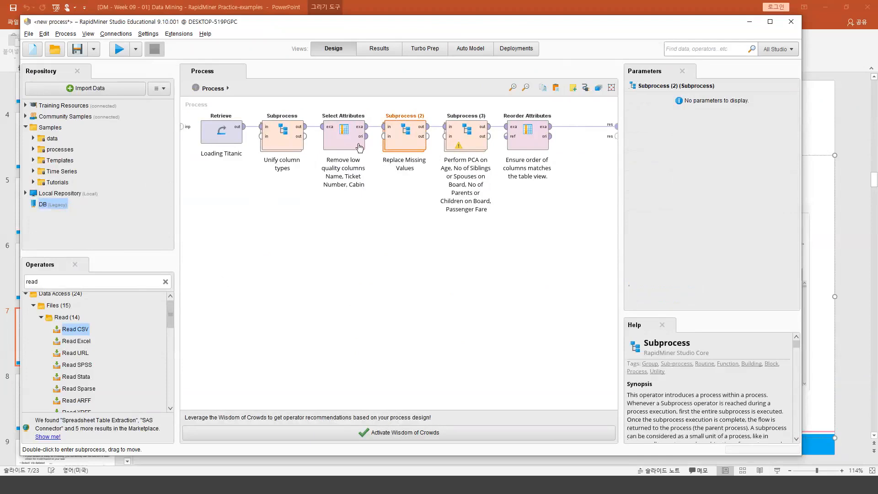
pyautogui.doubleClick(291, 144)
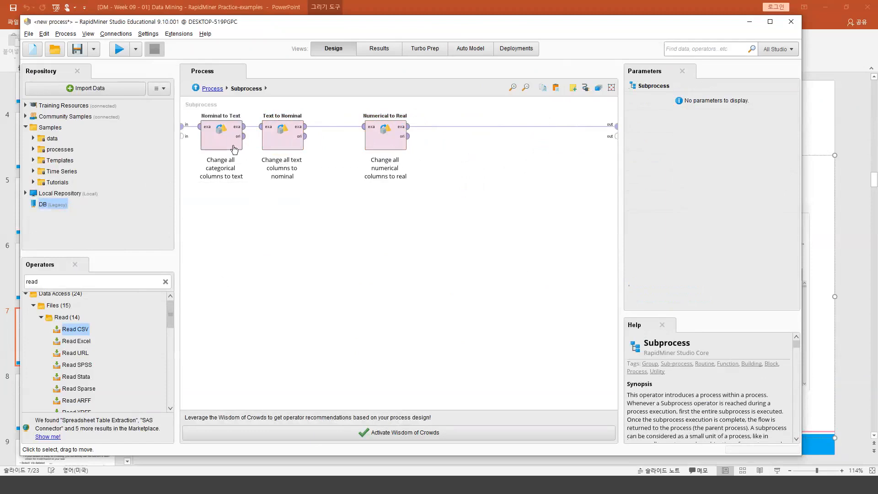
pyautogui.click(281, 145)
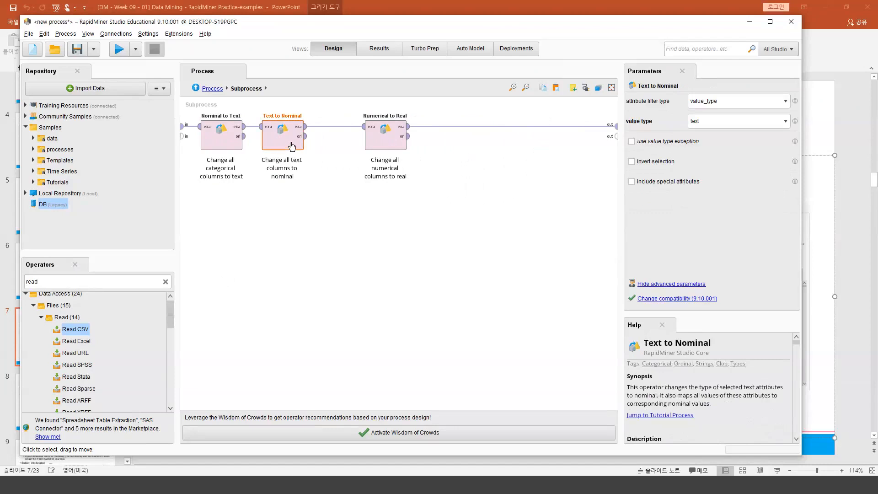
pyautogui.click(388, 140)
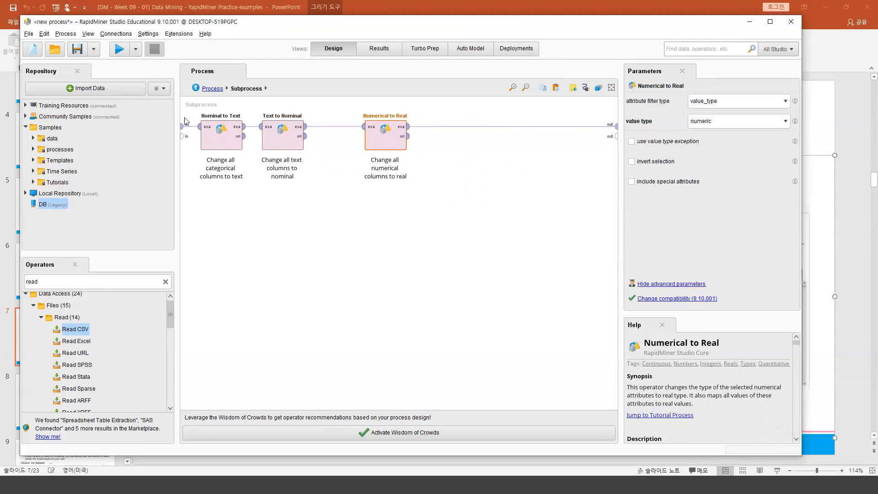
pyautogui.click(213, 88)
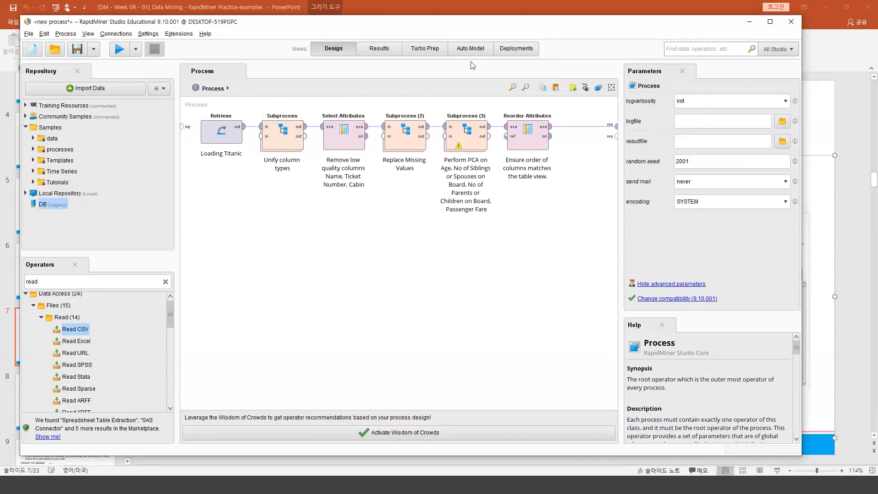
# Step: Revisit the Titanic data in Turbo Prep, switch to PowerPoint and show slide 8 on generating the workflow
pyautogui.click(430, 51)
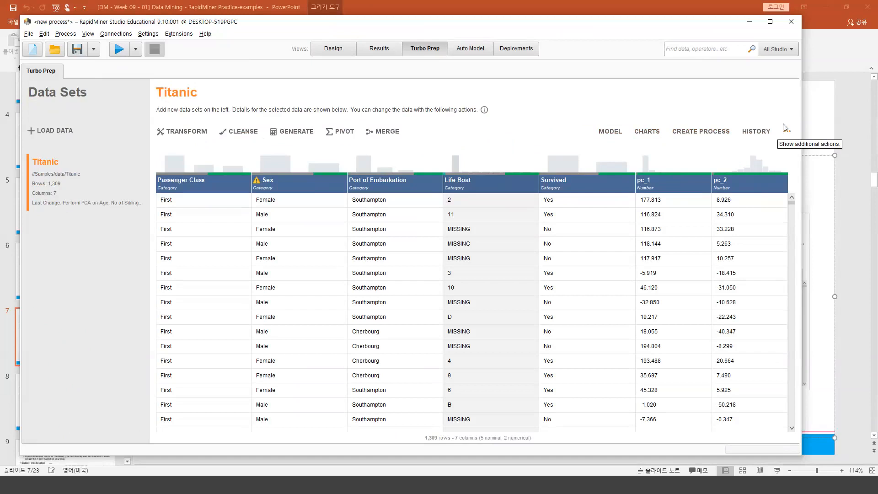
pyautogui.click(326, 488)
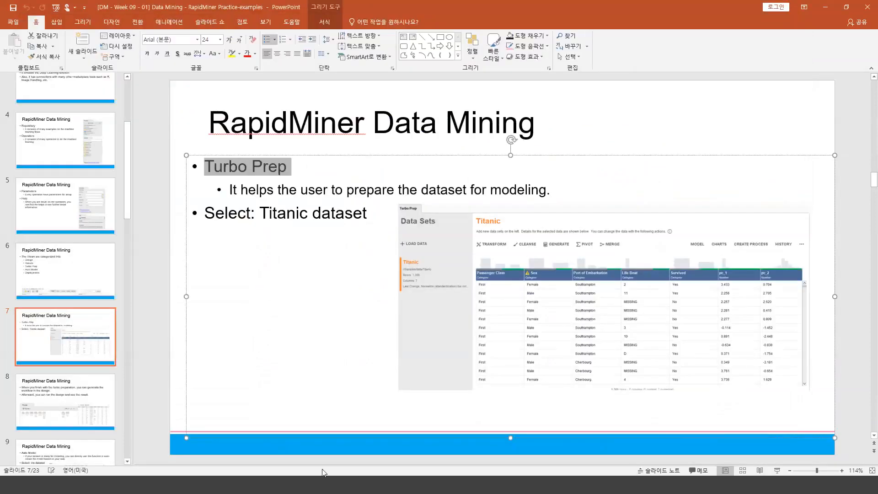
pyautogui.click(88, 394)
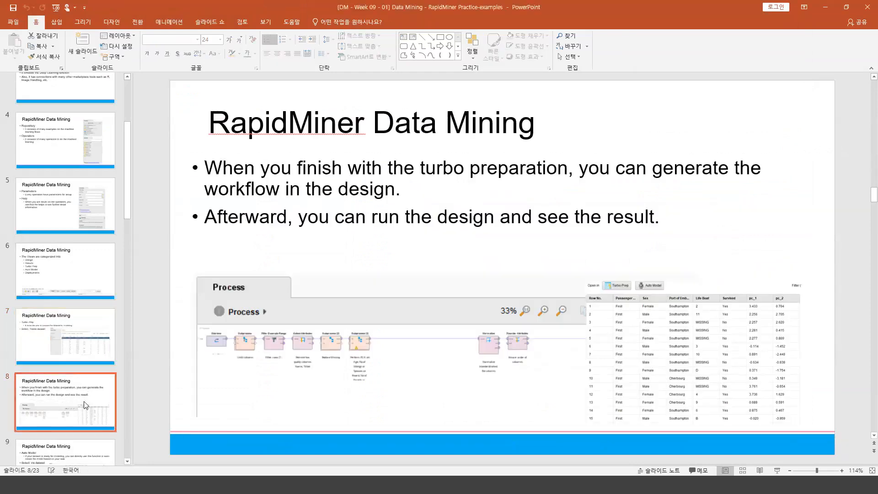
pyautogui.scroll(-1, 86, 400)
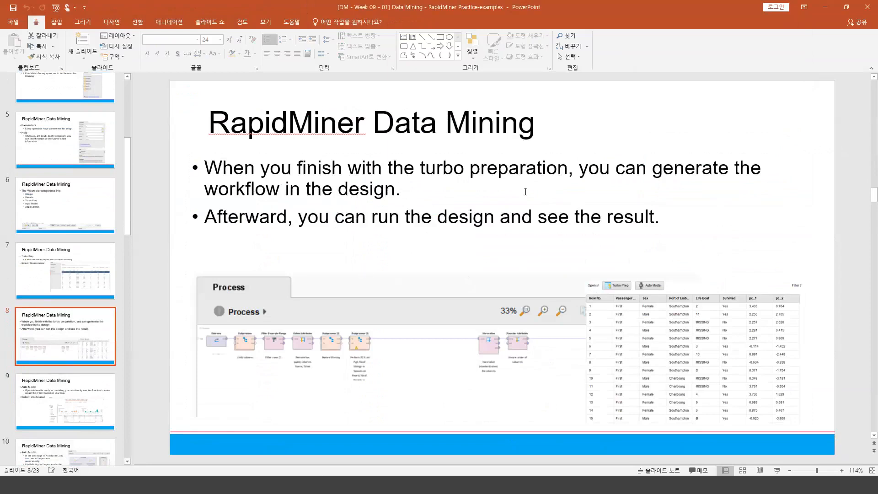
# Step: Switch back to RapidMiner, run the generated Titanic process and compare its result table with the Turbo Prep data
pyautogui.click(356, 484)
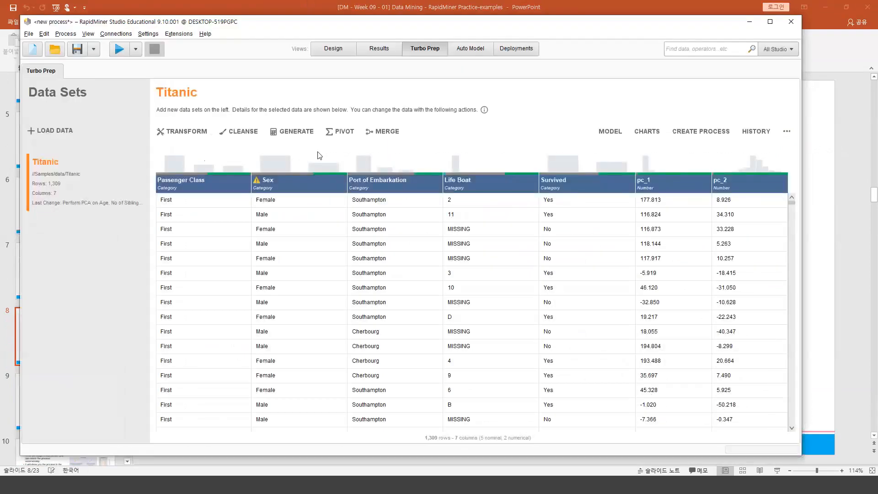
pyautogui.click(334, 51)
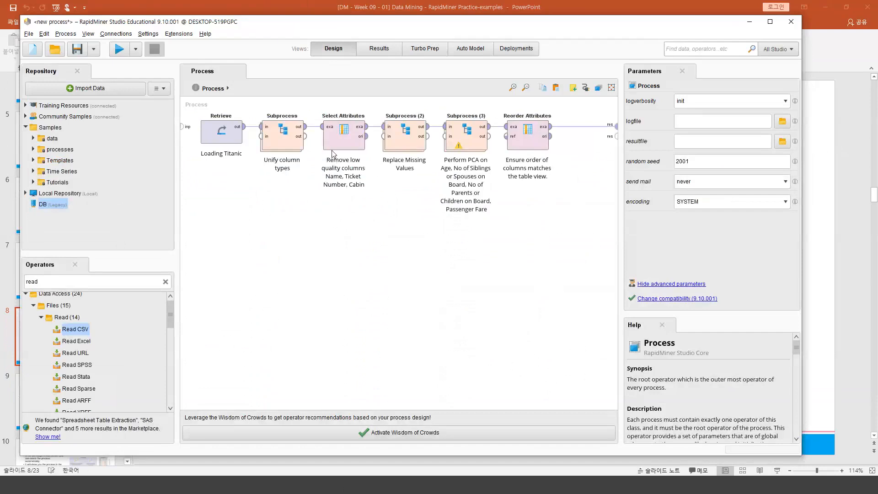
pyautogui.click(119, 52)
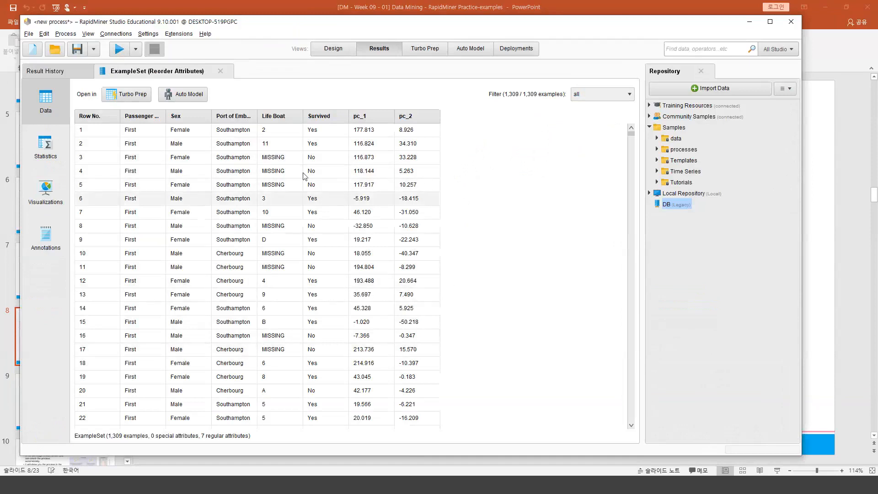
pyautogui.click(416, 51)
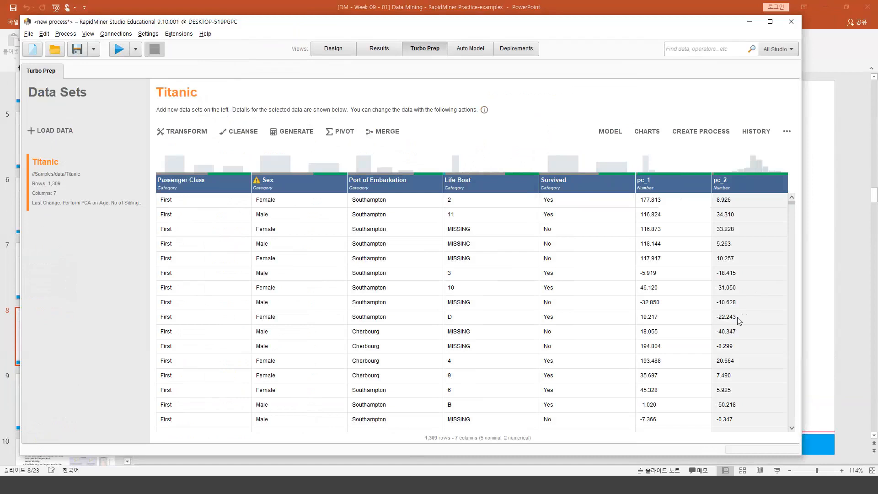
pyautogui.click(383, 51)
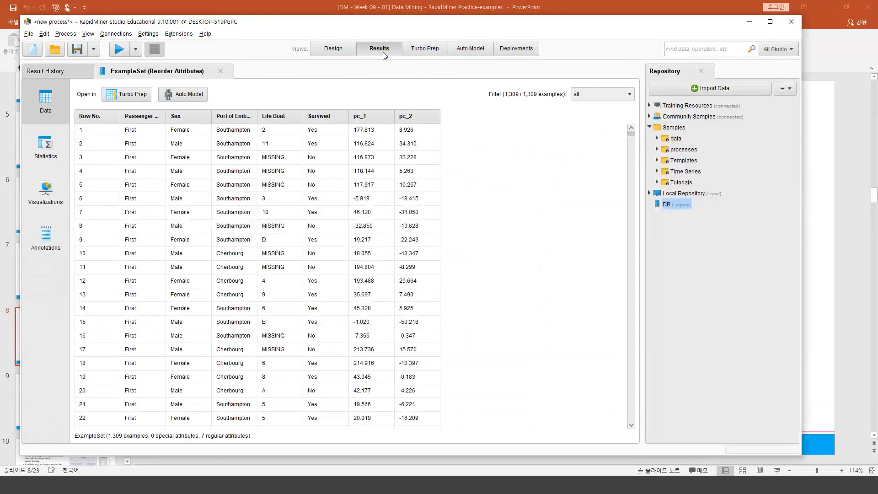
# Step: Return to the process design, switch to PowerPoint and show slide 9 on Auto Model
pyautogui.click(327, 48)
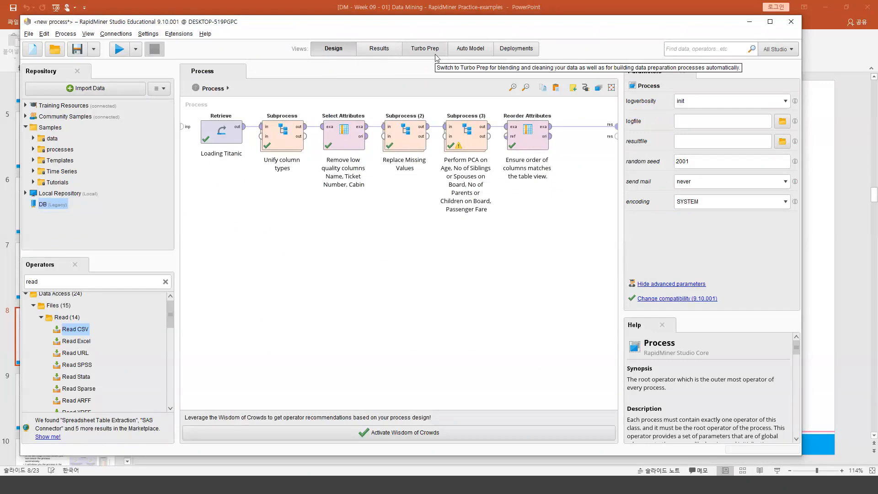
pyautogui.click(326, 492)
pyautogui.click(64, 401)
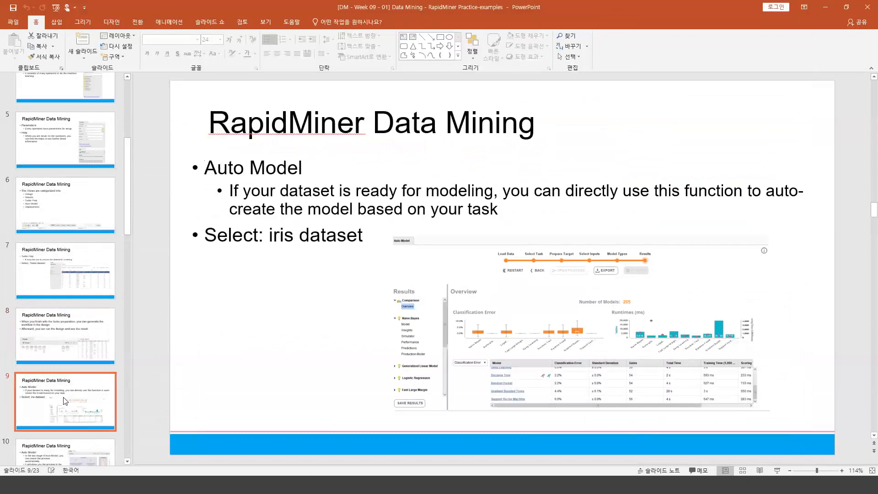
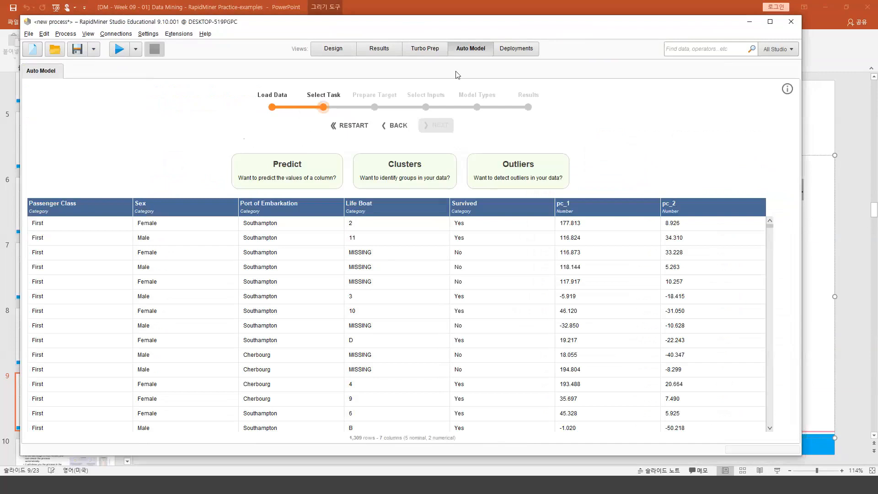
# Step: Mark the Predict, Clusters and Outliers tasks with freehand blue arrows and clear the drawing
pyautogui.click(606, 21)
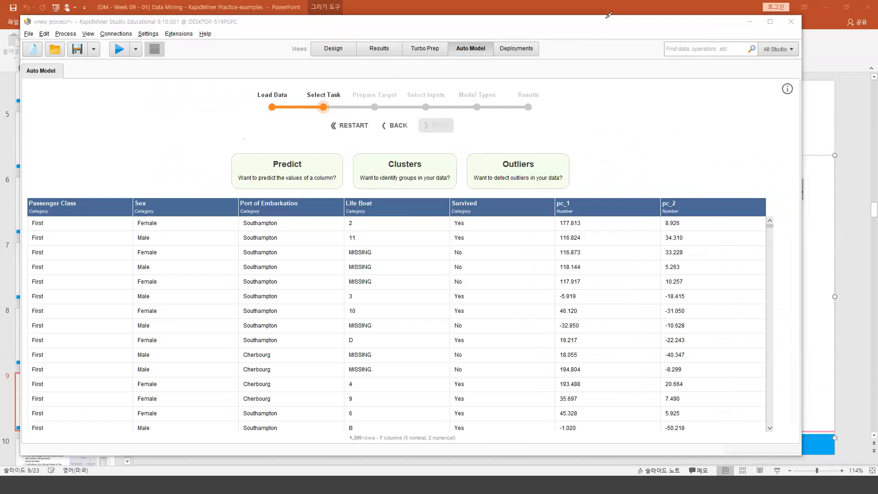
pyautogui.moveTo(101, 90); pyautogui.dragTo(242, 145)
pyautogui.moveTo(222, 140); pyautogui.dragTo(246, 132)
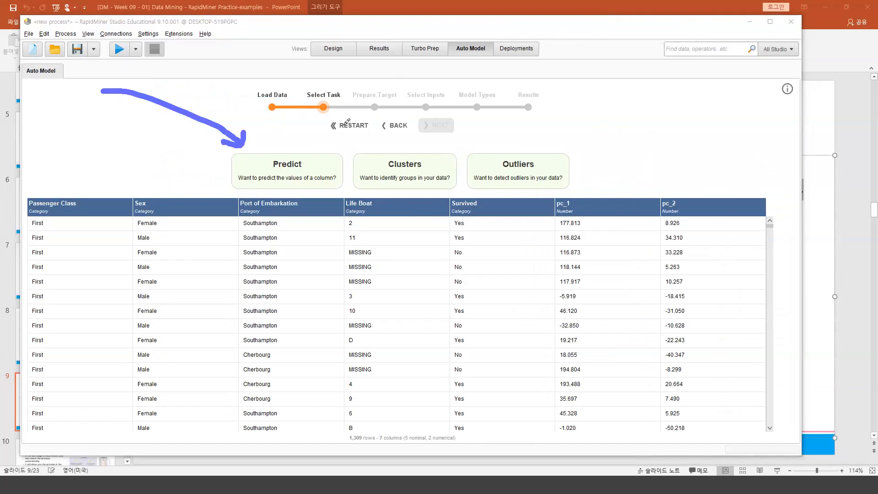
pyautogui.moveTo(594, 99)
pyautogui.mouseDown()
pyautogui.moveTo(452, 147)
pyautogui.moveTo(480, 147)
pyautogui.mouseUp()
pyautogui.click(466, 125)
pyautogui.moveTo(719, 139); pyautogui.dragTo(585, 161)
pyautogui.moveTo(612, 134)
pyautogui.mouseDown()
pyautogui.moveTo(583, 163)
pyautogui.moveTo(612, 172)
pyautogui.mouseUp()
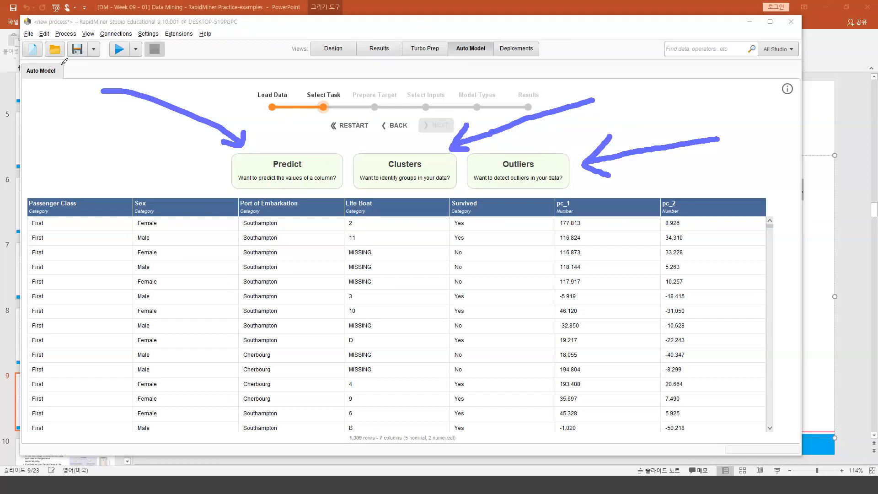
pyautogui.click(34, 75)
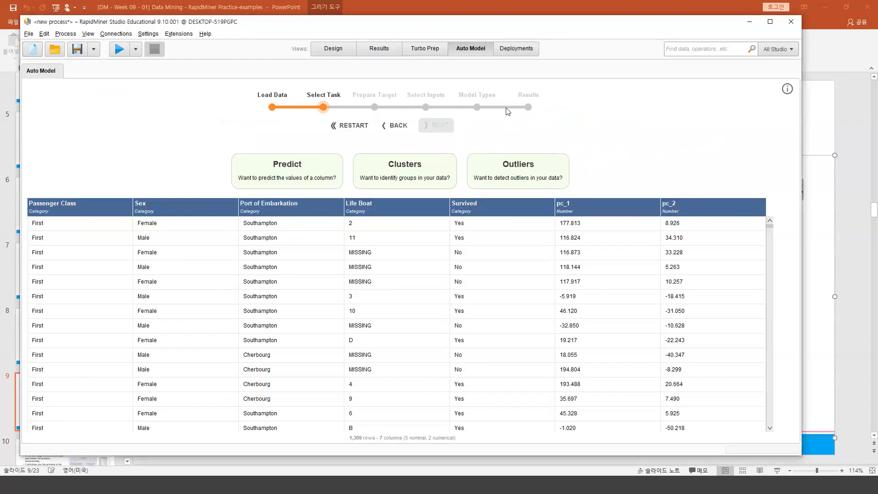
# Step: Choose the Predict task with Survived as the column to predict and continue to Prepare Target
pyautogui.click(307, 182)
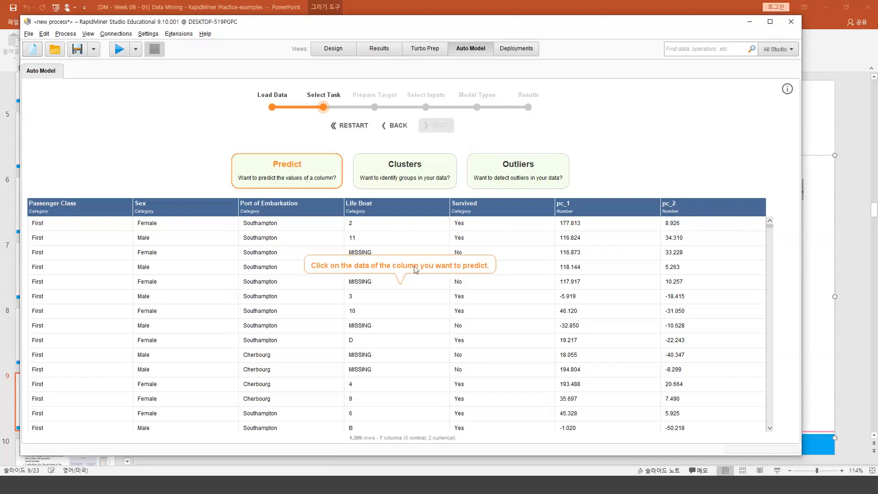
pyautogui.click(509, 208)
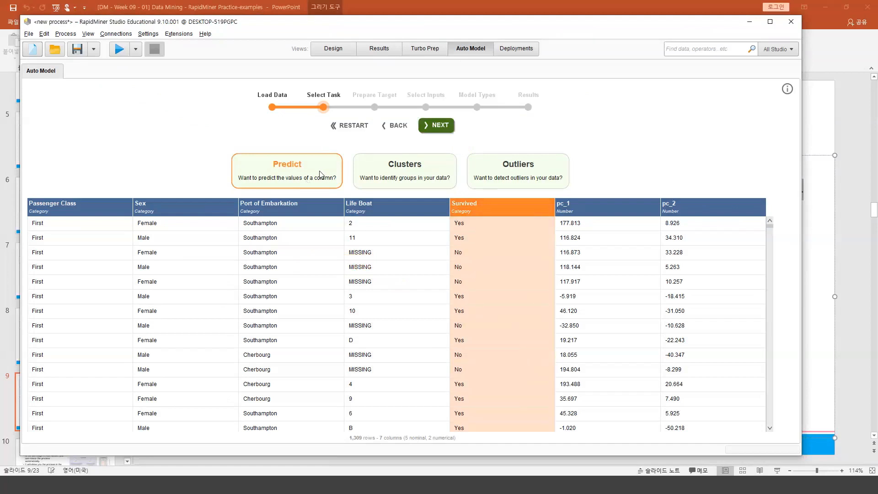
pyautogui.click(434, 128)
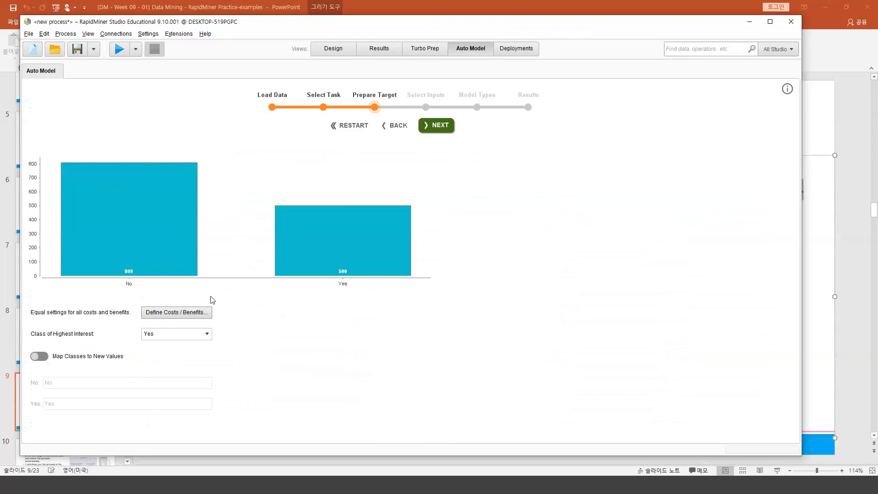
# Step: Review the prediction cost matrix, keep Yes as the class of highest interest and continue to Select Inputs
pyautogui.click(192, 312)
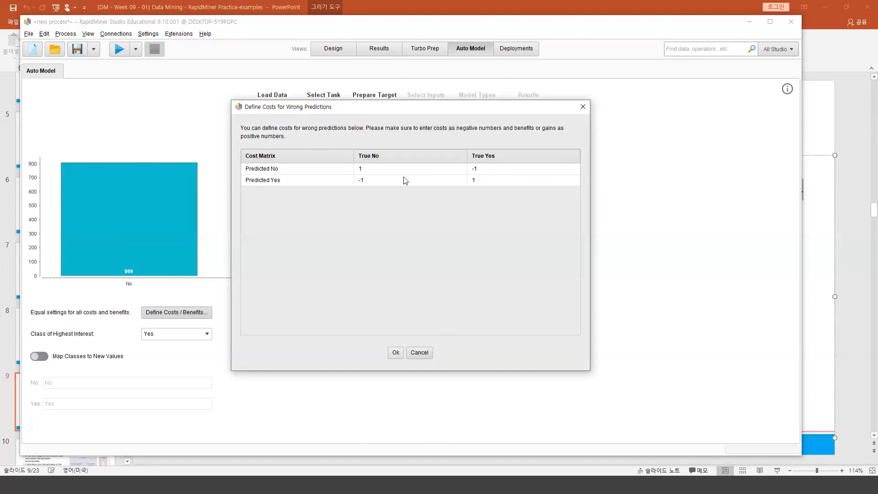
pyautogui.click(419, 352)
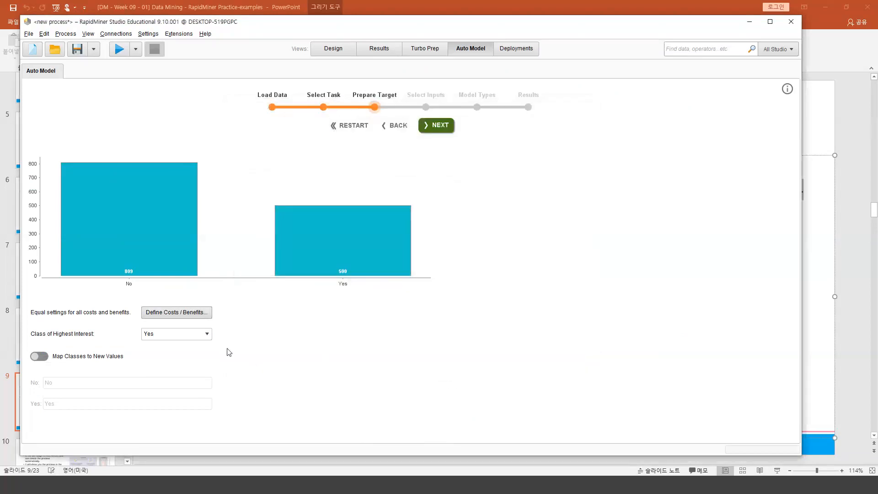
pyautogui.click(204, 339)
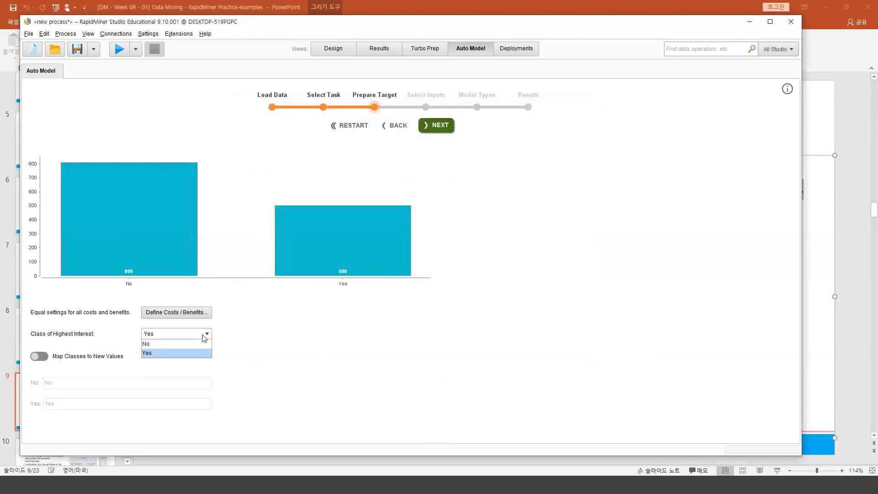
pyautogui.click(270, 325)
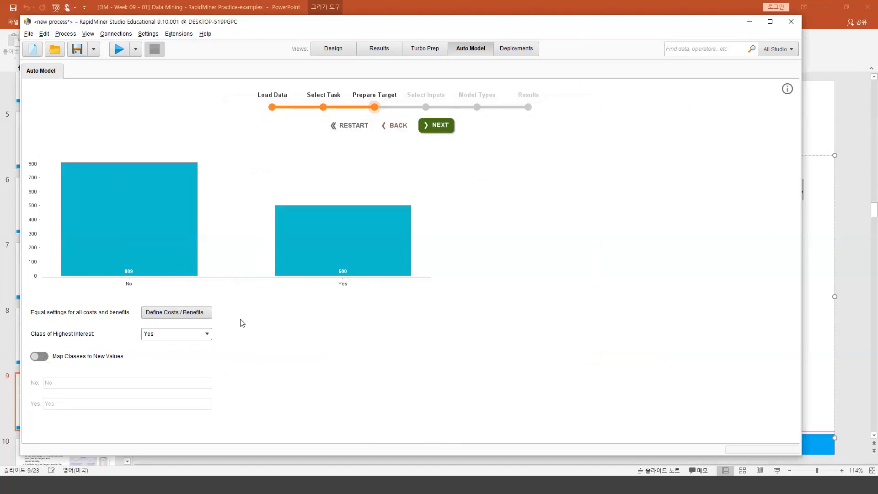
pyautogui.click(439, 126)
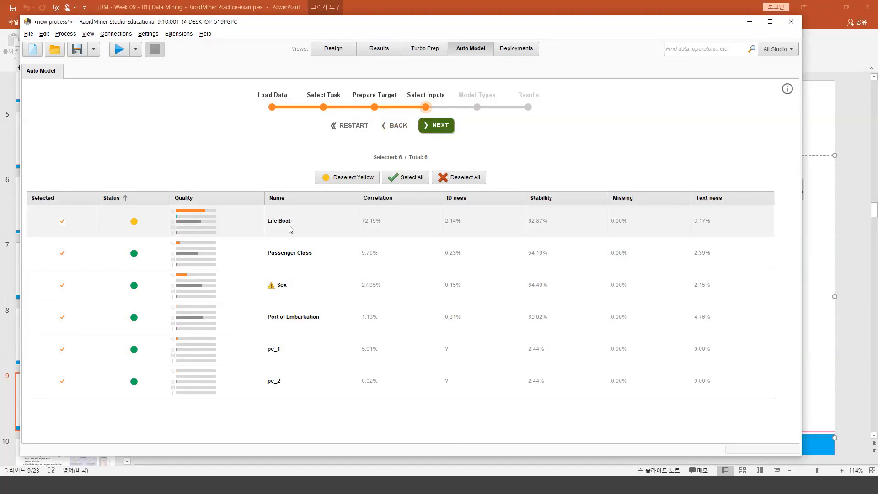
# Step: Inspect the quality of the input columns, keep all six selected and continue to Model Types
pyautogui.moveTo(289, 259)
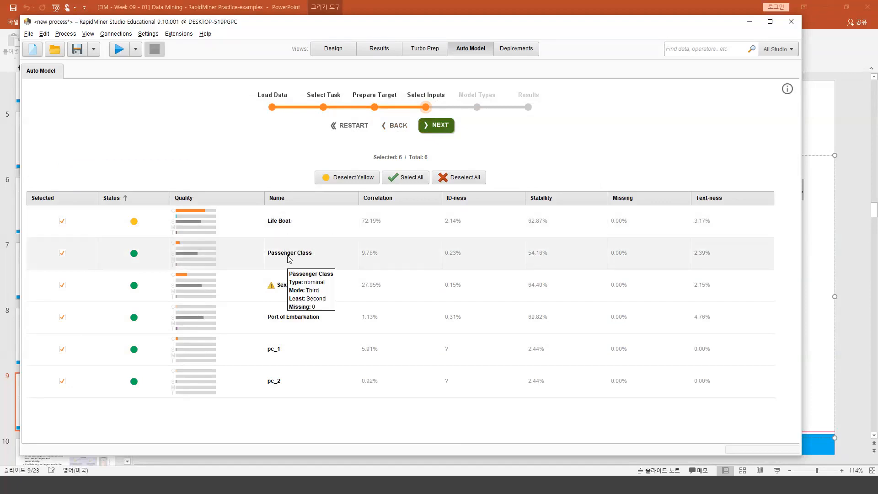
pyautogui.moveTo(287, 288)
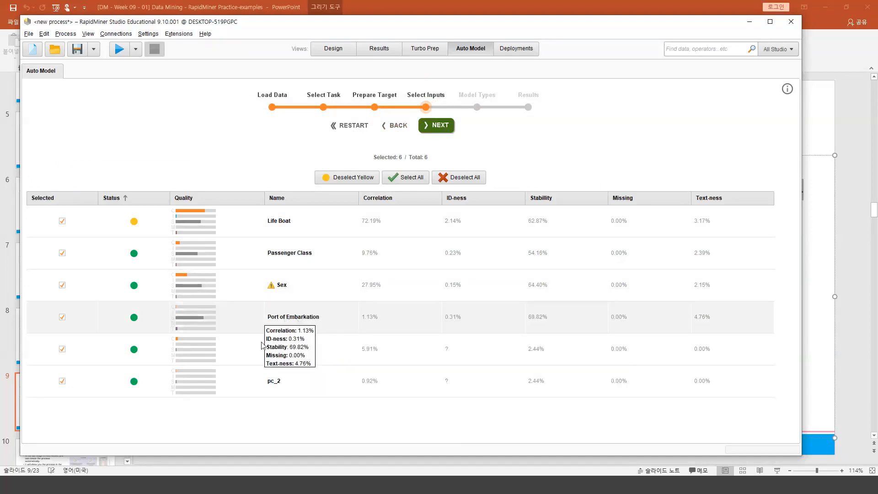
pyautogui.moveTo(273, 354)
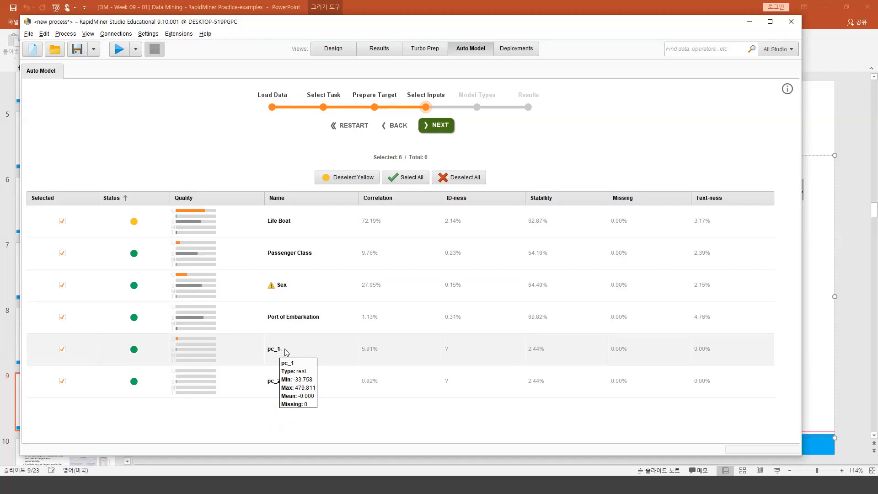
pyautogui.moveTo(236, 373)
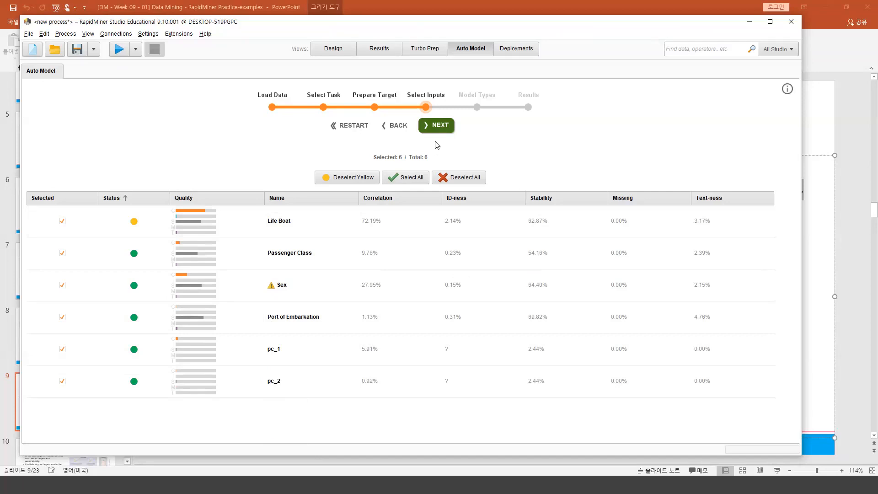
pyautogui.click(440, 128)
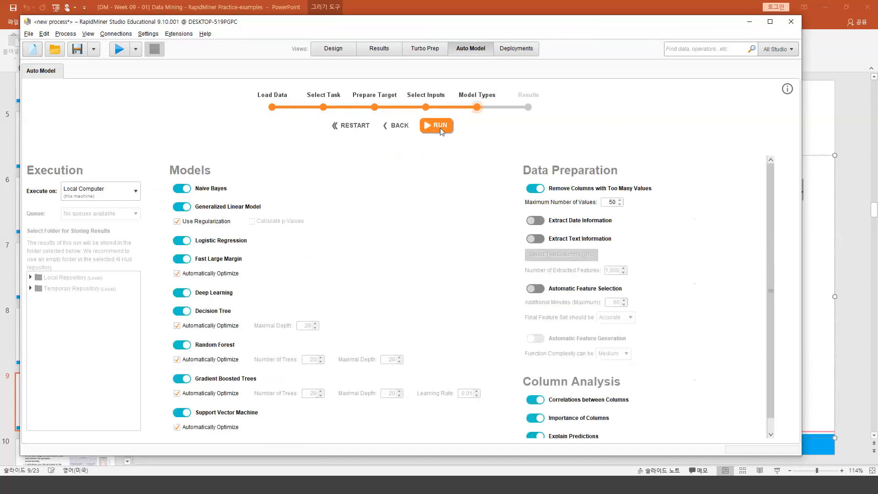
# Step: Mark each listed model from Naive Bayes to Support Vector Machine with freehand blue strokes and clear the drawing
pyautogui.scroll(-1, 407, 261)
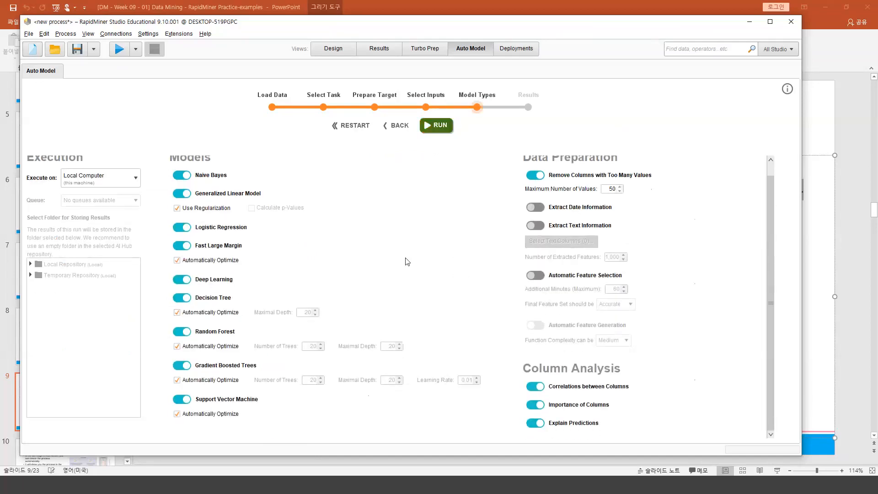
pyautogui.scroll(1, 407, 261)
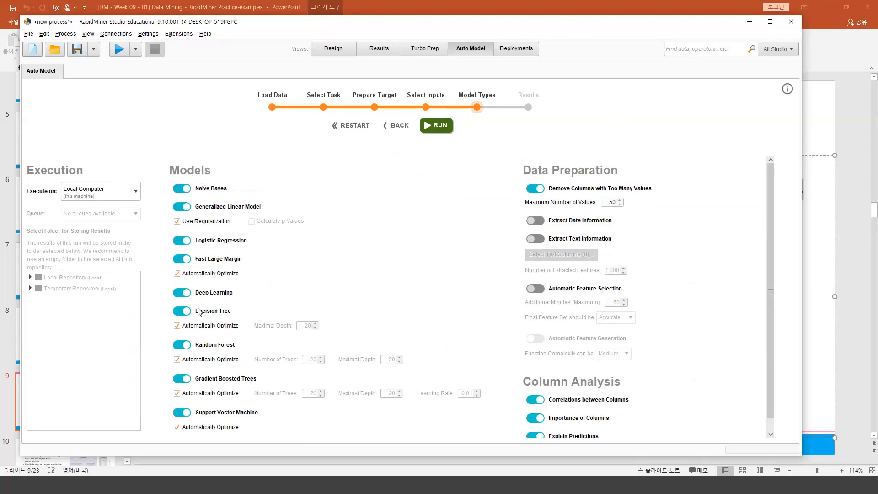
pyautogui.click(232, 310)
pyautogui.click(215, 313)
pyautogui.hotkey('alt', 'Tab')
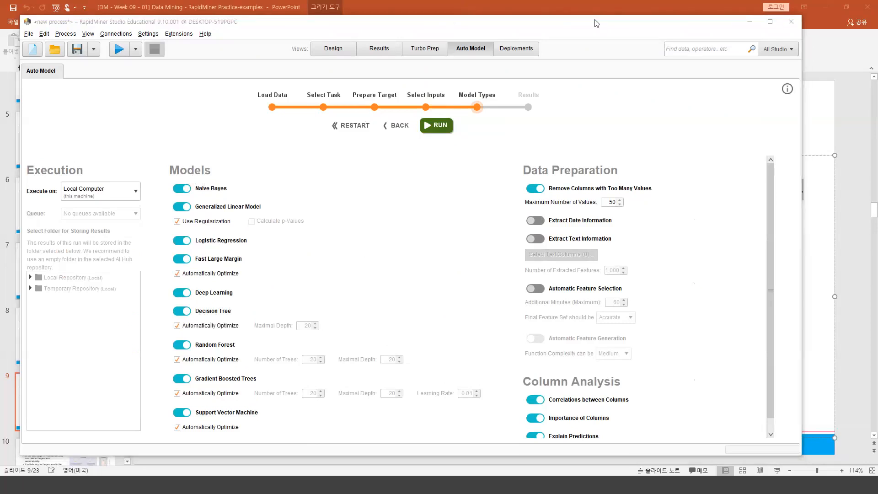
pyautogui.moveTo(267, 284); pyautogui.dragTo(239, 310)
pyautogui.moveTo(260, 264); pyautogui.dragTo(238, 290)
pyautogui.moveTo(270, 235); pyautogui.dragTo(242, 254)
pyautogui.moveTo(265, 218); pyautogui.dragTo(249, 247)
pyautogui.moveTo(286, 186); pyautogui.dragTo(272, 205)
pyautogui.moveTo(259, 167); pyautogui.dragTo(232, 185)
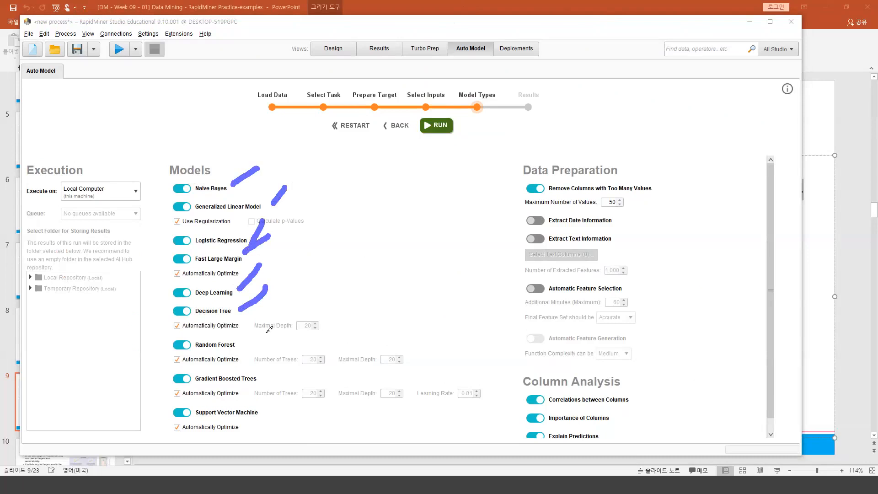
pyautogui.moveTo(245, 344); pyautogui.dragTo(289, 344)
pyautogui.moveTo(306, 379); pyautogui.dragTo(269, 379)
pyautogui.moveTo(316, 415); pyautogui.dragTo(265, 414)
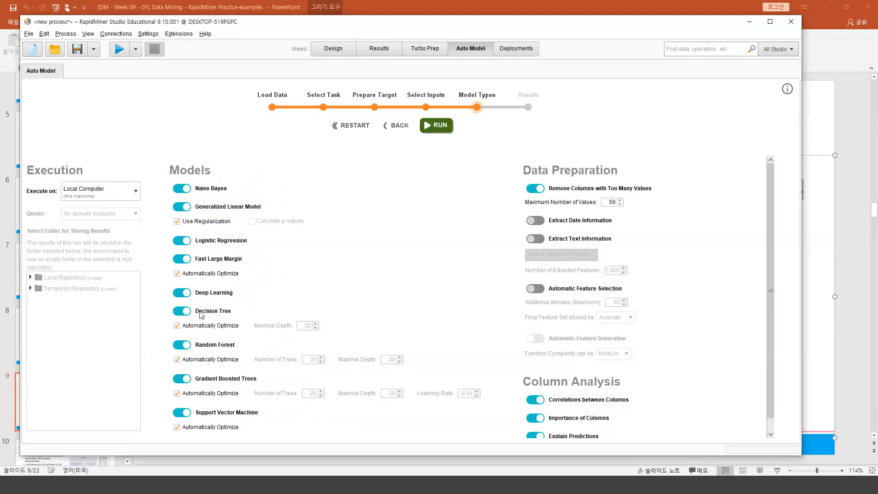
# Step: Disable Deep Learning, Generalized Linear Model and Gradient Boosted Trees, and run Auto Model with the remaining models
pyautogui.click(188, 297)
pyautogui.click(187, 207)
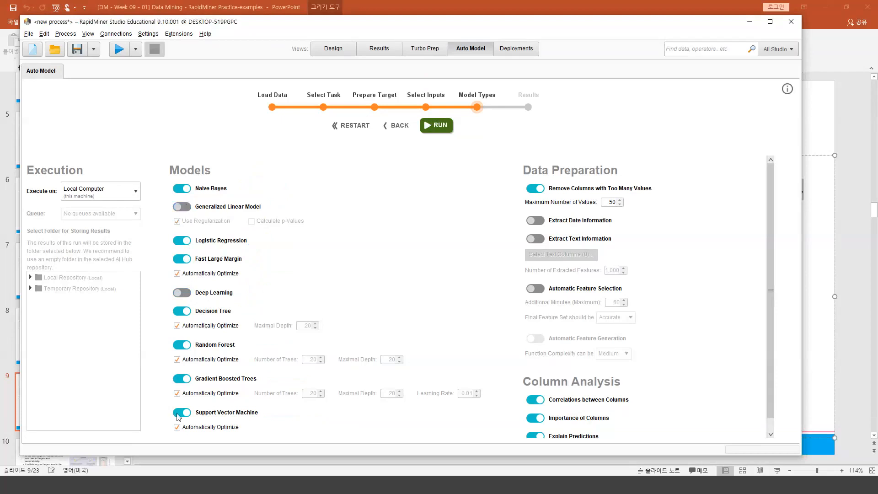
pyautogui.click(188, 379)
pyautogui.click(437, 126)
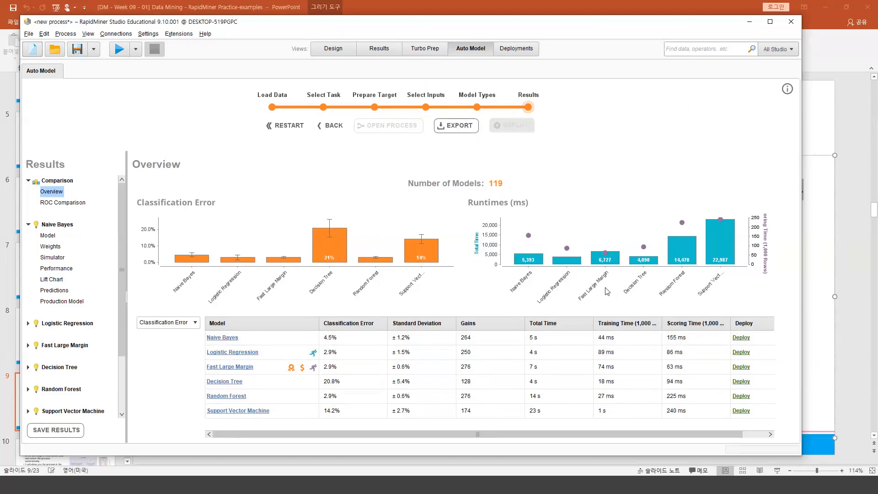
# Step: Review the model comparison overview and look through the result entries of the trained models
pyautogui.moveTo(250, 370)
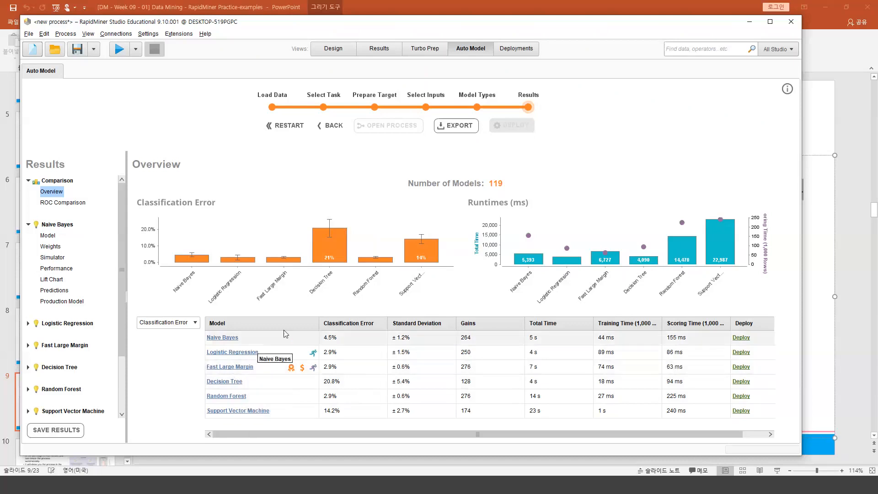
pyautogui.hscroll(1, 371, 322)
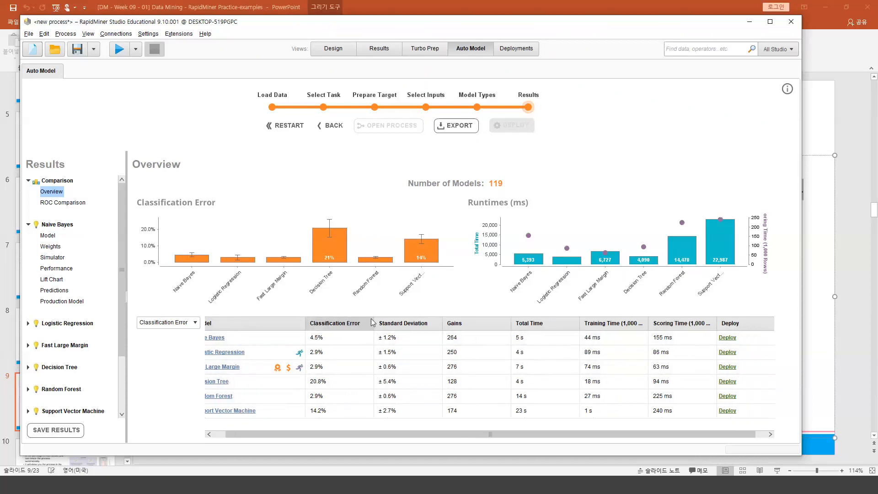
pyautogui.hscroll(-1, 371, 323)
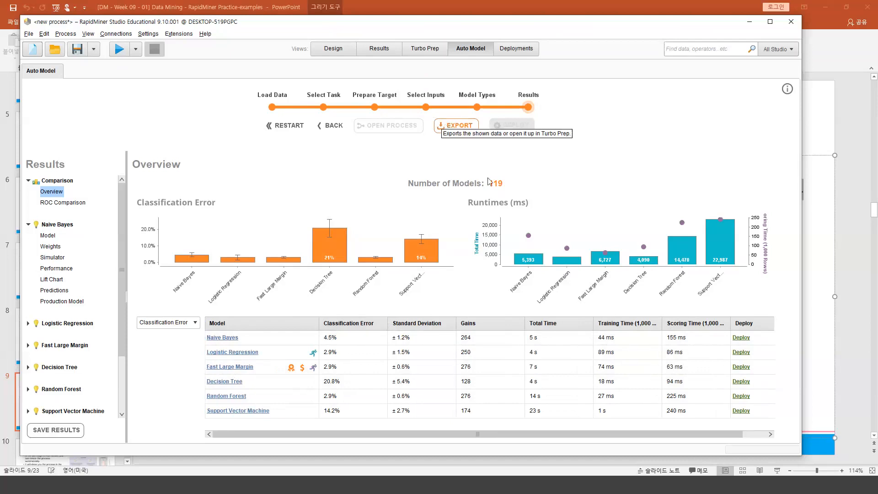
pyautogui.scroll(-3, 127, 396)
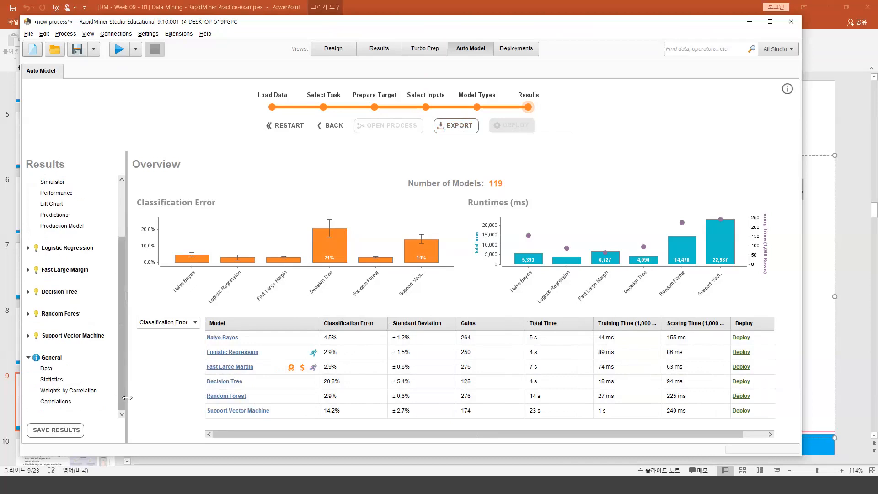
pyautogui.click(29, 248)
pyautogui.click(28, 248)
pyautogui.scroll(3, 53, 258)
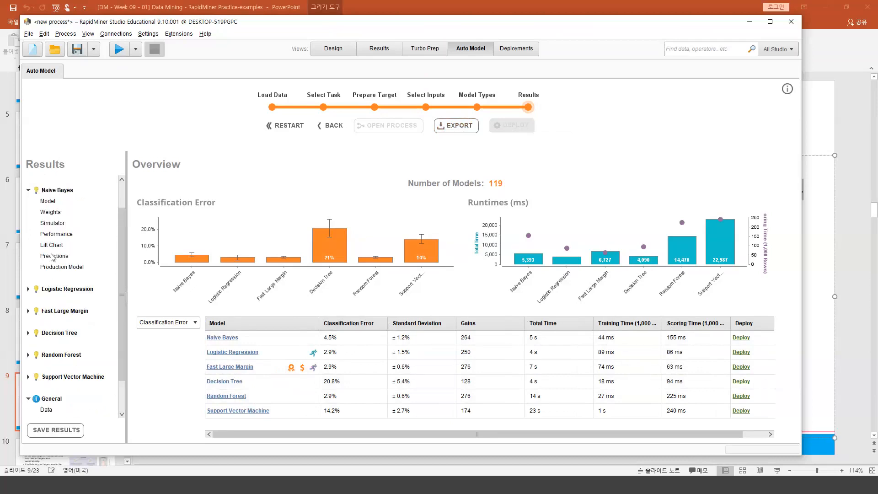
# Step: Examine the Naive Bayes model chart for Passenger Class and the model's attribute weights
pyautogui.click(54, 201)
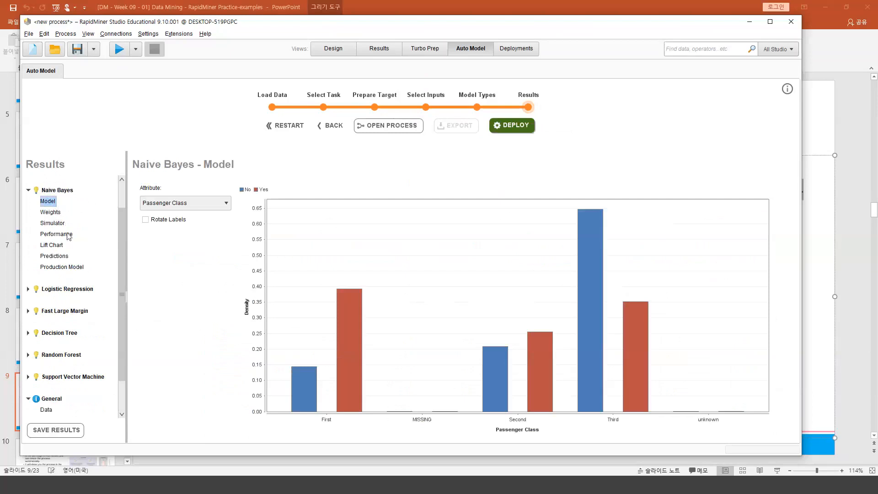
pyautogui.click(51, 212)
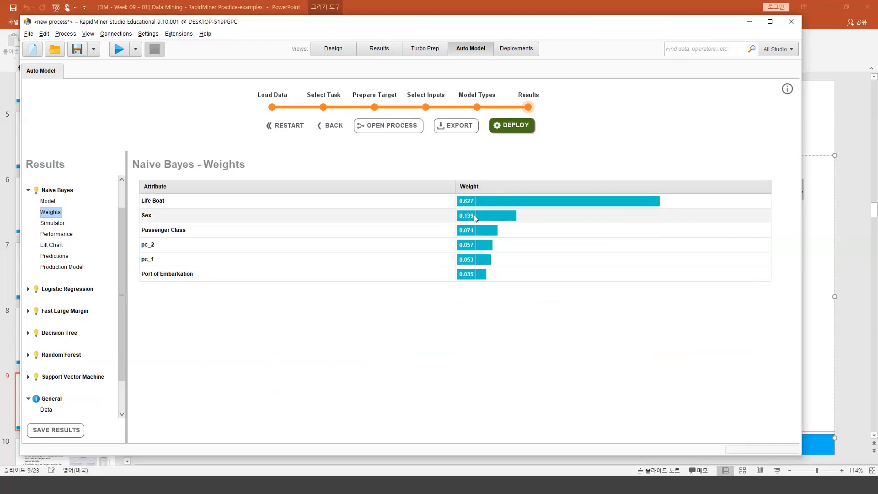
pyautogui.moveTo(474, 215)
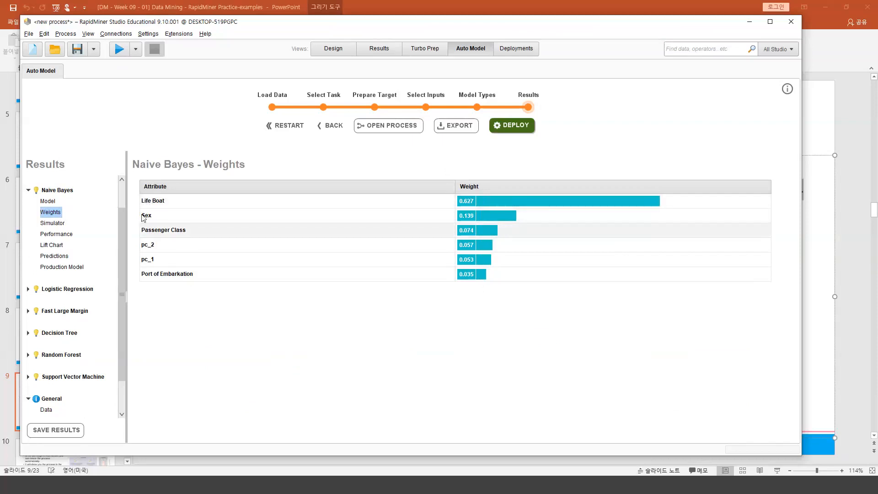
# Step: View the Logistic Regression coefficients and compare its attribute weights with those of Fast Large Margin
pyautogui.click(29, 288)
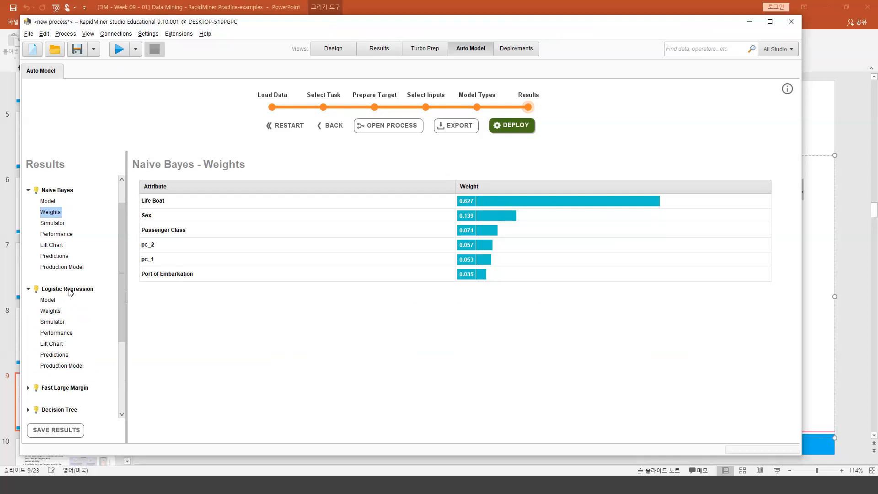
pyautogui.click(50, 302)
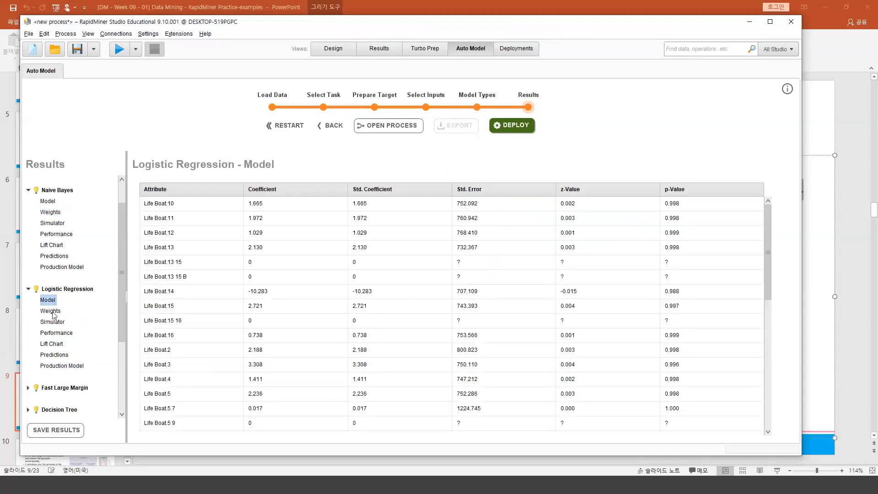
pyautogui.click(51, 311)
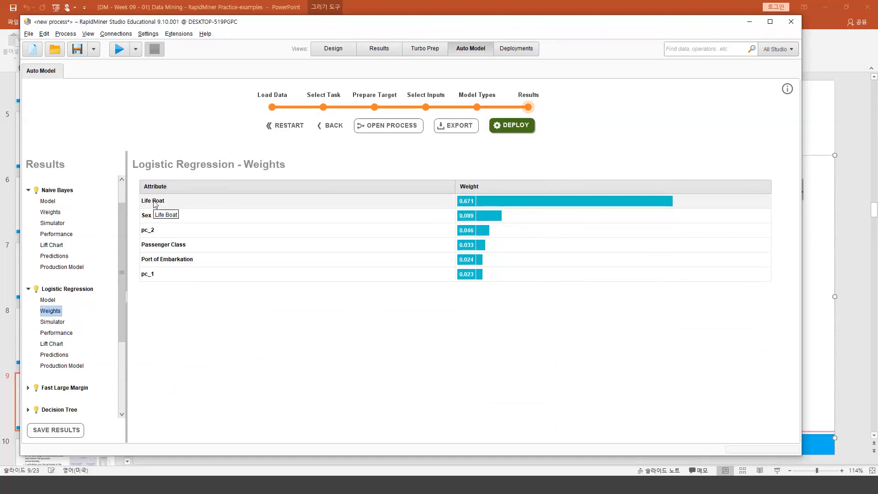
pyautogui.scroll(-1, 34, 382)
pyautogui.click(29, 361)
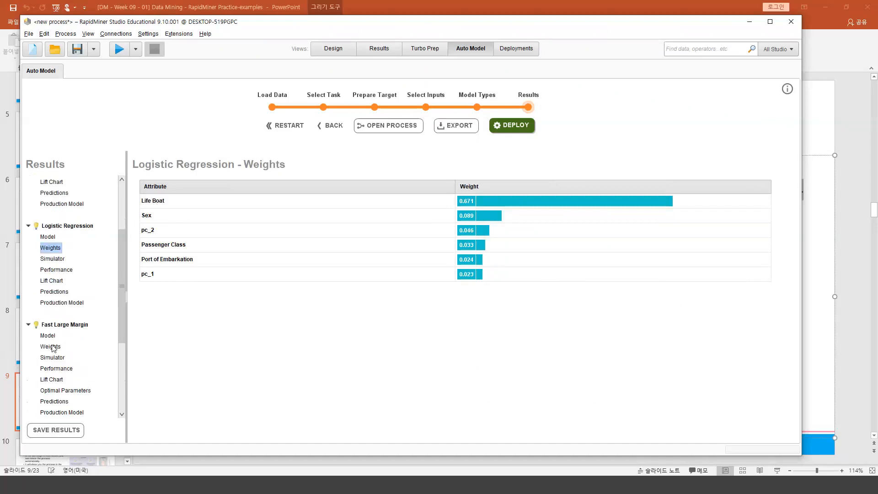
pyautogui.click(52, 347)
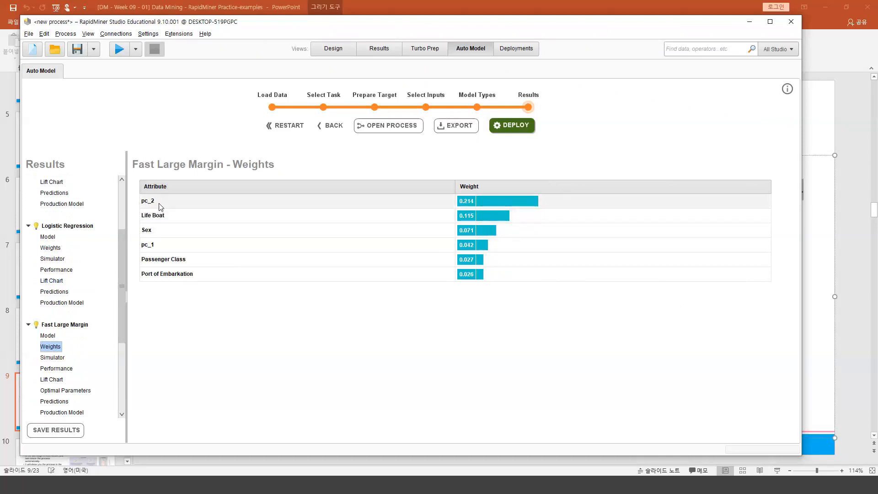
# Step: Examine the Decision Tree's attribute weights and its performance results, highlighting the accuracy value
pyautogui.scroll(-5, 101, 288)
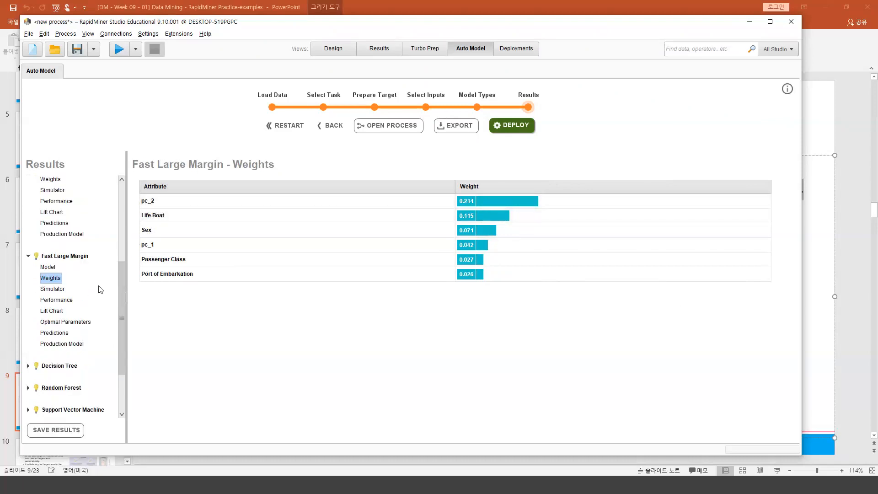
pyautogui.click(28, 325)
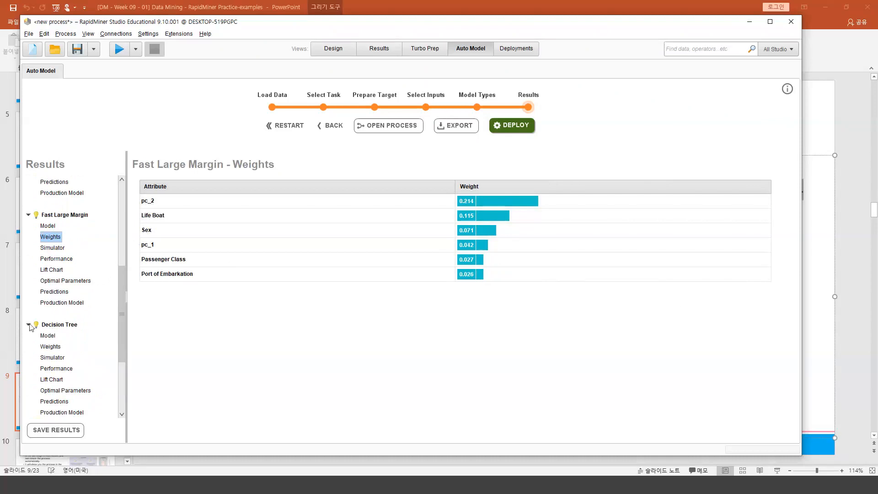
pyautogui.click(50, 346)
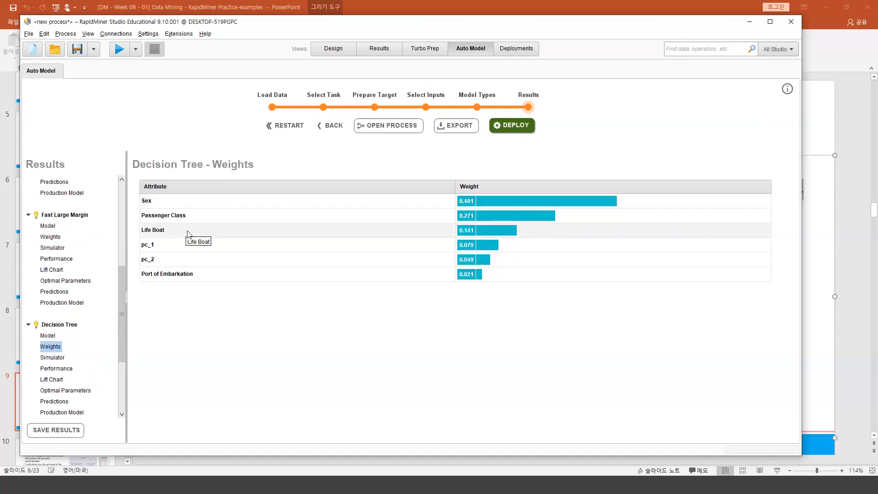
pyautogui.click(57, 368)
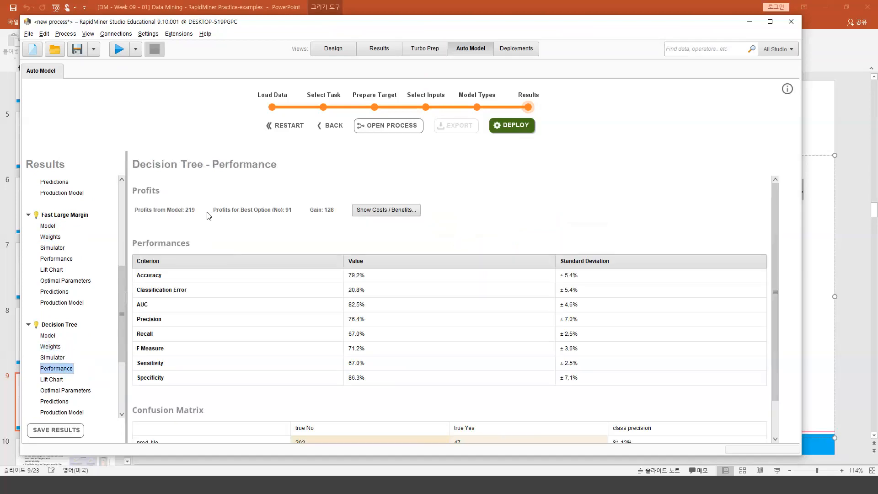
pyautogui.click(358, 276)
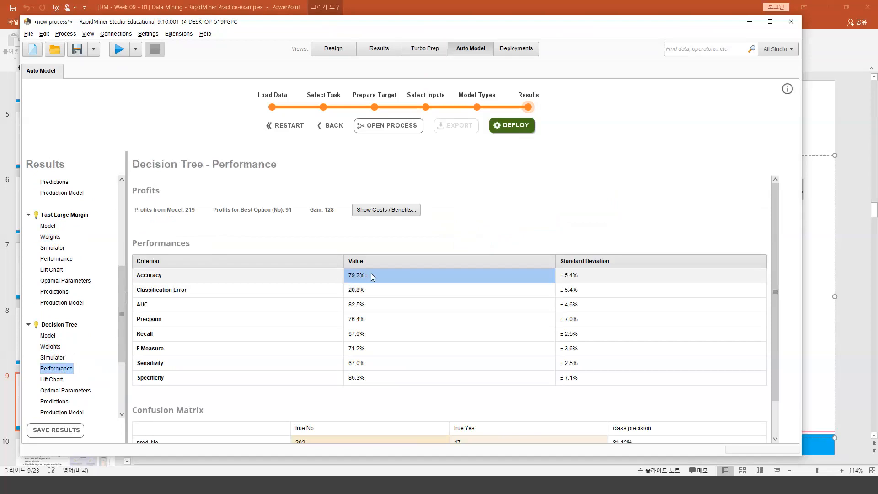
# Step: Examine the Fast Large Margin model formula and its performance results, including the accuracy value and confusion matrix
pyautogui.click(48, 226)
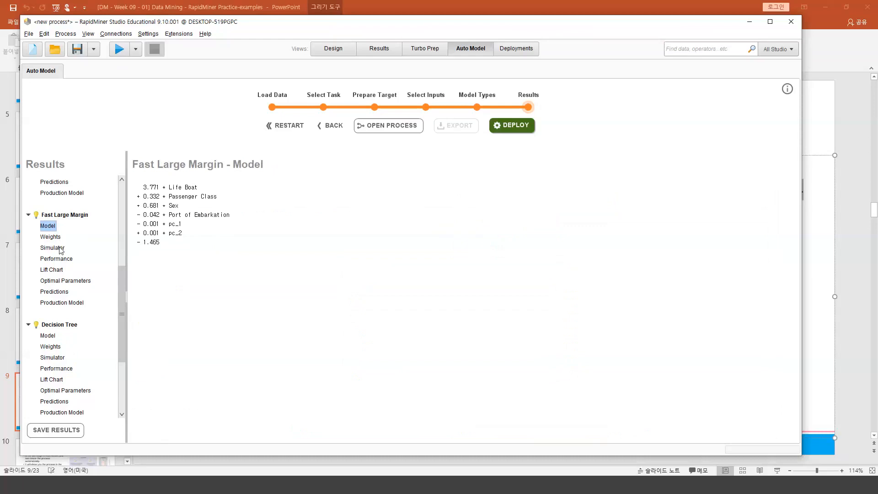
pyautogui.click(65, 260)
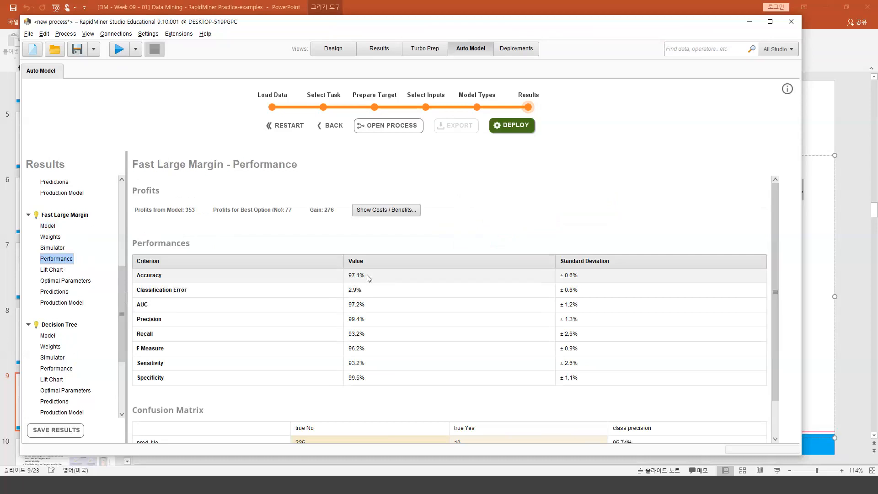
pyautogui.moveTo(368, 278)
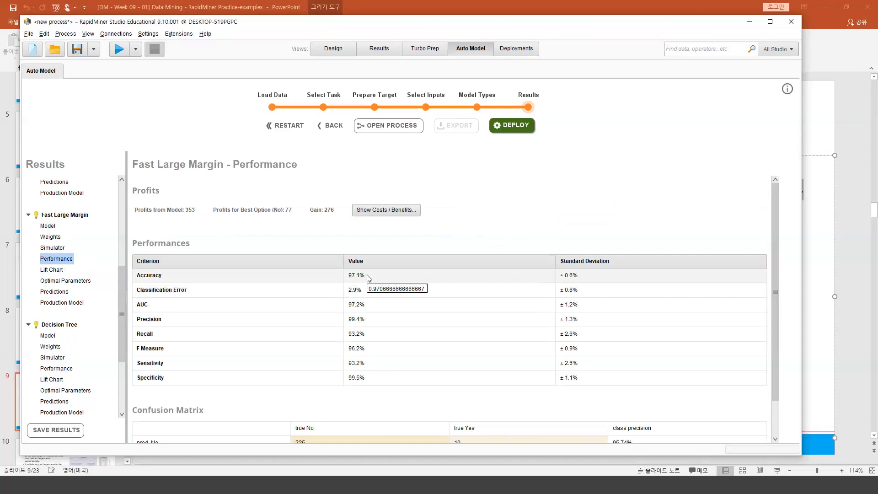
pyautogui.scroll(-2, 368, 278)
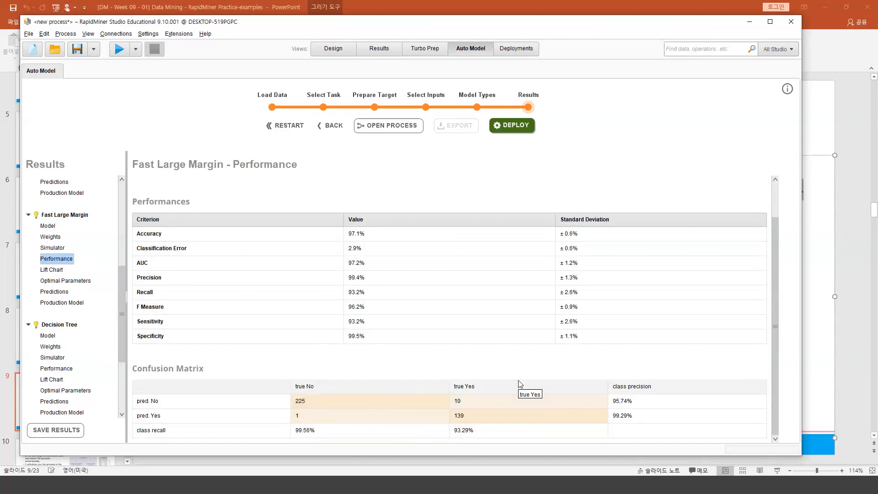
pyautogui.scroll(2, 519, 384)
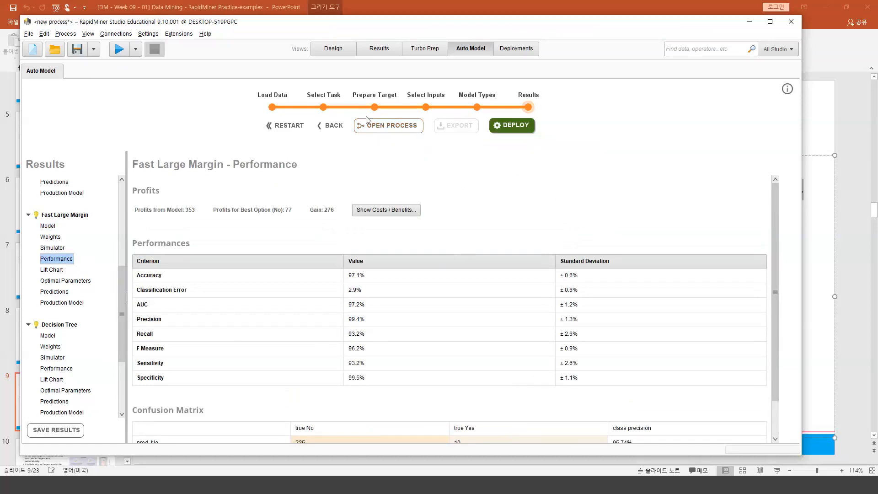
# Step: Open the Fast Large Margin model's process without saving the current one, and widen the process canvas on both sides
pyautogui.click(390, 130)
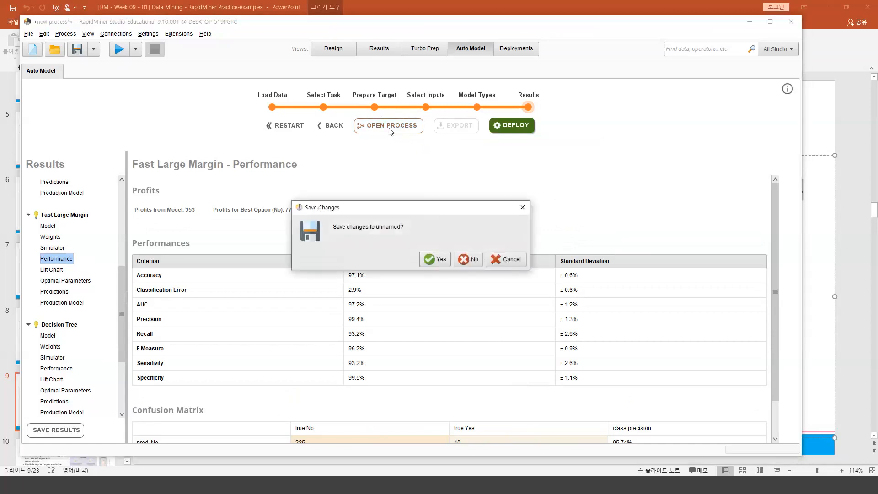
pyautogui.click(469, 261)
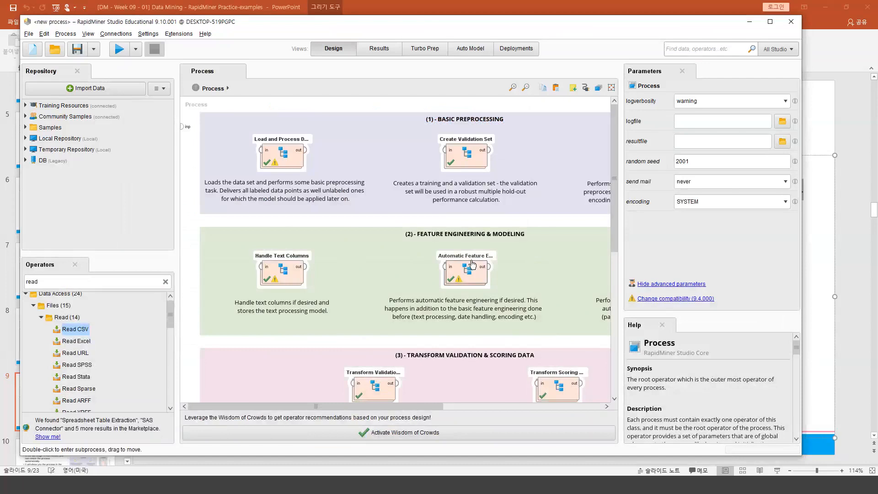
pyautogui.moveTo(621, 245); pyautogui.dragTo(706, 250)
pyautogui.moveTo(222, 246); pyautogui.dragTo(144, 246)
# Step: Examine the generated process's sections from Basic Preprocessing through Production Model, and the Process Results section beside them
pyautogui.scroll(-4, 353, 308)
pyautogui.scroll(4, 353, 307)
pyautogui.scroll(1, 355, 311)
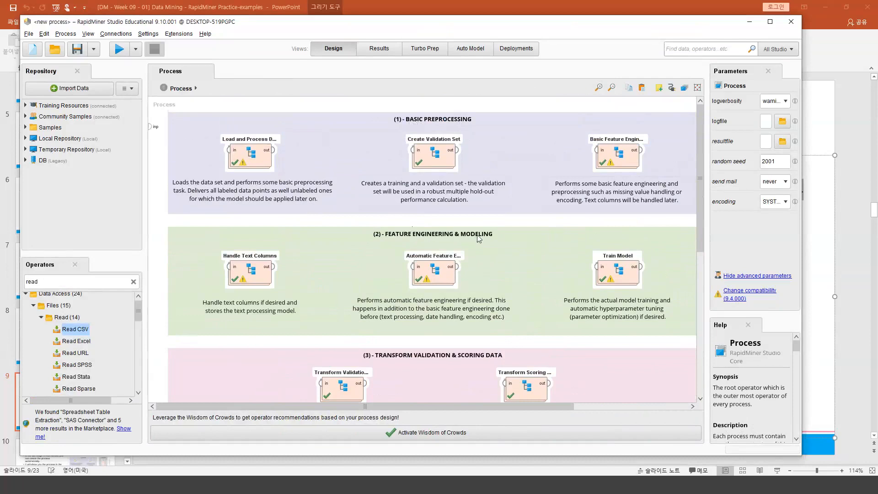
pyautogui.scroll(-6, 477, 235)
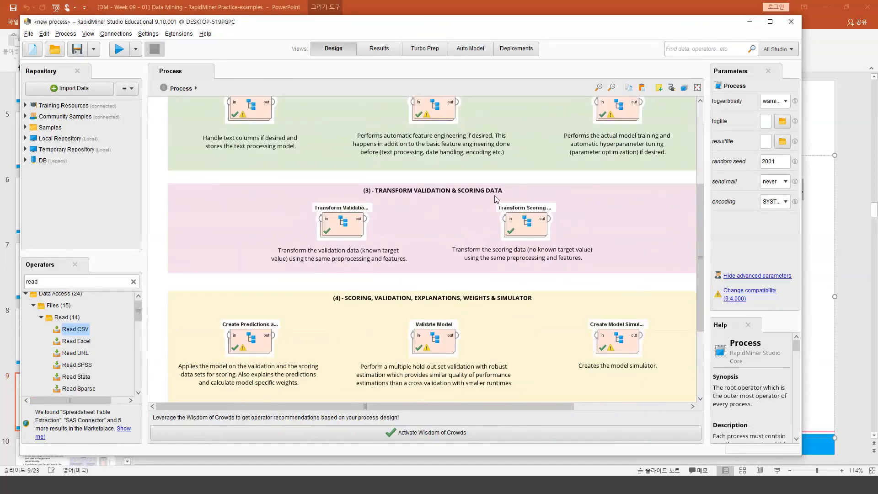
pyautogui.scroll(-3, 495, 199)
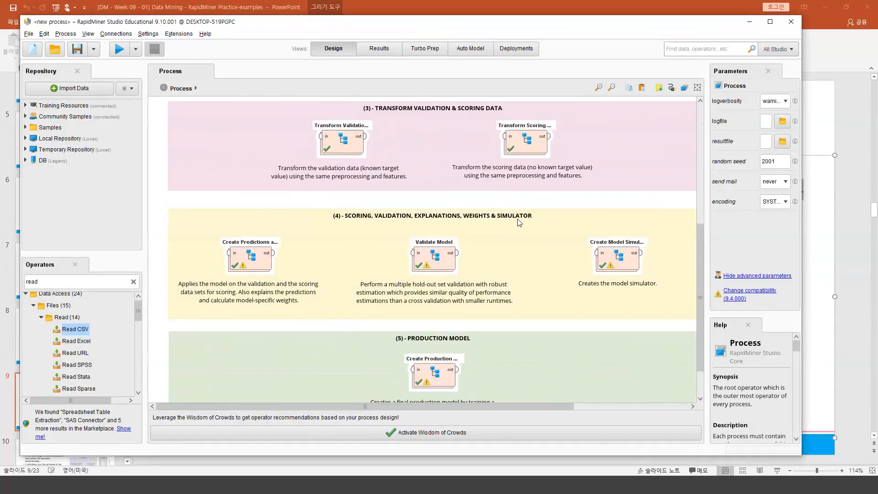
pyautogui.scroll(-2, 517, 268)
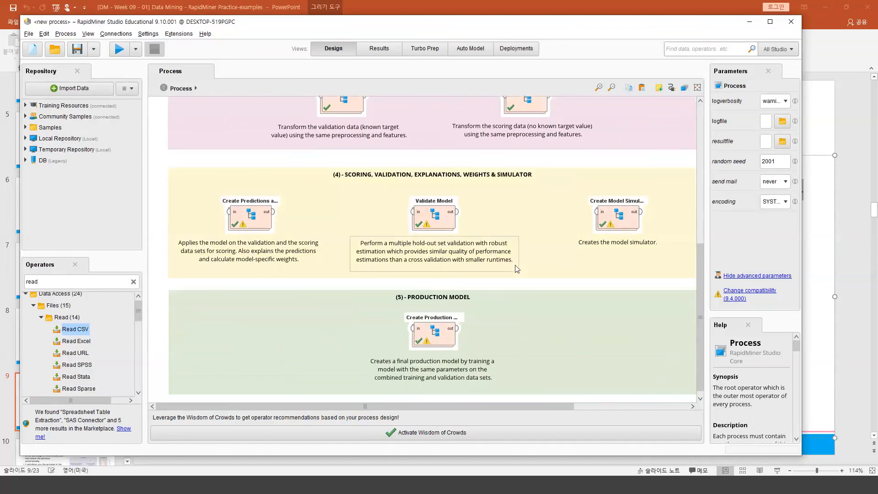
pyautogui.scroll(-1, 517, 269)
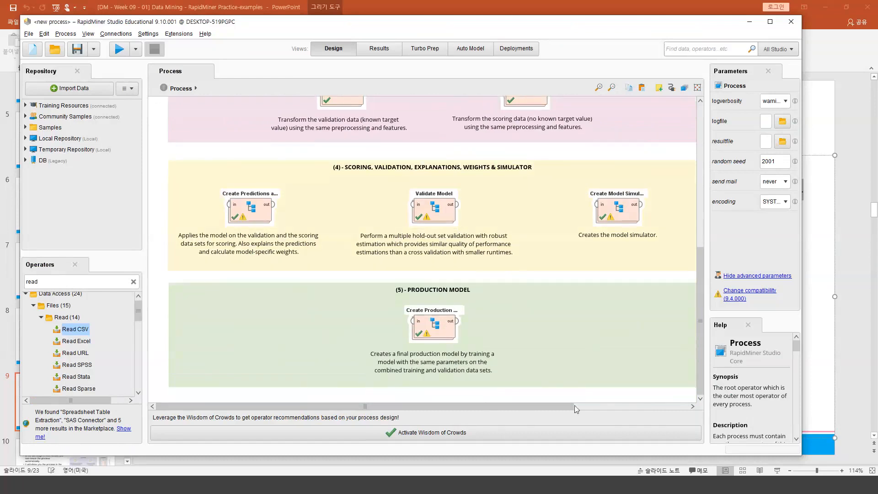
pyautogui.moveTo(573, 407); pyautogui.dragTo(681, 404)
pyautogui.moveTo(700, 354); pyautogui.dragTo(695, 207)
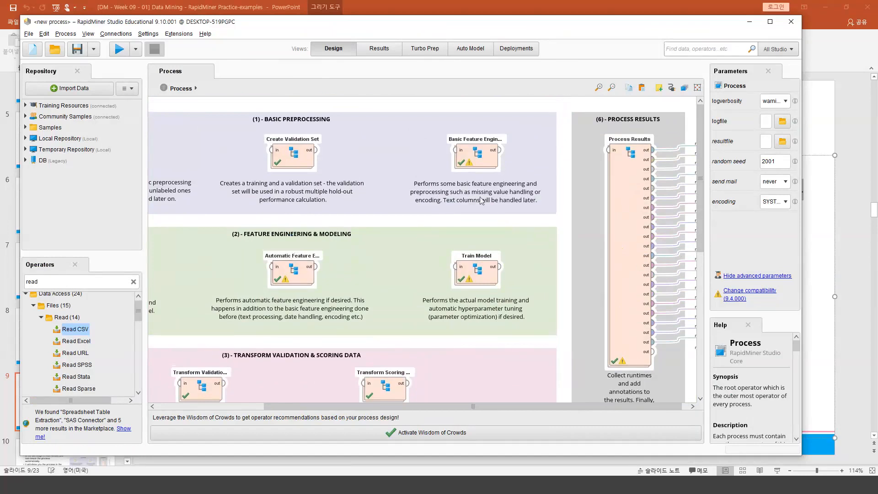
# Step: Run the generated process and view its performance vector and model simulator results
pyautogui.click(119, 54)
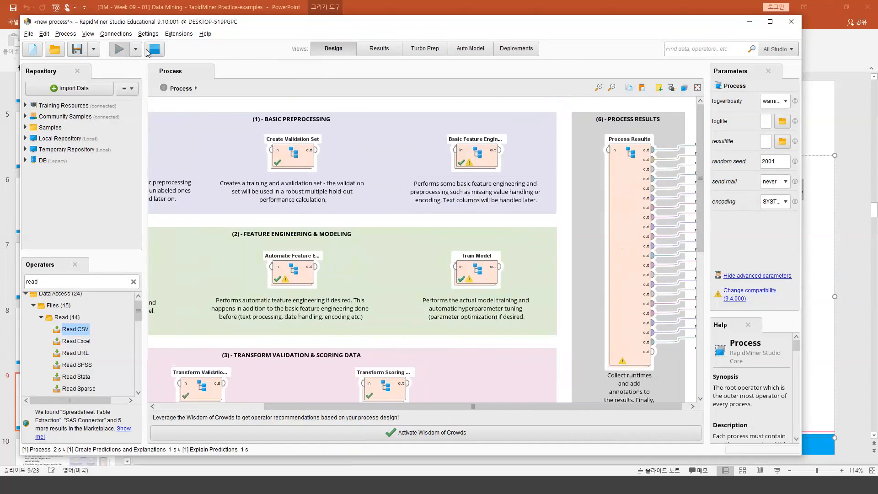
pyautogui.click(380, 51)
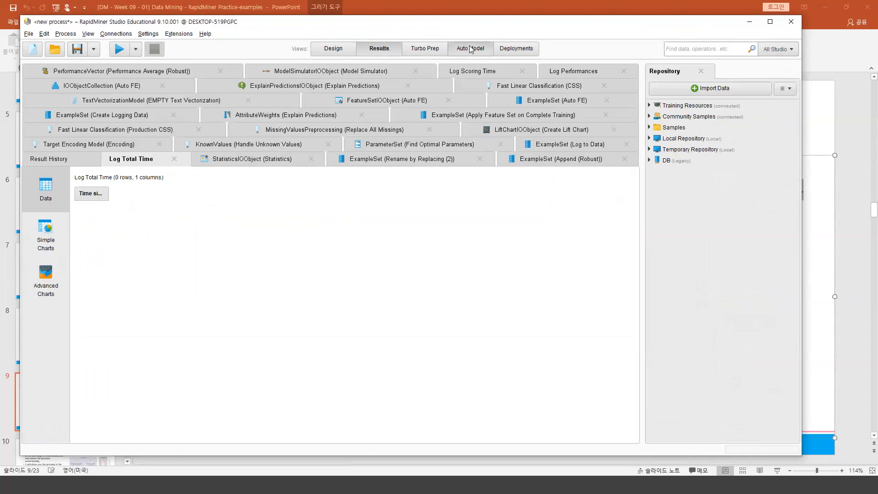
pyautogui.click(471, 49)
pyautogui.click(377, 51)
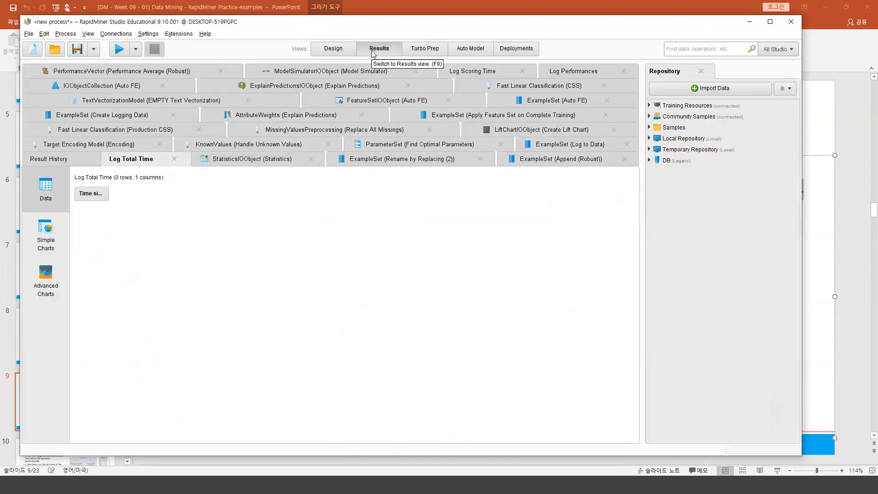
pyautogui.click(168, 74)
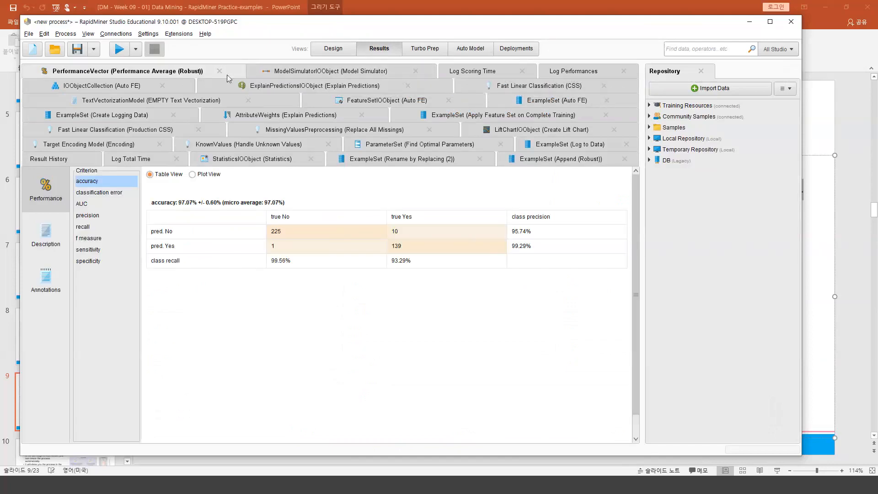
pyautogui.click(309, 72)
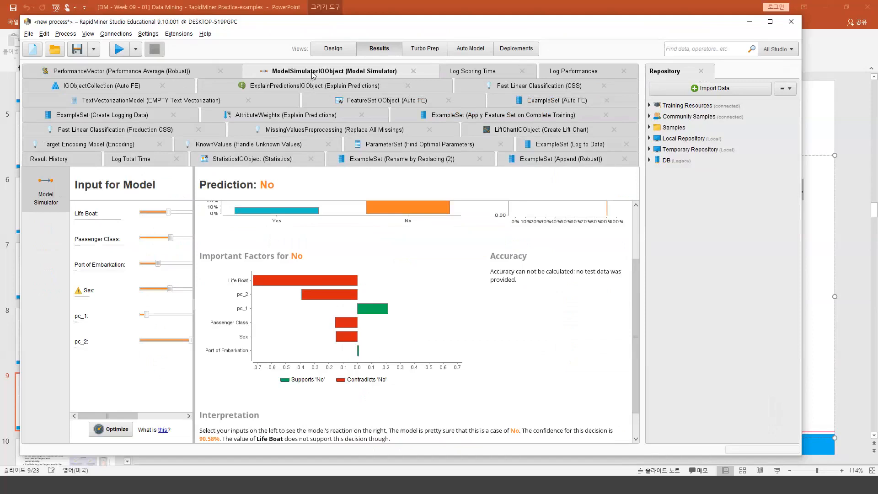
# Step: Return to Auto Model's model types, disable every enabled model except Decision Tree, and rerun Auto Model
pyautogui.click(469, 50)
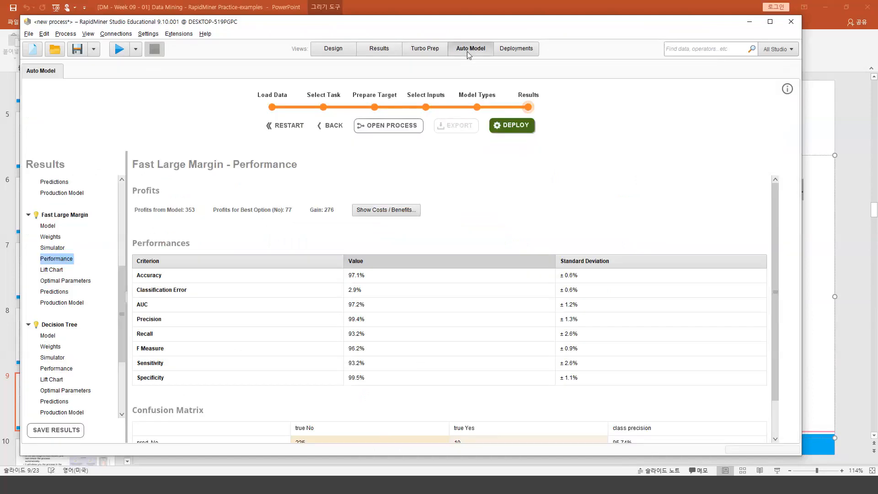
pyautogui.click(328, 128)
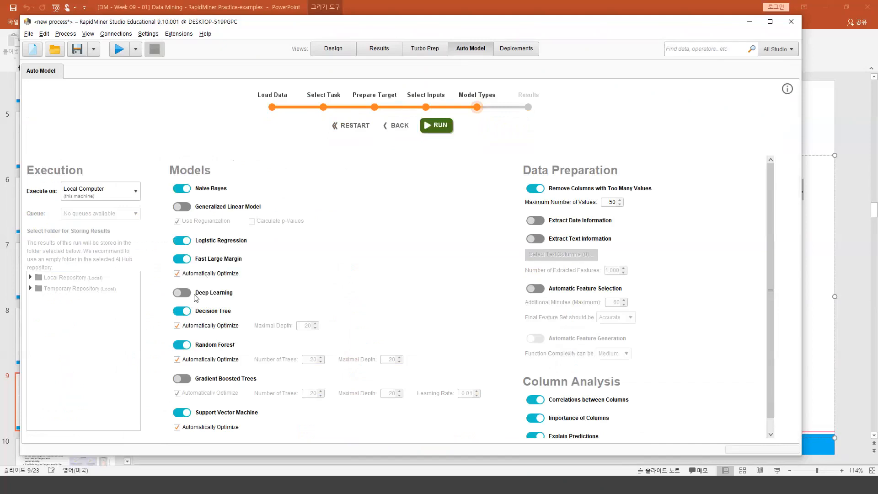
pyautogui.click(182, 414)
pyautogui.click(188, 259)
pyautogui.click(187, 242)
pyautogui.click(187, 190)
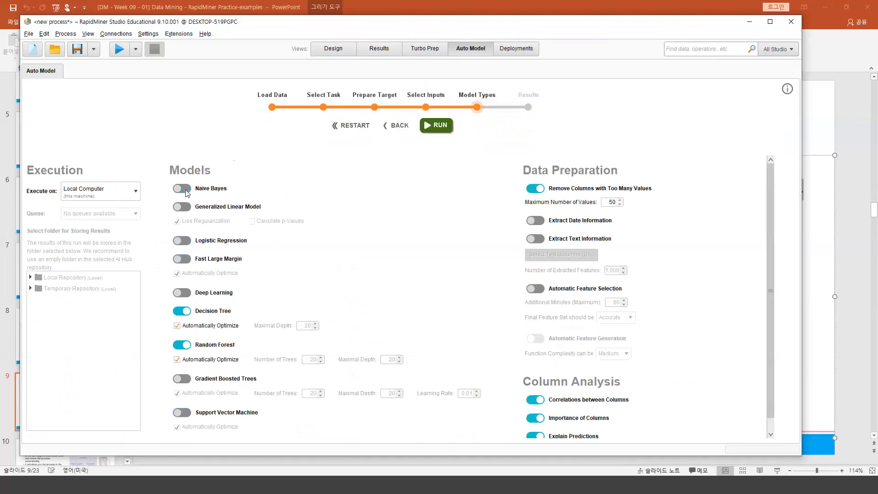
pyautogui.click(187, 346)
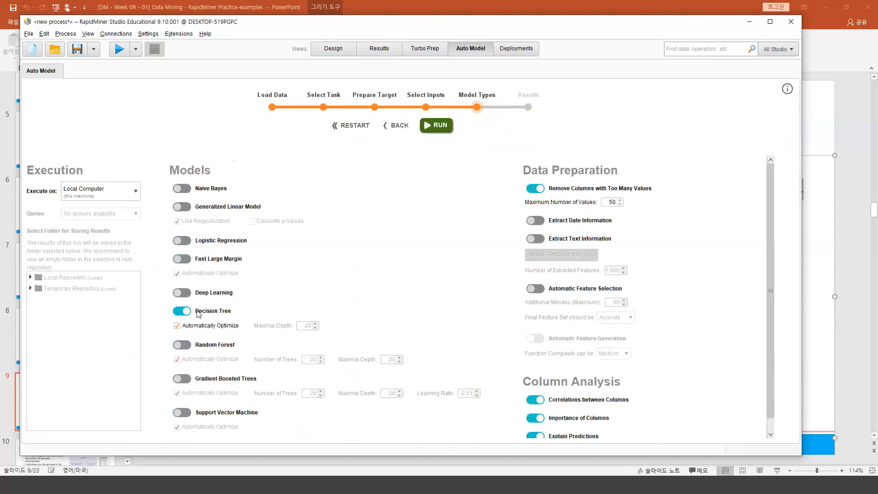
pyautogui.click(437, 132)
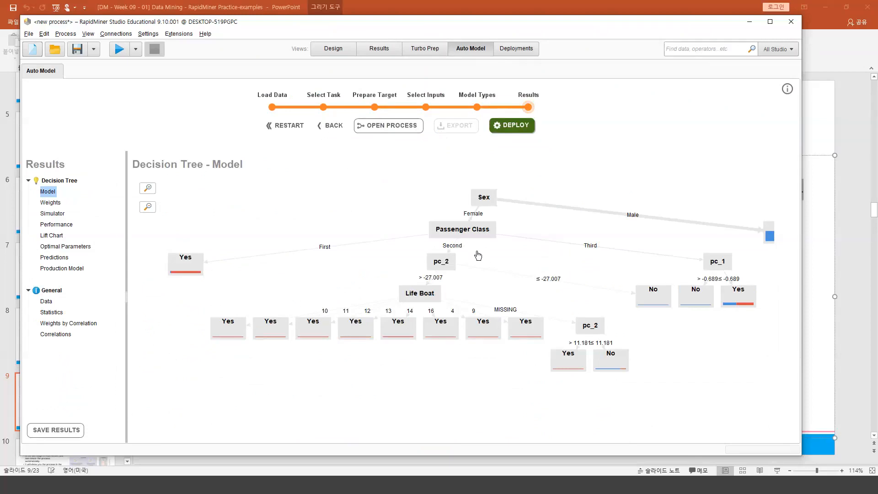
# Step: Compare the decision tree's Sex and Passenger Class nodes with the model's attribute weights
pyautogui.click(493, 201)
pyautogui.click(55, 204)
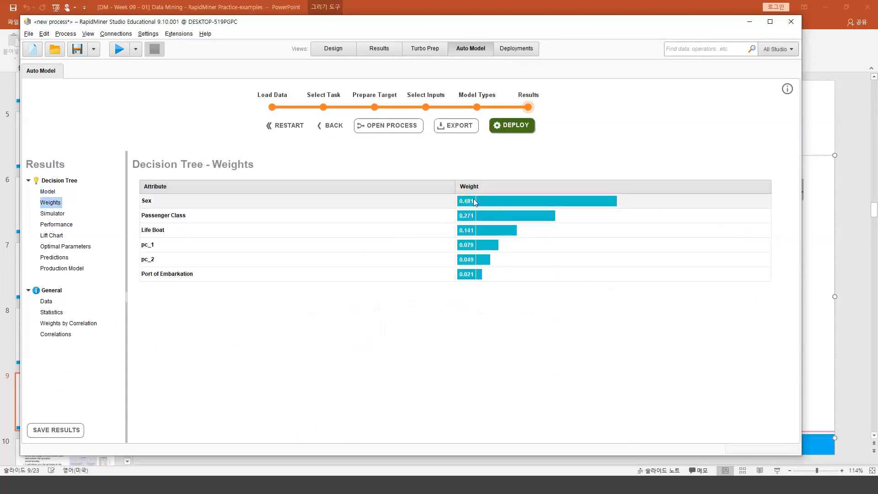
pyautogui.click(48, 192)
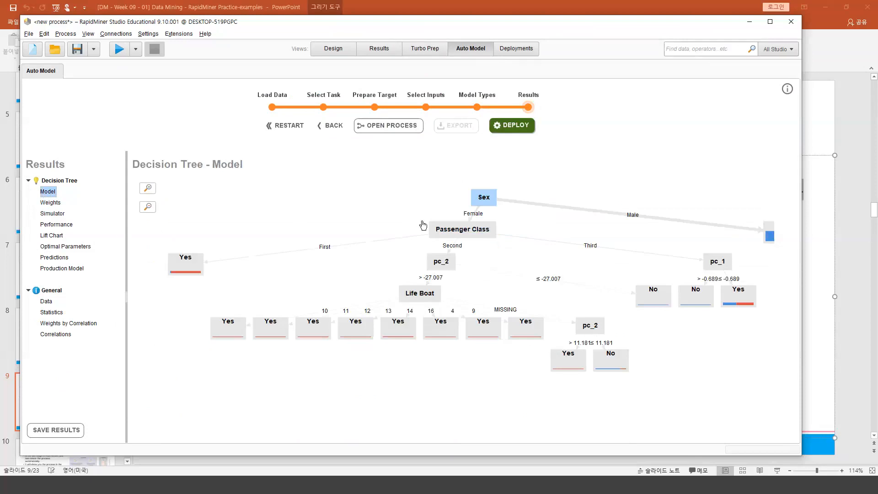
pyautogui.click(473, 234)
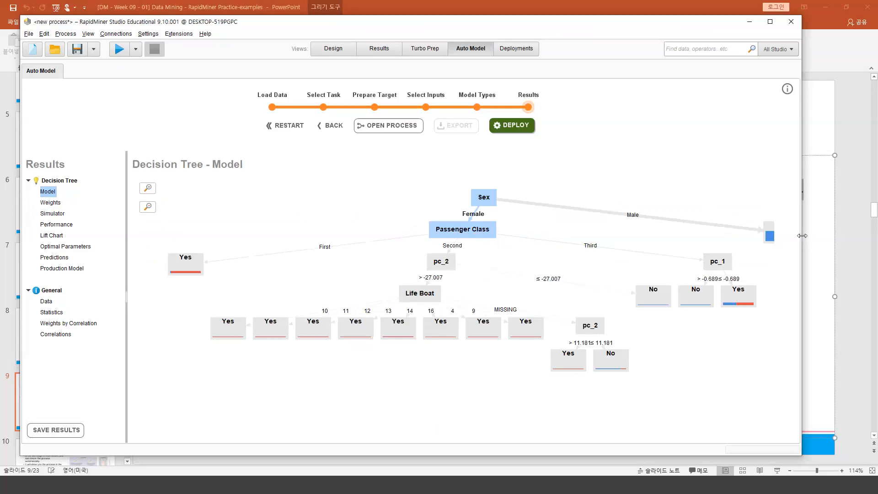
# Step: Widen the window to fit the decision tree, and trace its Male branch and the Female branches for First and Third class
pyautogui.moveTo(802, 236); pyautogui.dragTo(862, 235)
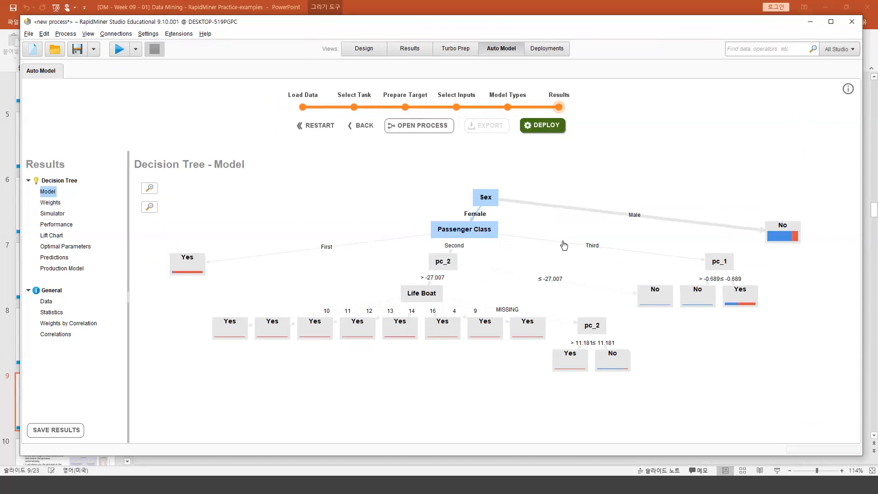
pyautogui.click(497, 206)
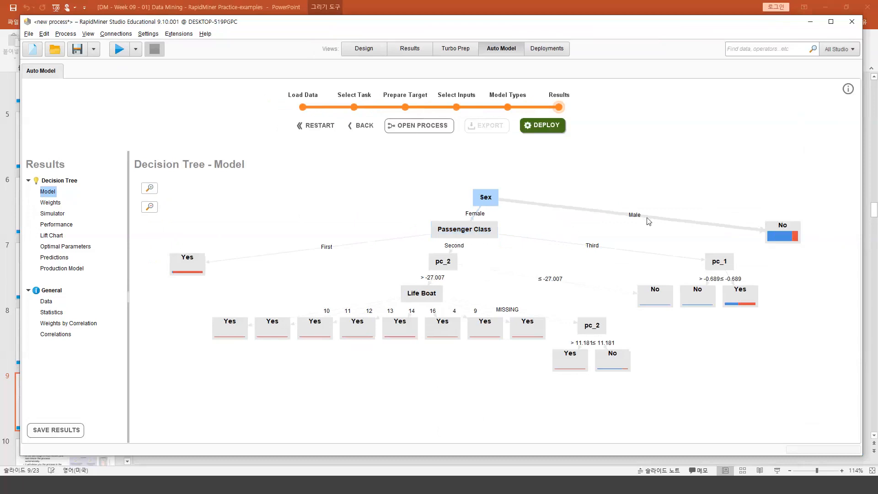
pyautogui.click(631, 214)
pyautogui.click(787, 240)
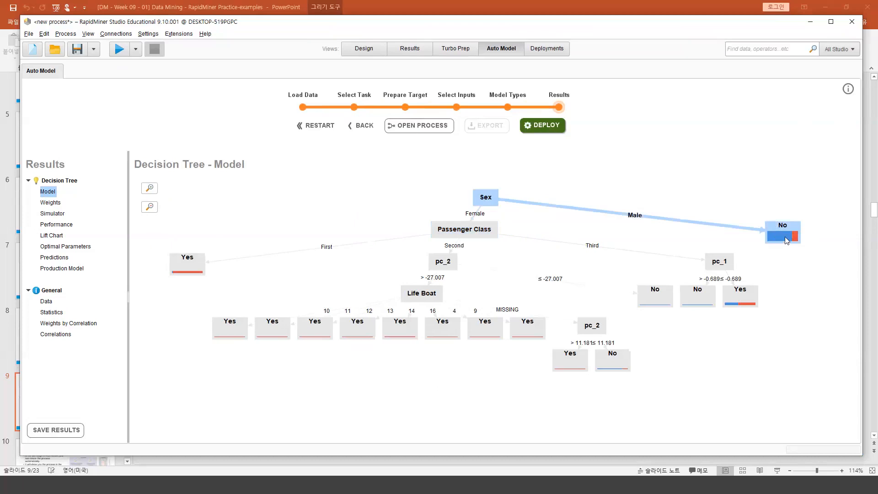
pyautogui.click(485, 237)
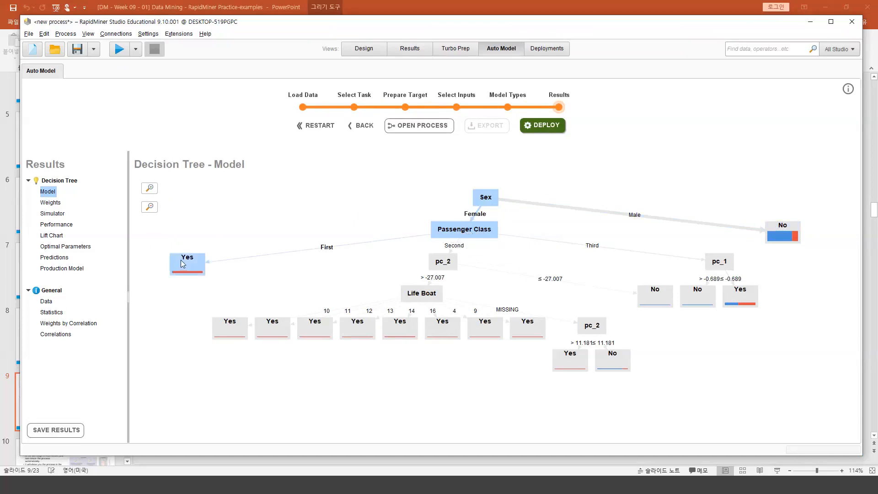
pyautogui.moveTo(183, 263)
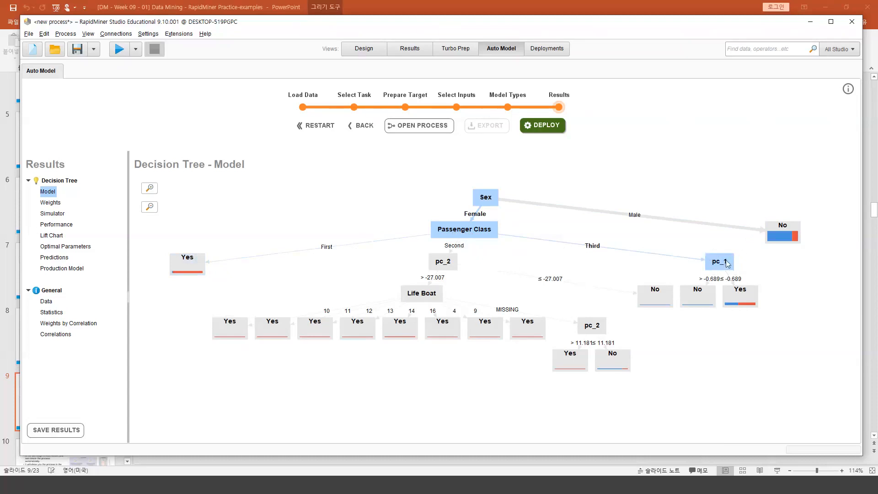
pyautogui.moveTo(732, 268)
pyautogui.click(493, 13)
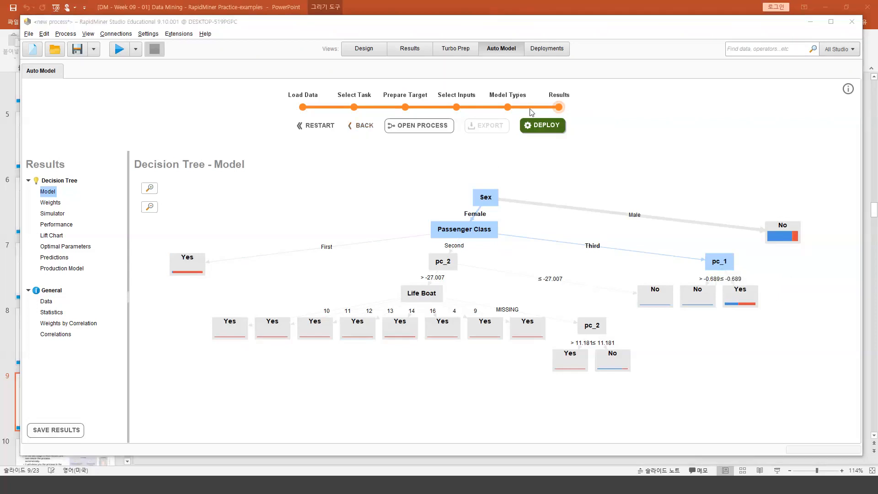